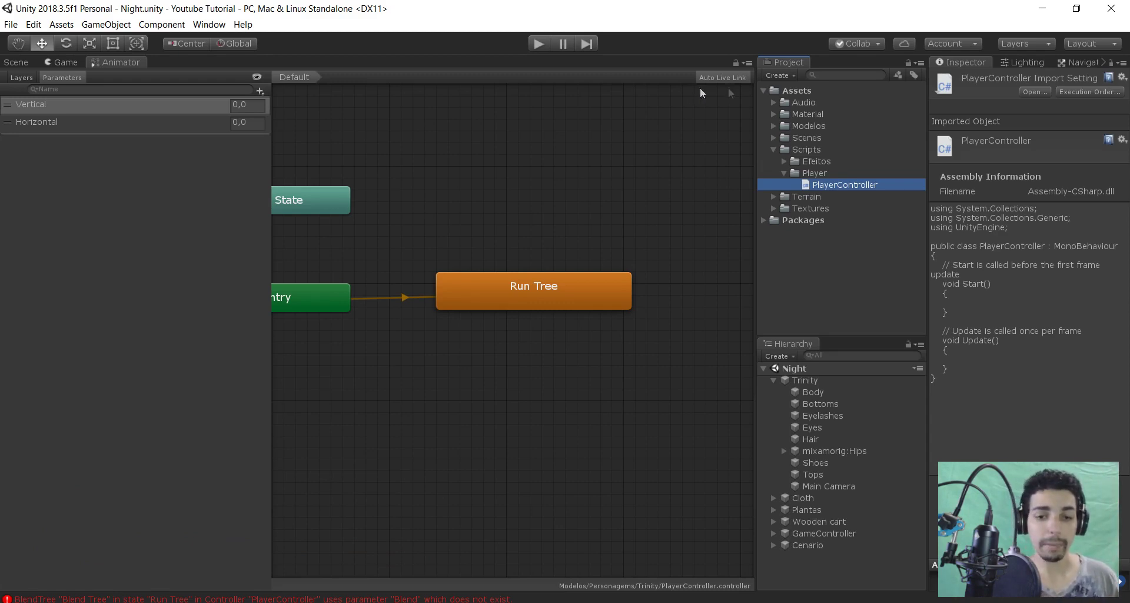
Open PlayerController in Visual Studio, retargeting the project to .NET Framework 4.6.1 without asking again
{"action": "double_click", "coordinate": [853, 186]}
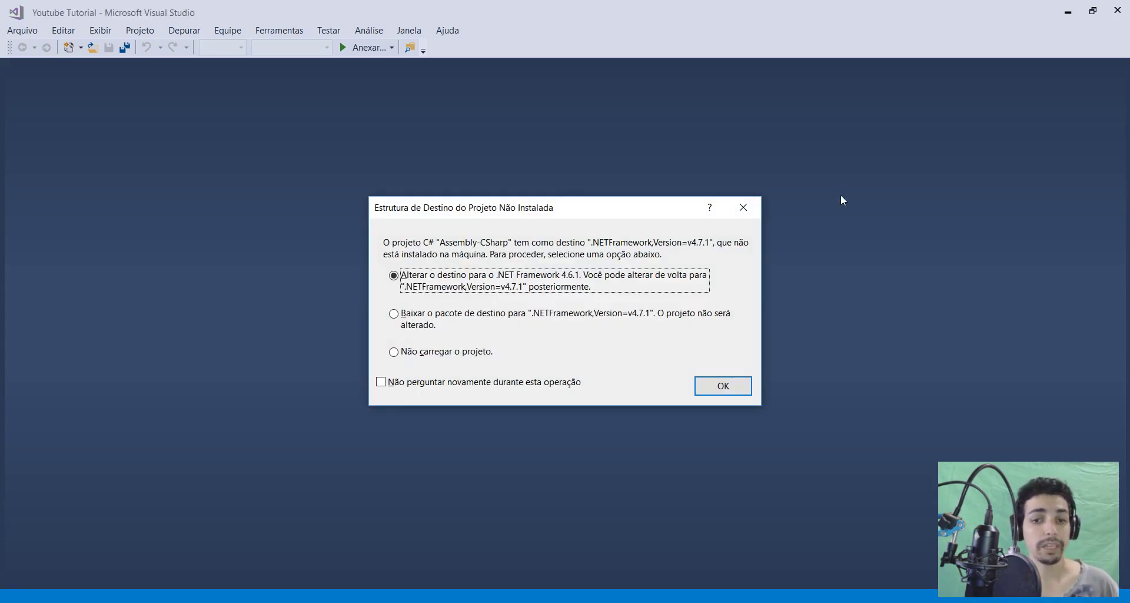
{"action": "left_click", "coordinate": [567, 382]}
{"action": "left_click", "coordinate": [706, 385]}
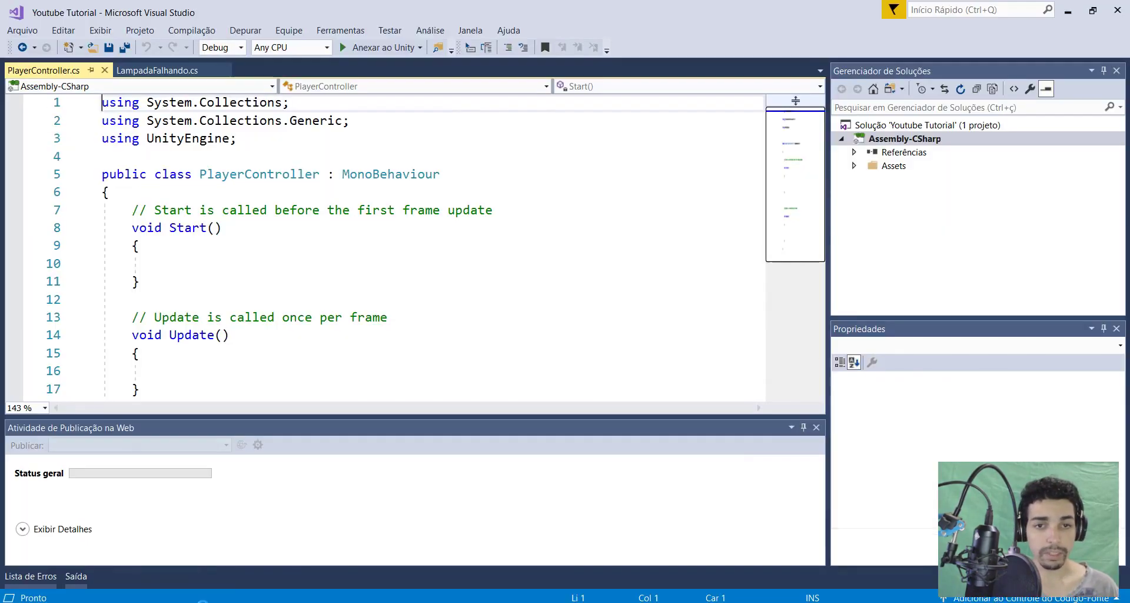
{"action": "left_click", "coordinate": [816, 428]}
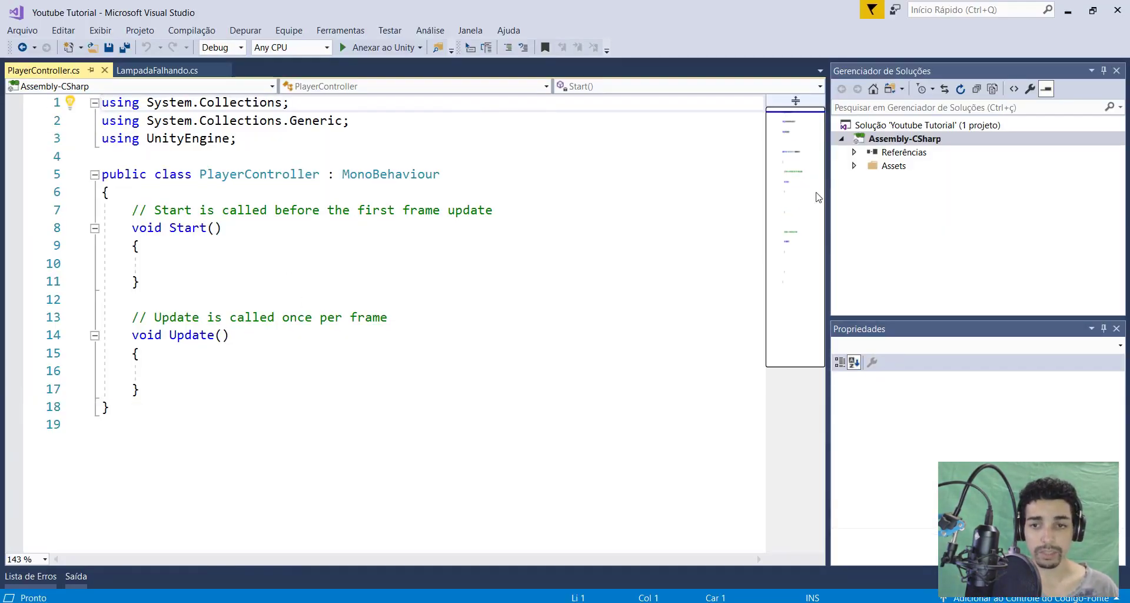
Add [RequireComponent(typeof(CharacterController))] above the PlayerController class and save the script
{"action": "left_click_drag", "start_coordinate": [827, 181], "coordinate": [862, 181]}
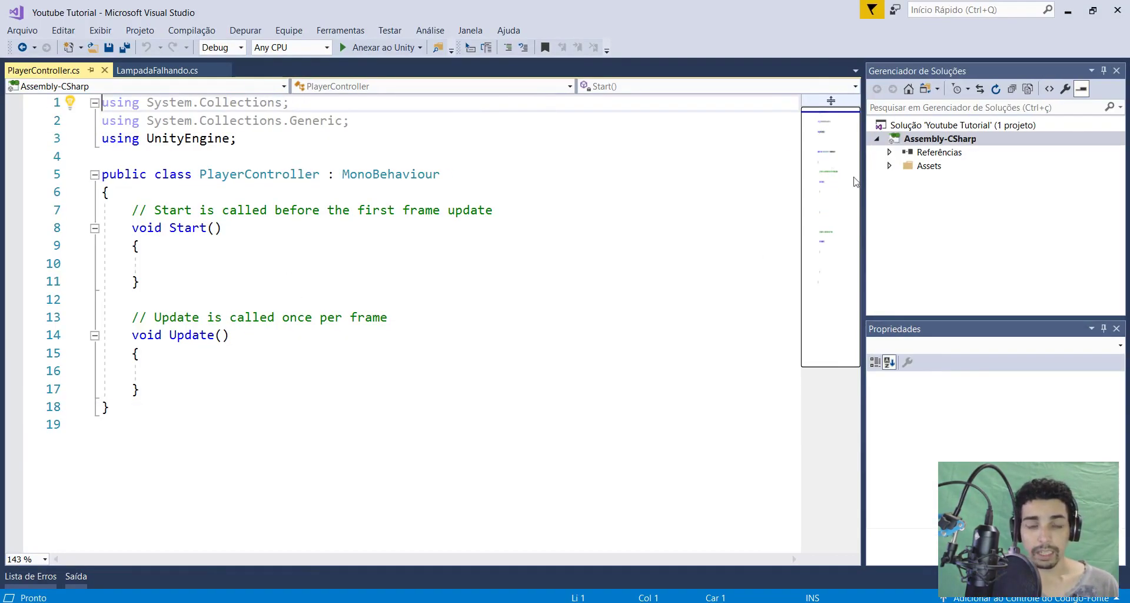
{"action": "left_click", "coordinate": [203, 156]}
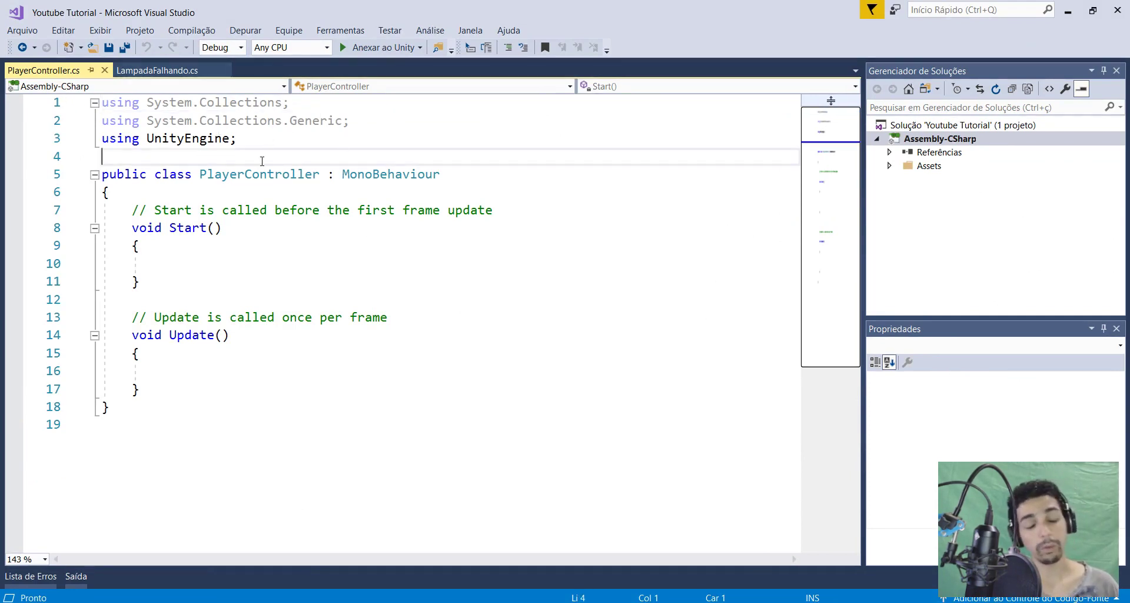
{"action": "key", "text": "Return"}
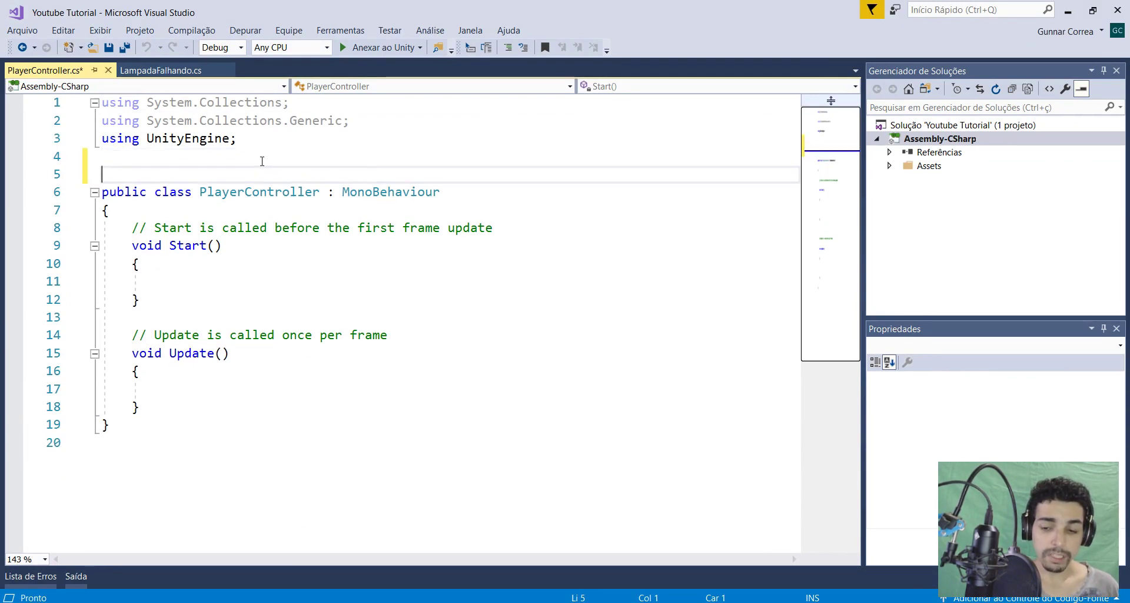
{"action": "type", "text": "["}
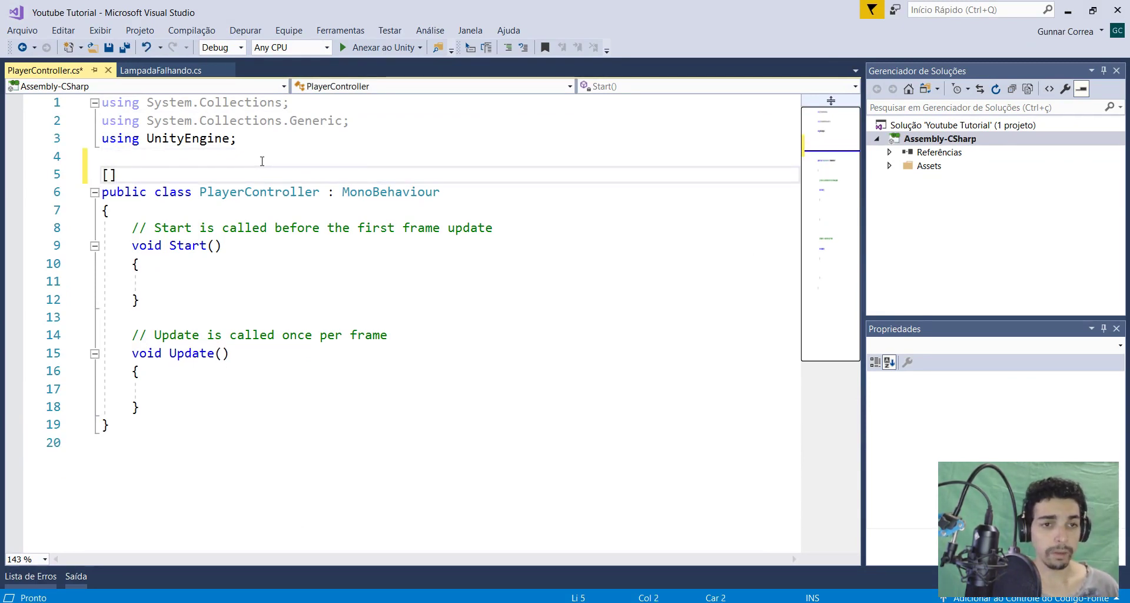
{"action": "type", "text": "req"}
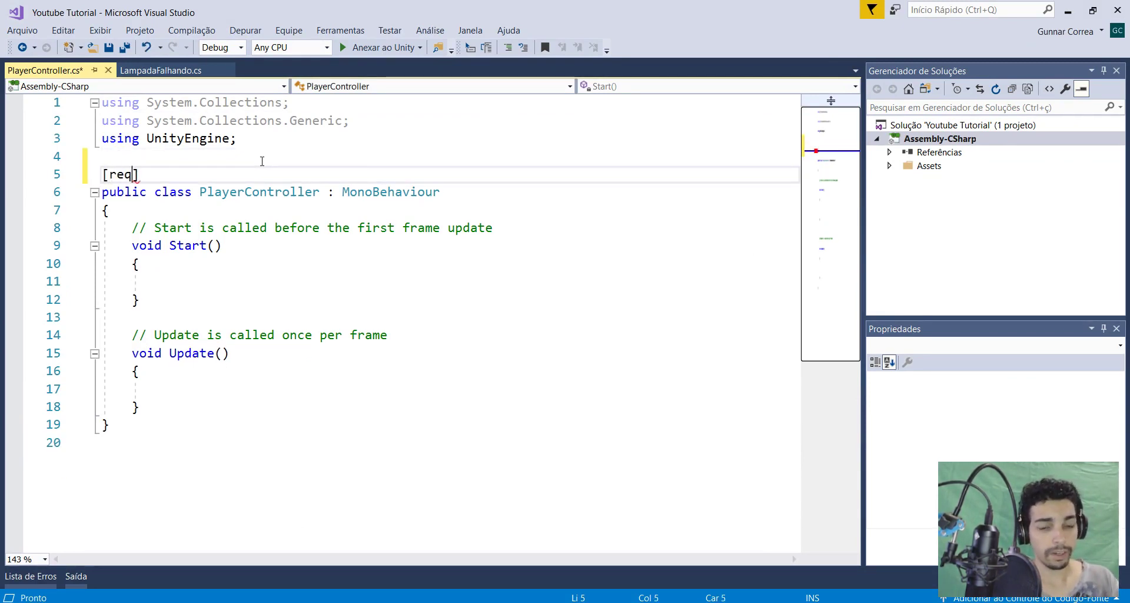
{"action": "type", "text": "ure"}
{"action": "key", "text": "Tab"}
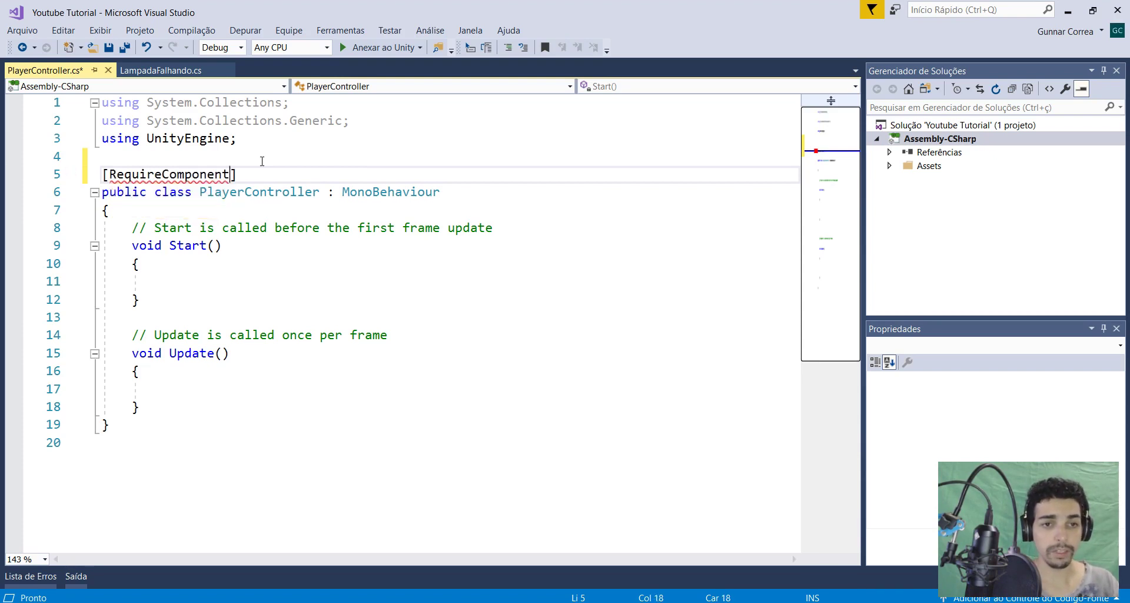
{"action": "type", "text": "("}
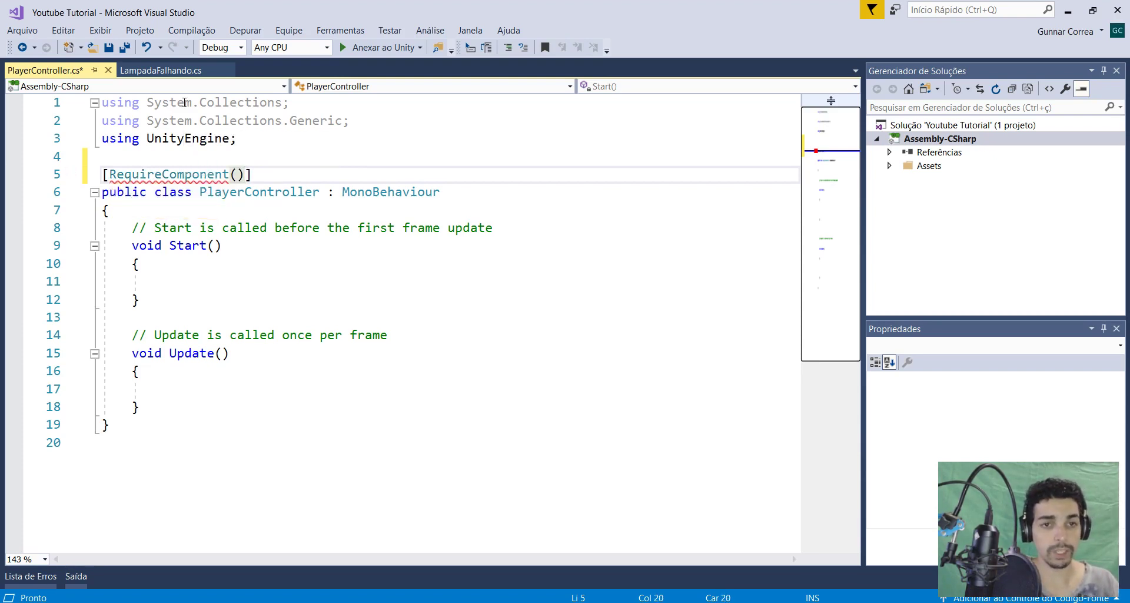
{"action": "type", "text": "typ"}
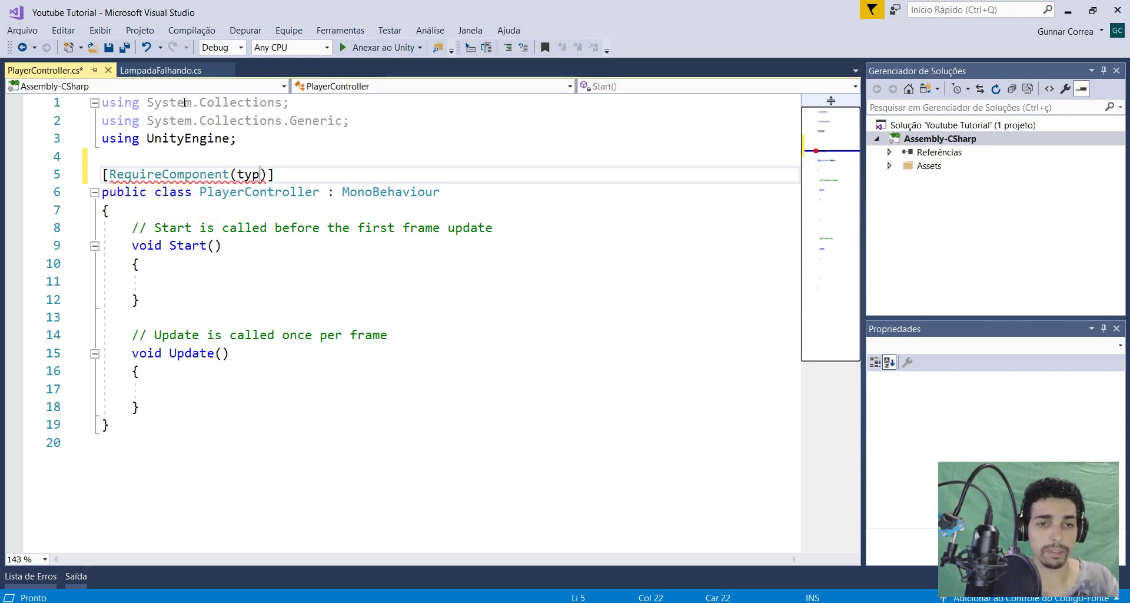
{"action": "type", "text": "e"}
{"action": "key", "text": "Tab"}
{"action": "type", "text": "(Chara"}
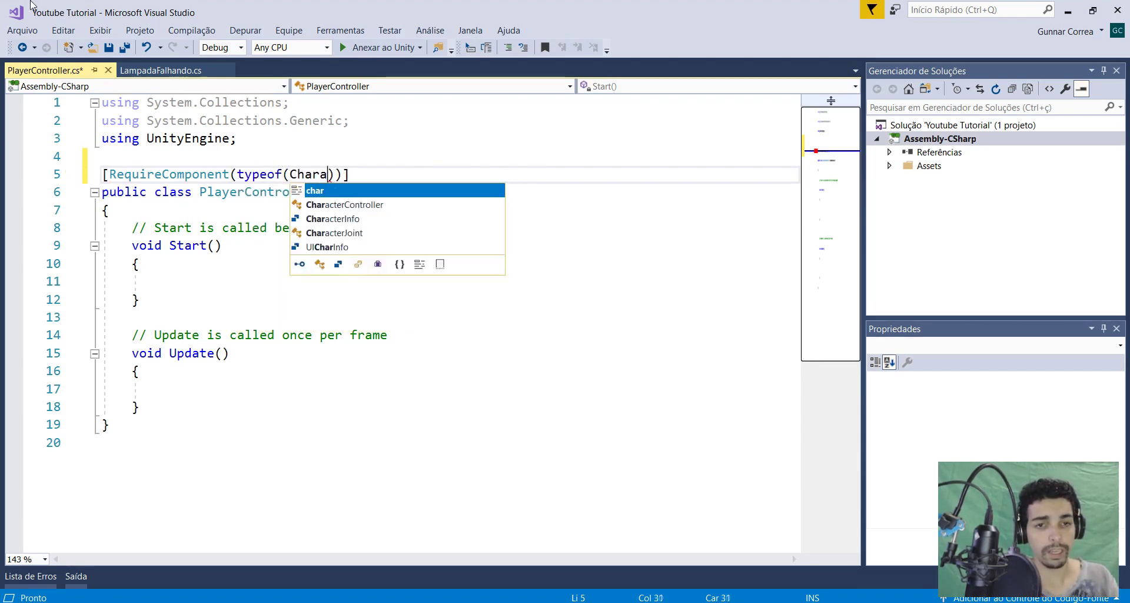
{"action": "key", "text": "Tab"}
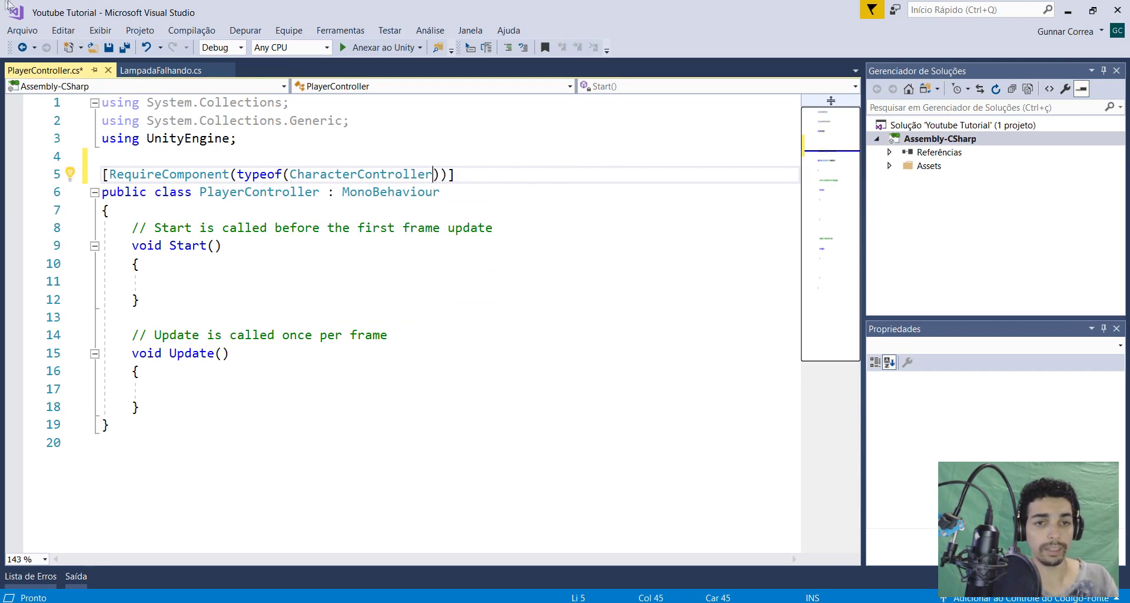
{"action": "double_click", "coordinate": [322, 176]}
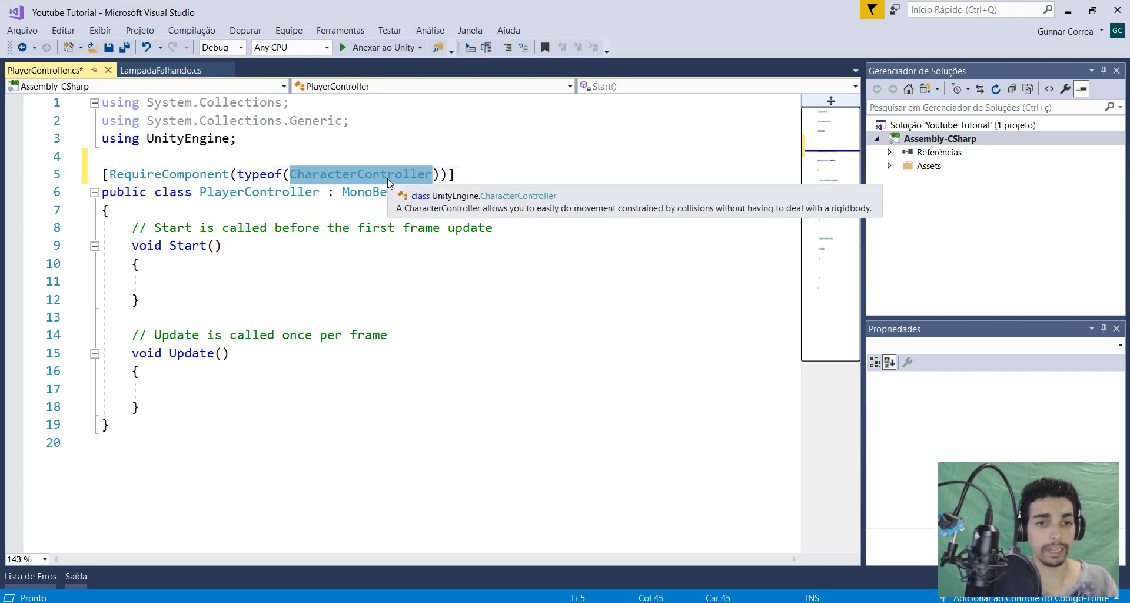
{"action": "key", "text": "ctrl+s"}
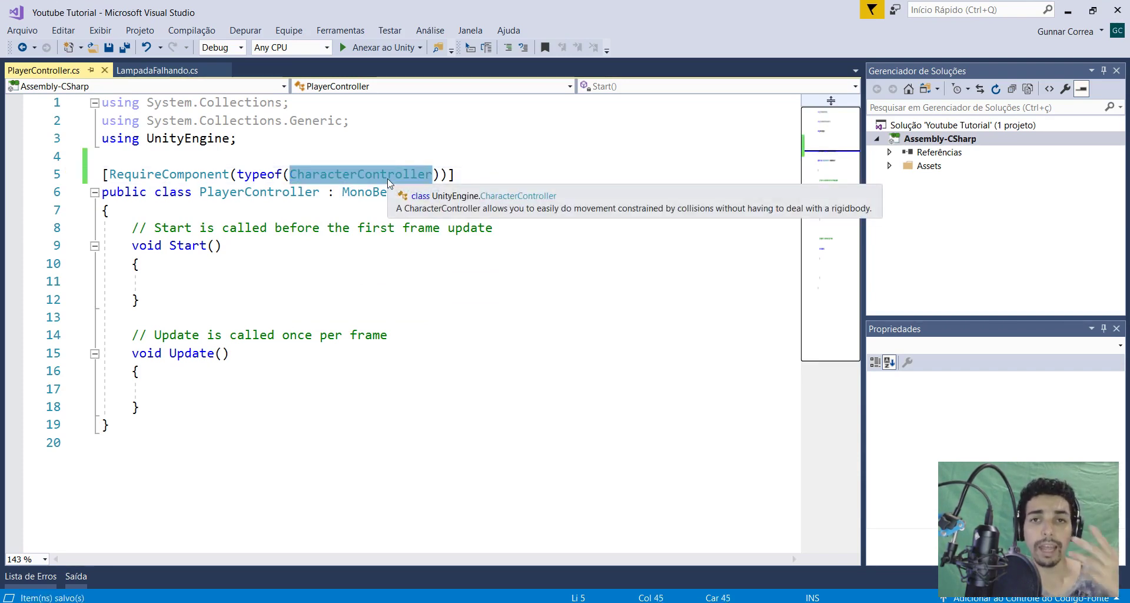
{"action": "left_click", "coordinate": [340, 208]}
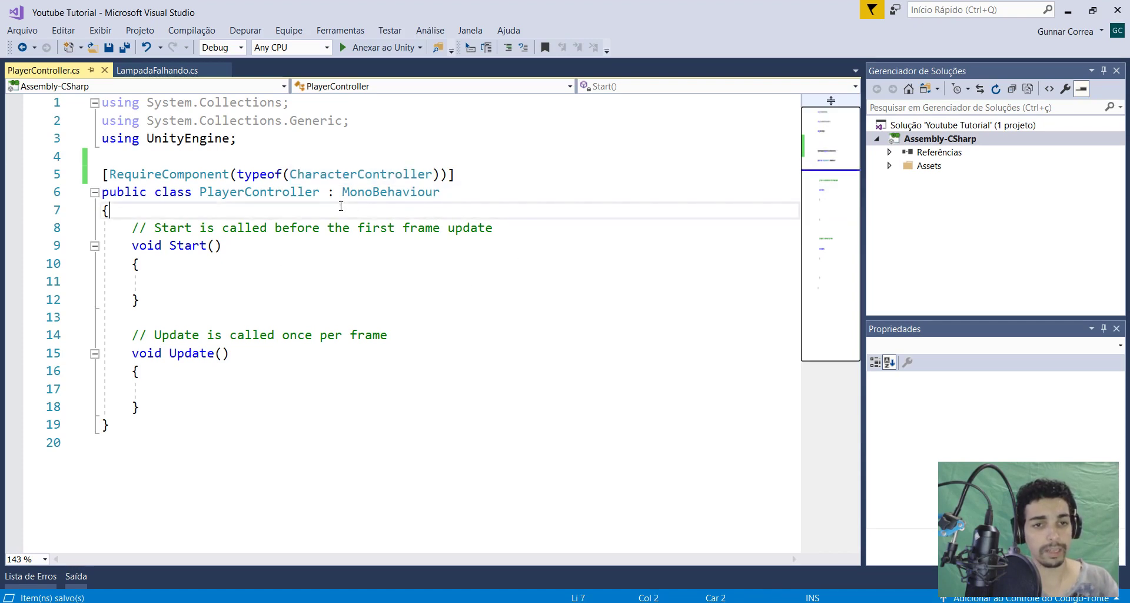
Declare a private CharacterController field named characterController in the class
{"action": "key", "text": "Return"}
{"action": "key", "text": "Return"}
{"action": "type", "text": "private "}
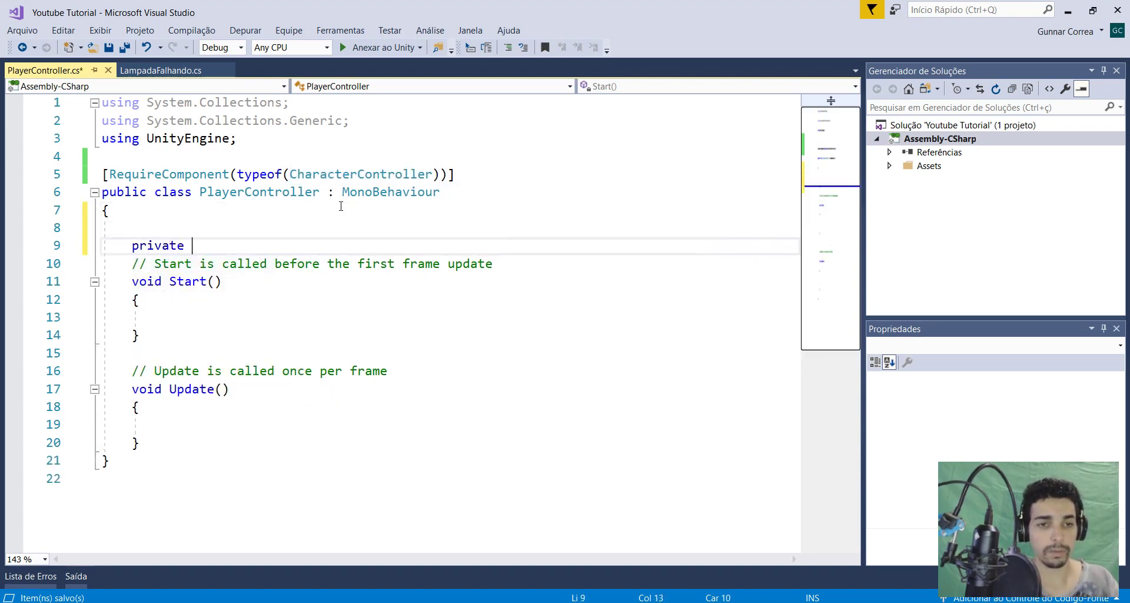
{"action": "type", "text": "CharacterController CharacterController"}
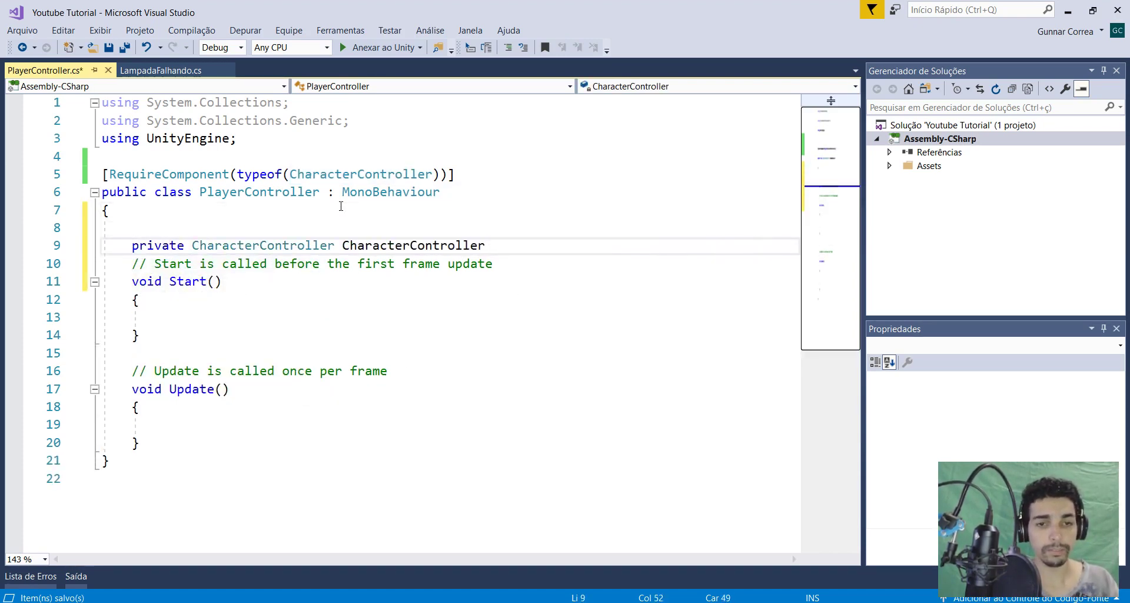
{"action": "type", "text": ";"}
{"action": "left_click", "coordinate": [343, 245]}
{"action": "key", "text": "Delete"}
{"action": "type", "text": "c"}
{"action": "double_click", "coordinate": [415, 246]}
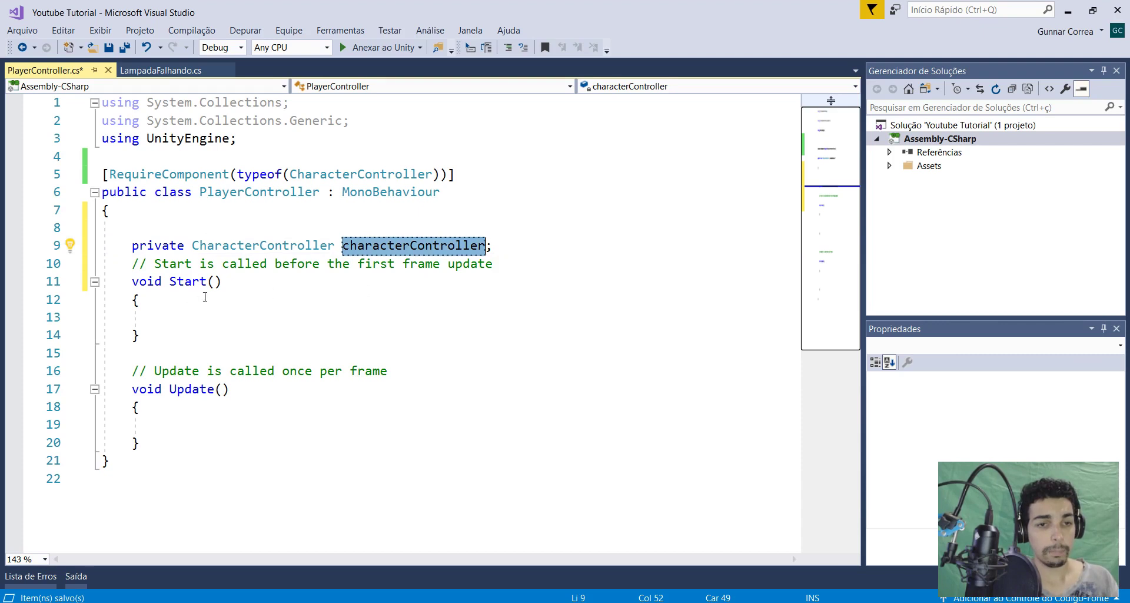
Replace the Start comment with this.characterController = GetComponent<CharacterController>();
{"action": "left_click_drag", "start_coordinate": [500, 264], "coordinate": [86, 256]}
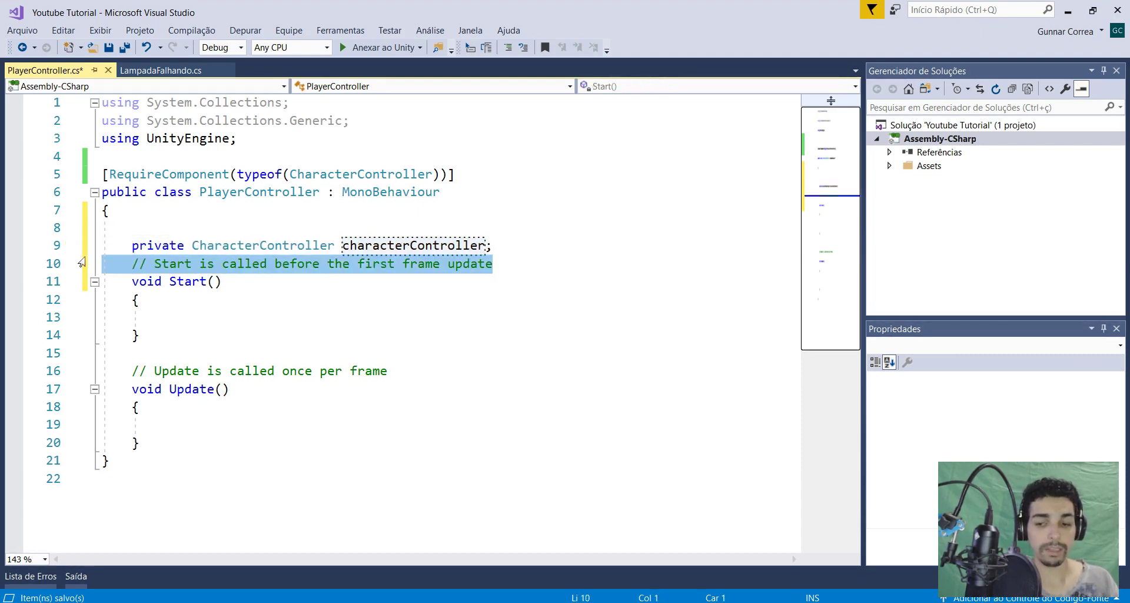
{"action": "key", "text": "Delete"}
{"action": "key", "text": "Down"}
{"action": "key", "text": "Down"}
{"action": "key", "text": "Down"}
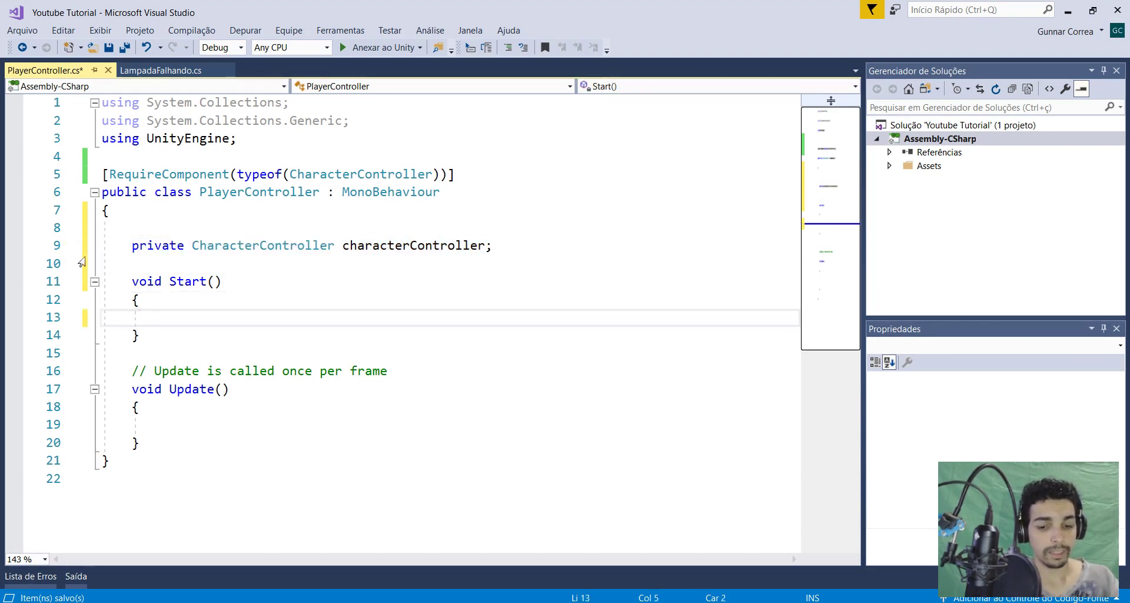
{"action": "type", "text": "this."}
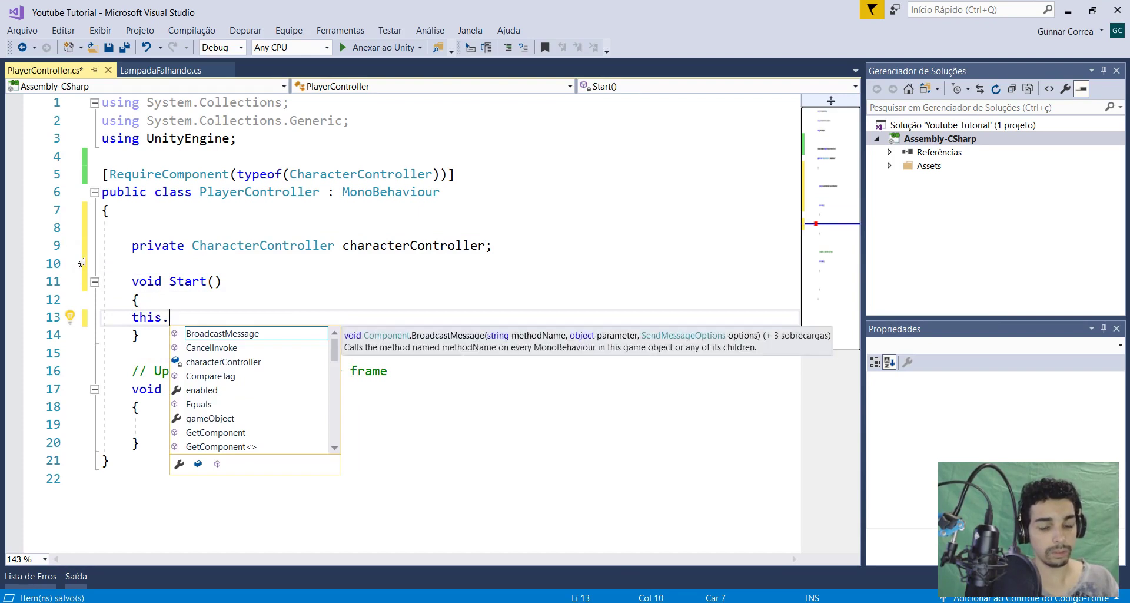
{"action": "type", "text": "ch"}
{"action": "key", "text": "Return"}
{"action": "type", "text": "= "}
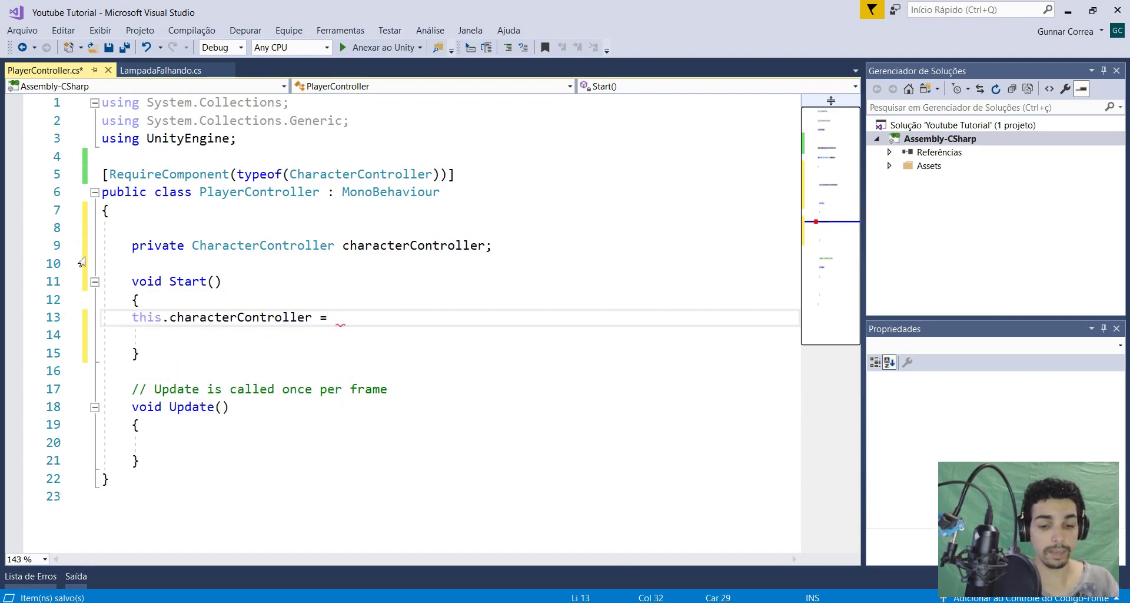
{"action": "type", "text": "ge"}
{"action": "key", "text": "Down"}
{"action": "key", "text": "Down"}
{"action": "key", "text": "Tab"}
{"action": "type", "text": "<>()"}
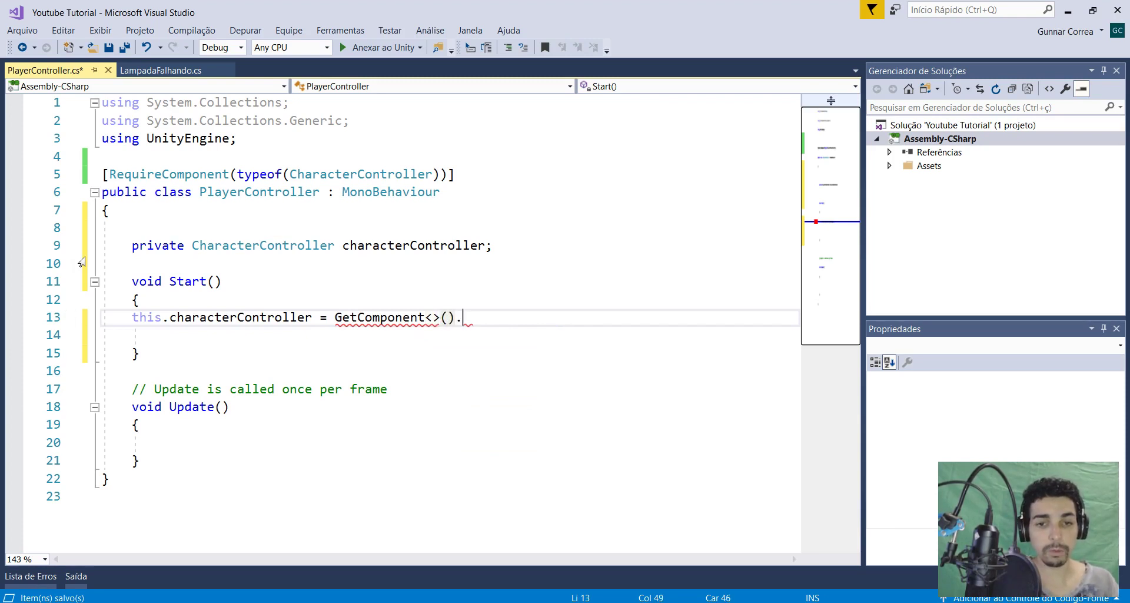
{"action": "type", "text": ";"}
{"action": "key", "text": "Left"}
{"action": "key", "text": "Left"}
{"action": "key", "text": "Left"}
{"action": "key", "text": "Left"}
{"action": "type", "text": "Char"}
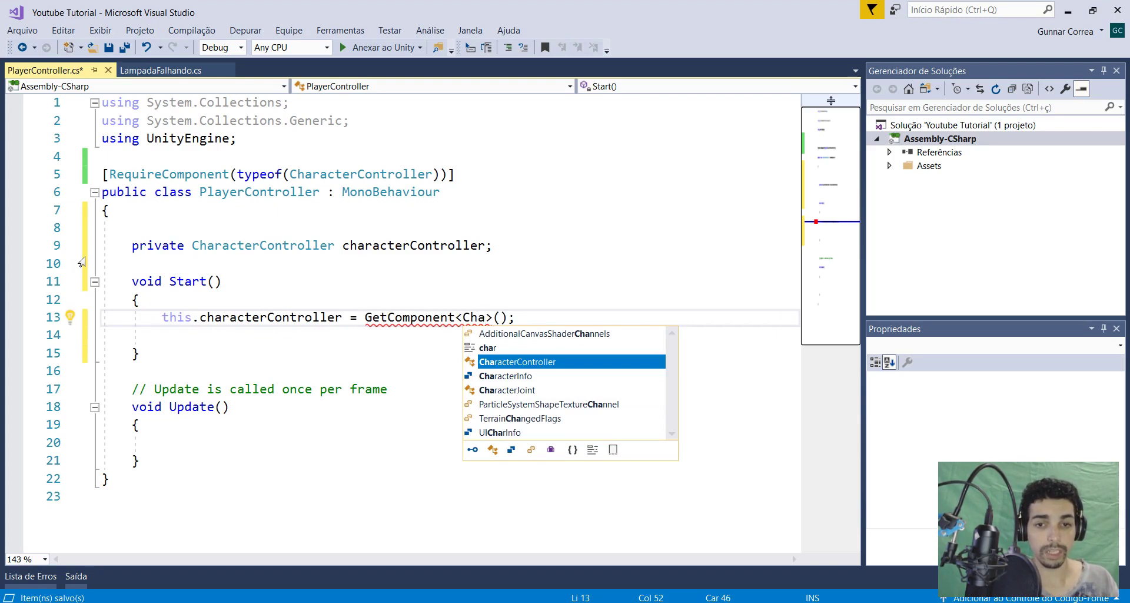
{"action": "key", "text": "Tab"}
Add a private bool canControl = true; field and save the script
{"action": "left_click", "coordinate": [135, 263]}
{"action": "type", "text": "private bool canControl = true;"}
{"action": "key", "text": "Return"}
{"action": "key", "text": "ctrl+s"}
{"action": "double_click", "coordinate": [266, 263]}
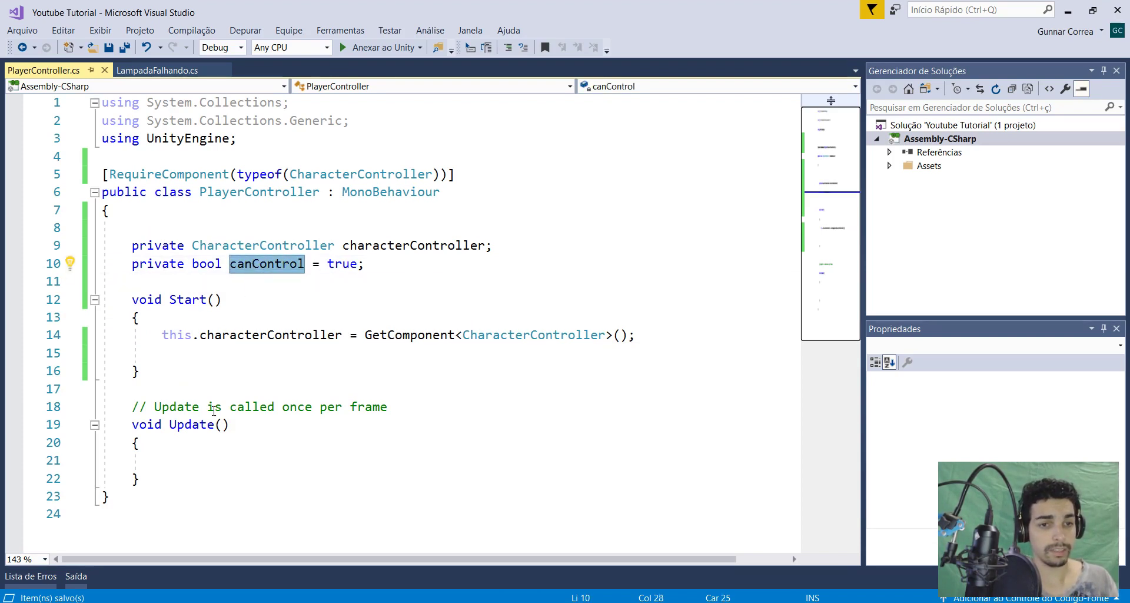
Make canControl public and move its declaration to the top of the class body
{"action": "double_click", "coordinate": [163, 268]}
{"action": "type", "text": "pu"}
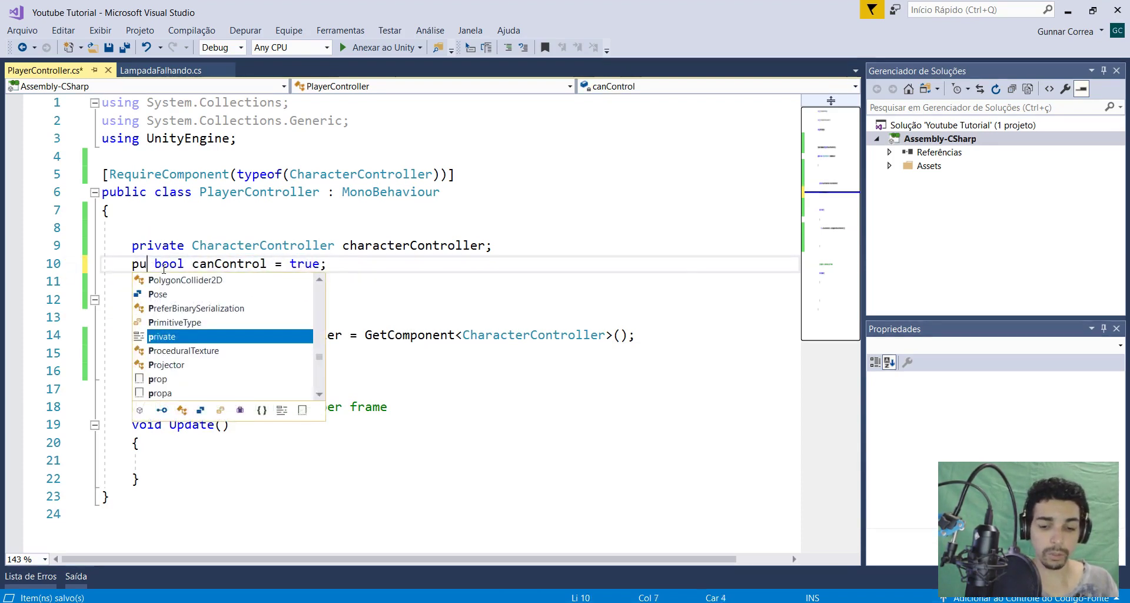
{"action": "type", "text": "blic"}
{"action": "key", "text": "Escape"}
{"action": "key", "text": "Home"}
{"action": "key", "text": "shift+End"}
{"action": "key", "text": "ctrl+x"}
{"action": "left_click", "coordinate": [171, 221]}
{"action": "key", "text": "Return"}
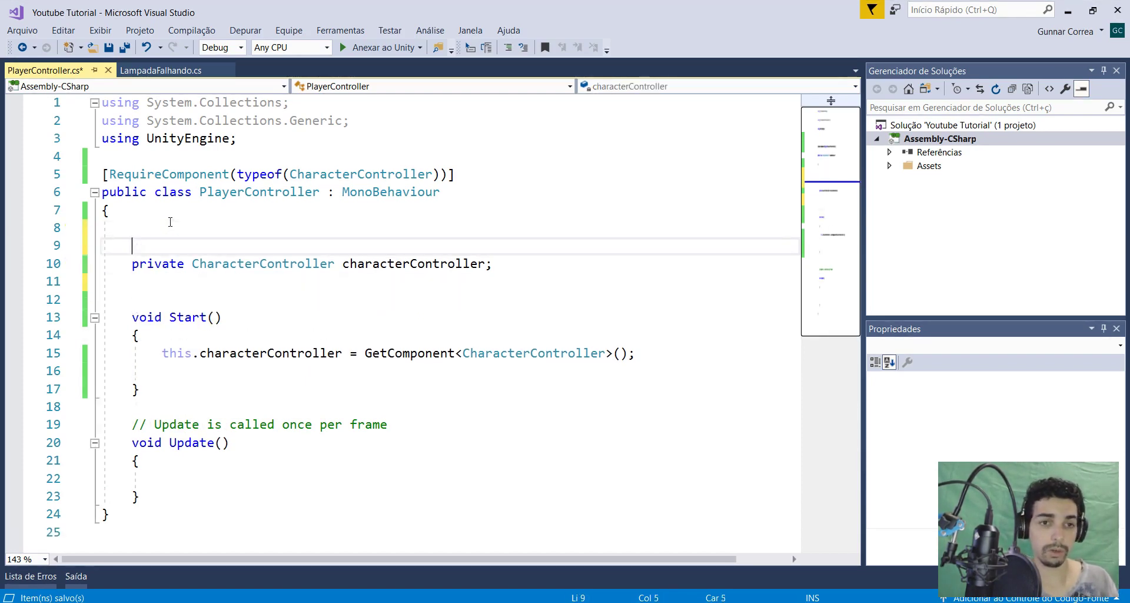
{"action": "key", "text": "ctrl+v"}
{"action": "key", "text": "ctrl+s"}
Mark the canControl field with [HideInInspector] and save
{"action": "left_click", "coordinate": [139, 246]}
{"action": "key", "text": "Home"}
{"action": "type", "text": "["}
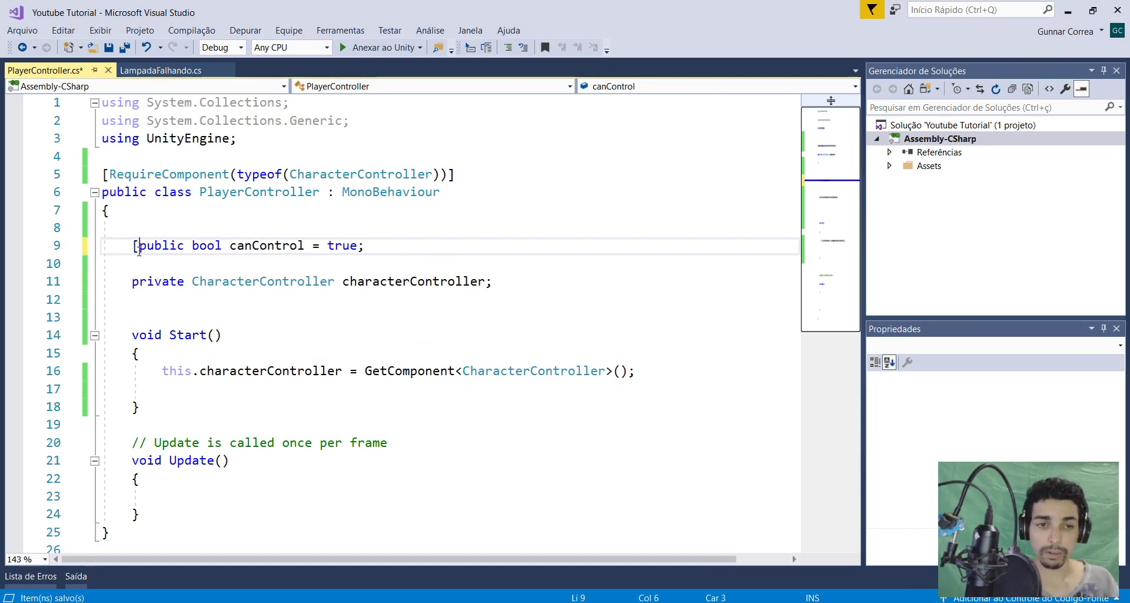
{"action": "type", "text": "Hi"}
{"action": "key", "text": "Tab"}
{"action": "key", "text": "ctrl+s"}
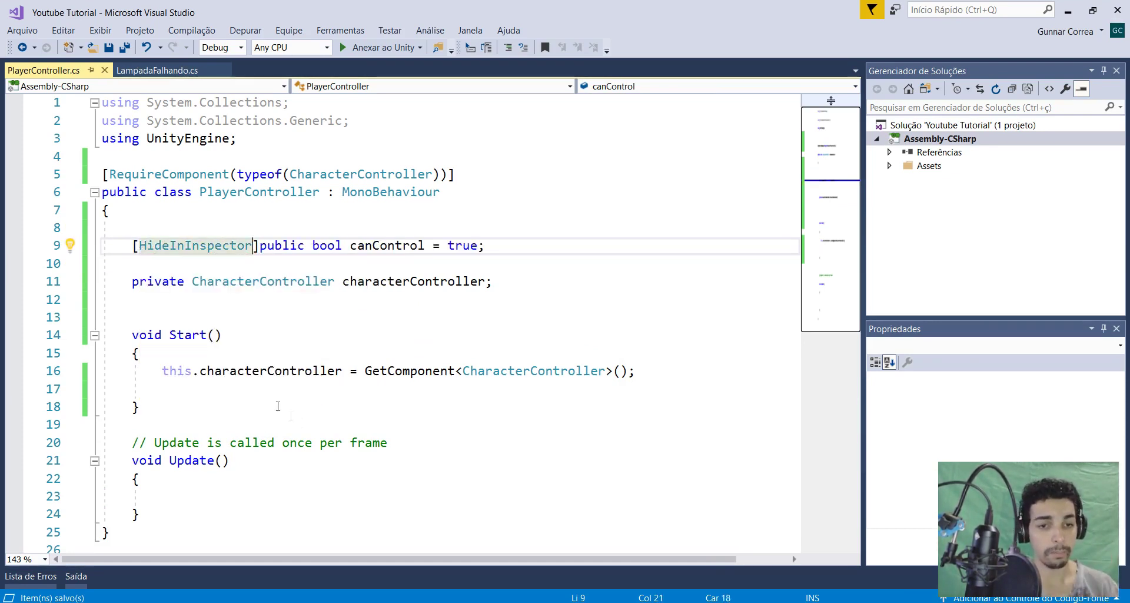
Replace the Update comment with if (!this.canControl) return; and save
{"action": "left_click_drag", "start_coordinate": [389, 443], "coordinate": [56, 418]}
{"action": "key", "text": "BackSpace"}
{"action": "key", "text": "BackSpace"}
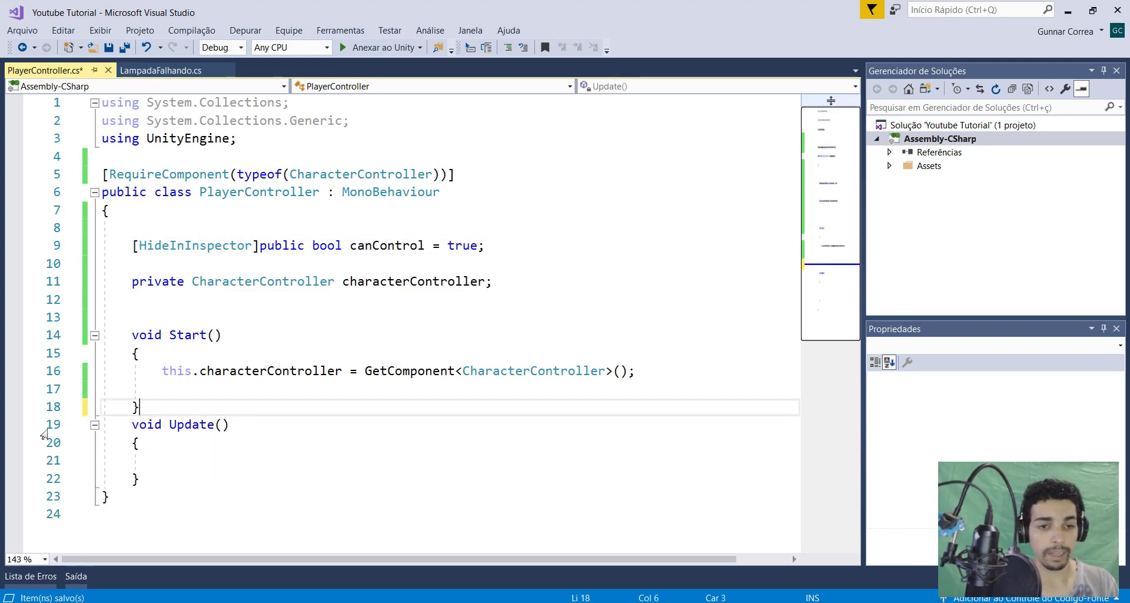
{"action": "key", "text": "Return"}
{"action": "key", "text": "Down"}
{"action": "key", "text": "Down"}
{"action": "key", "text": "Down"}
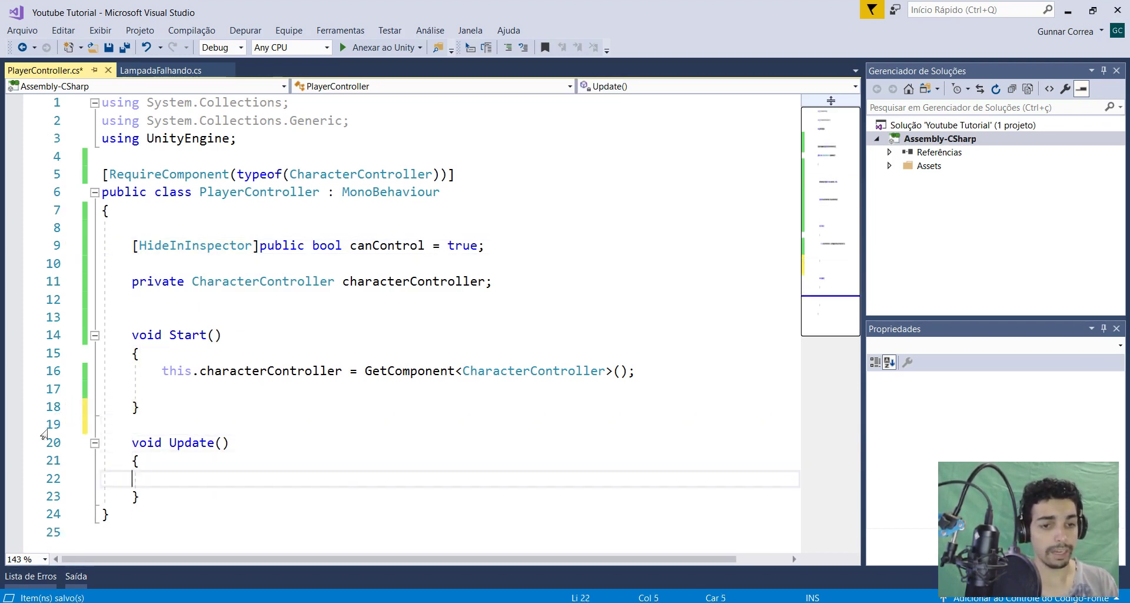
{"action": "type", "text": "if(this.ca"}
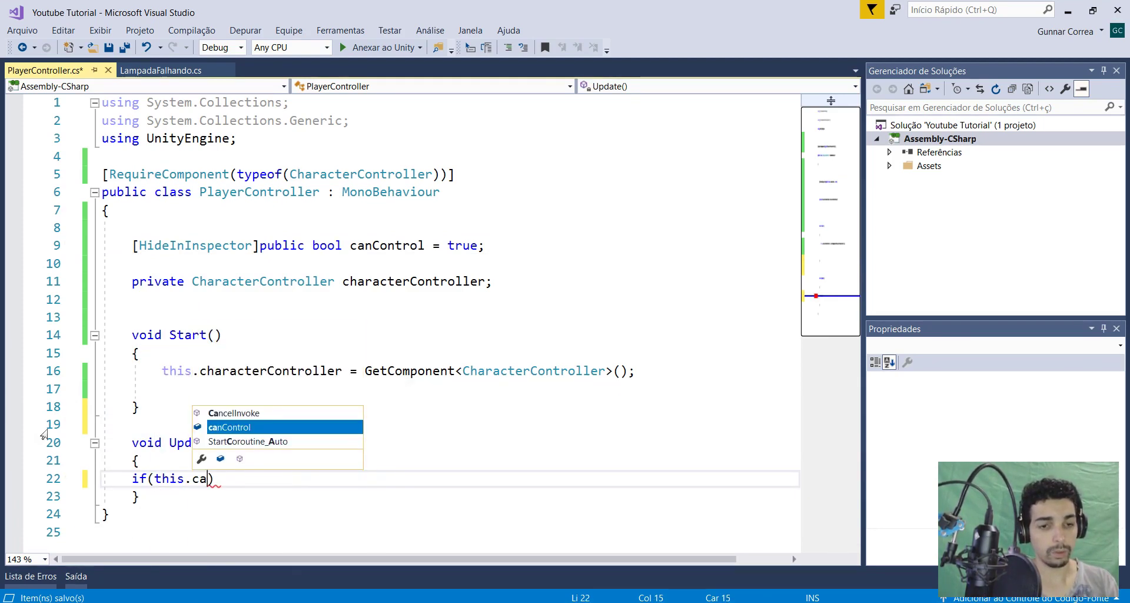
{"action": "key", "text": "Tab"}
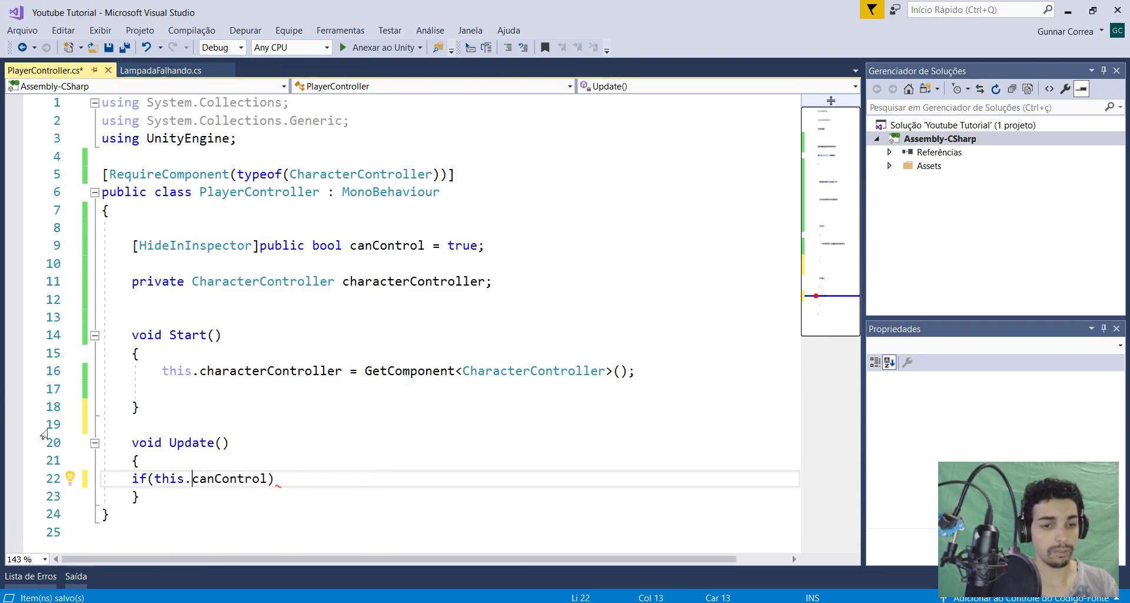
{"action": "key", "text": "ctrl+Left"}
{"action": "key", "text": "ctrl+Left"}
{"action": "type", "text": "!"}
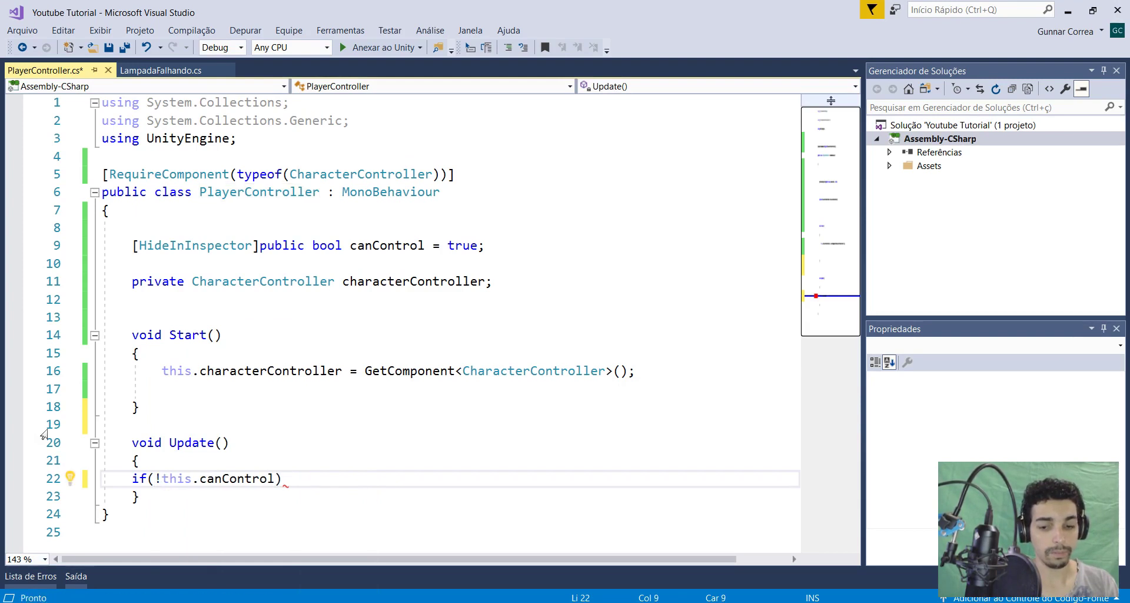
{"action": "key", "text": "Return"}
{"action": "type", "text": "return;"}
{"action": "key", "text": "ctrl+s"}
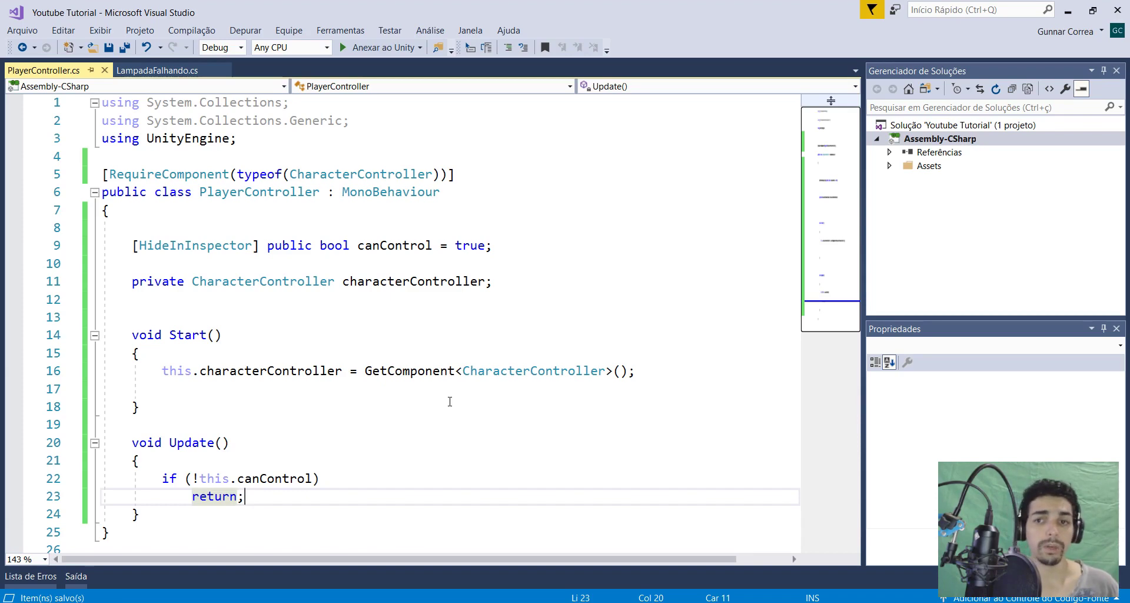
{"action": "key", "text": "alt+Tab"}
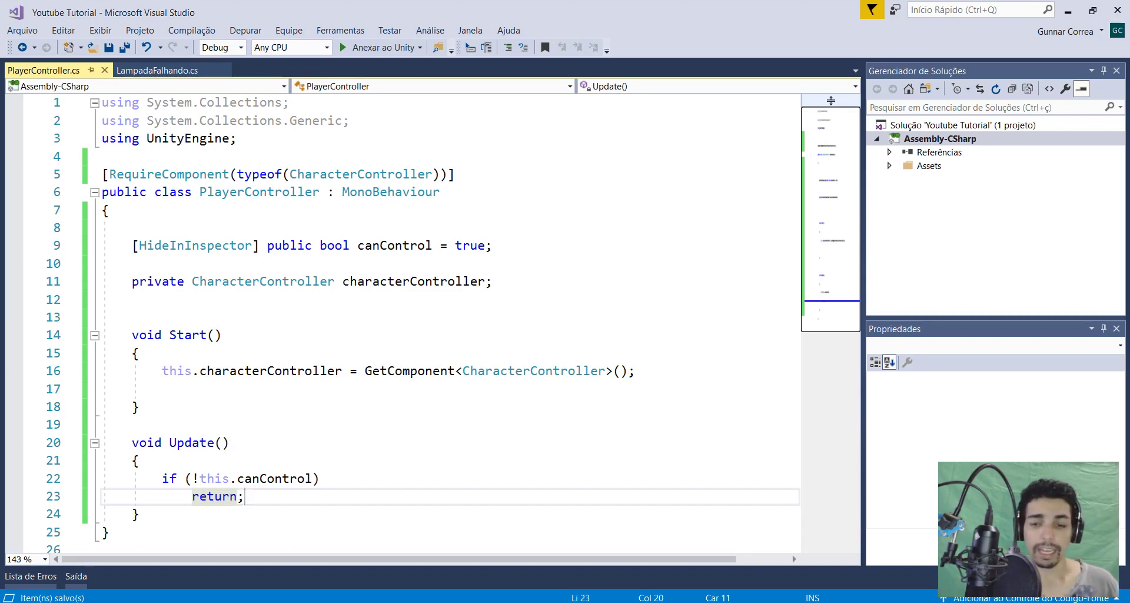
Create a C# script named PlayersKeys in the Scripts/Player folder
{"action": "left_click", "coordinate": [817, 176]}
{"action": "right_click", "coordinate": [818, 179]}
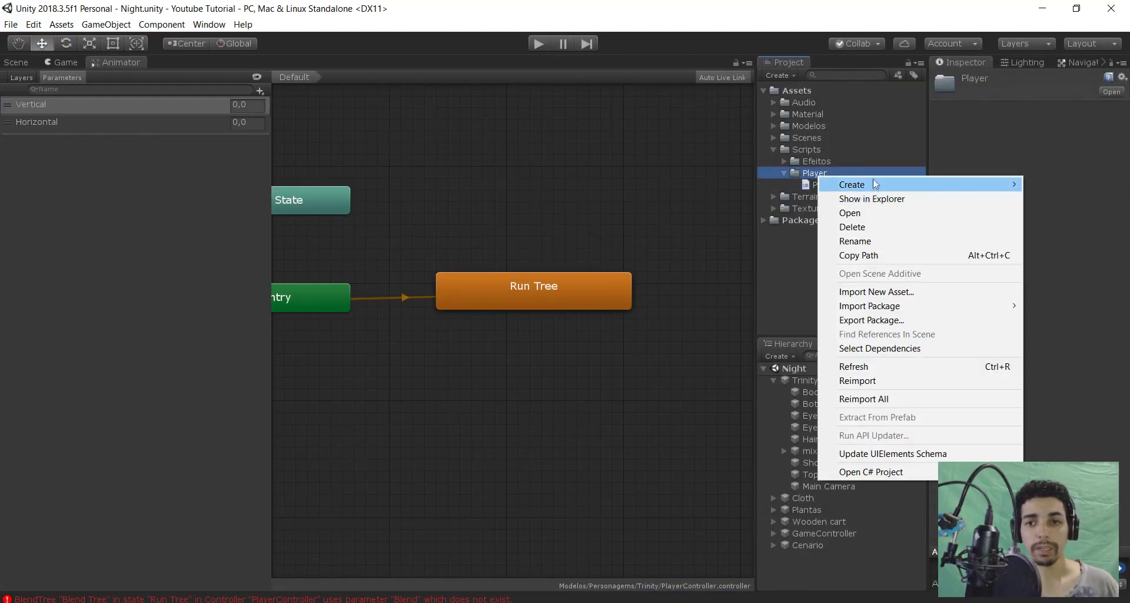
{"action": "mouse_move", "coordinate": [830, 184]}
{"action": "left_click", "coordinate": [705, 163]}
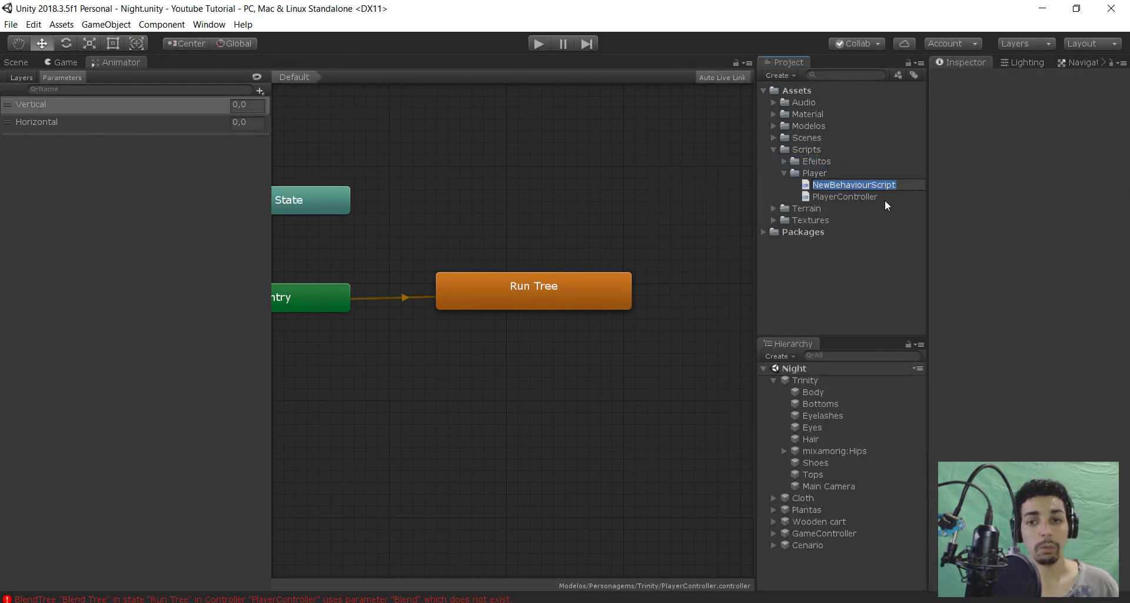
{"action": "type", "text": "P"}
{"action": "type", "text": "sKeys"}
{"action": "key", "text": "Return"}
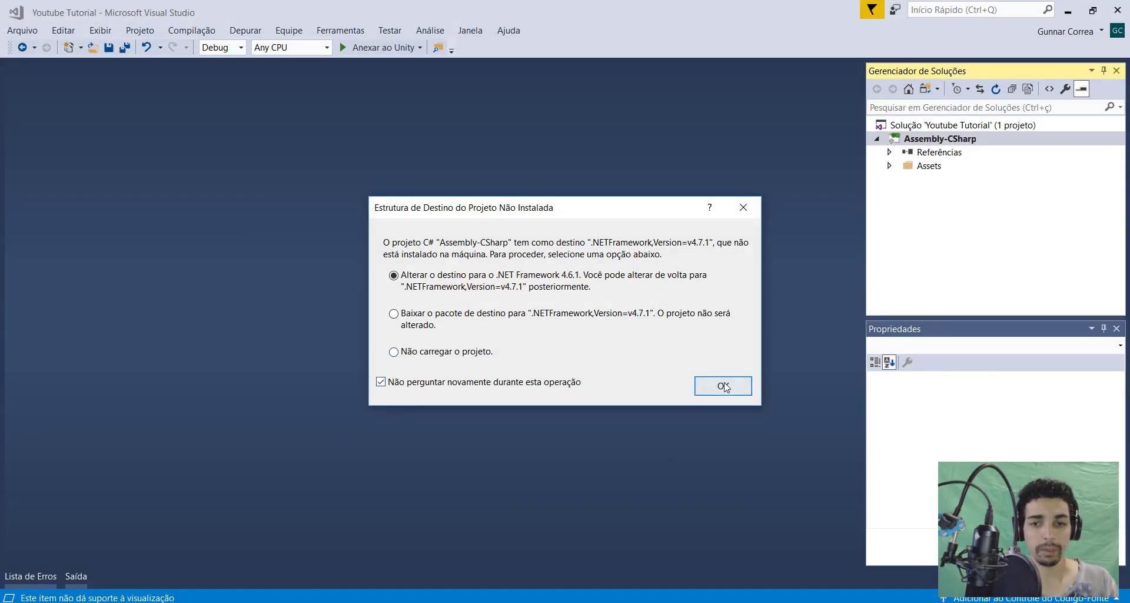
Accept the framework retarget and expand Assets/Scripts/Player in Solution Explorer to preview PlayersKeys
{"action": "left_click", "coordinate": [722, 386]}
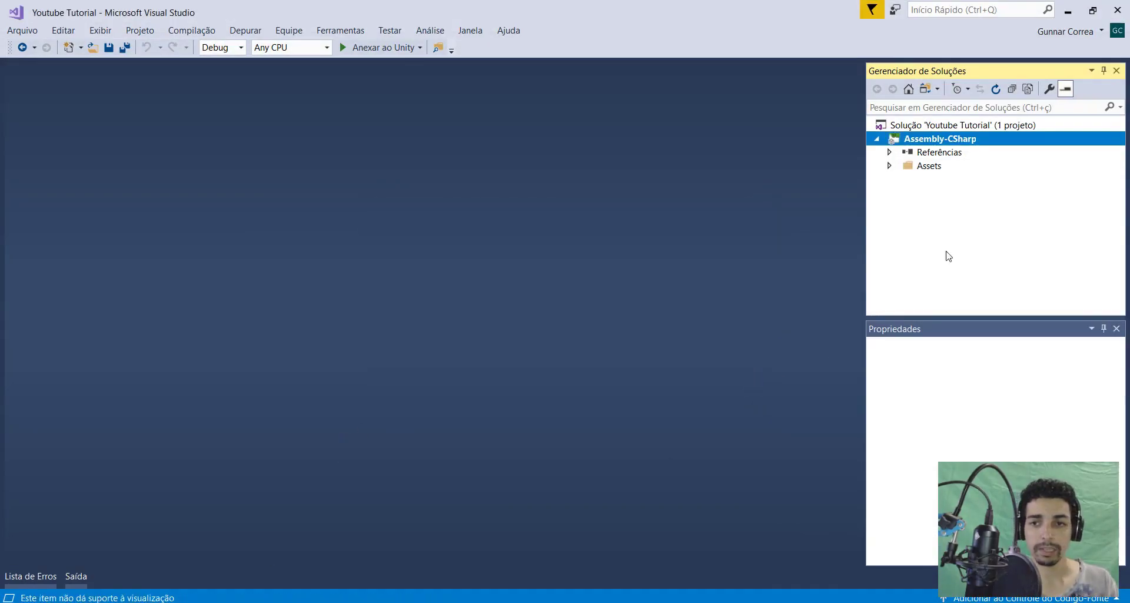
{"action": "left_click", "coordinate": [885, 165]}
{"action": "left_click", "coordinate": [902, 180]}
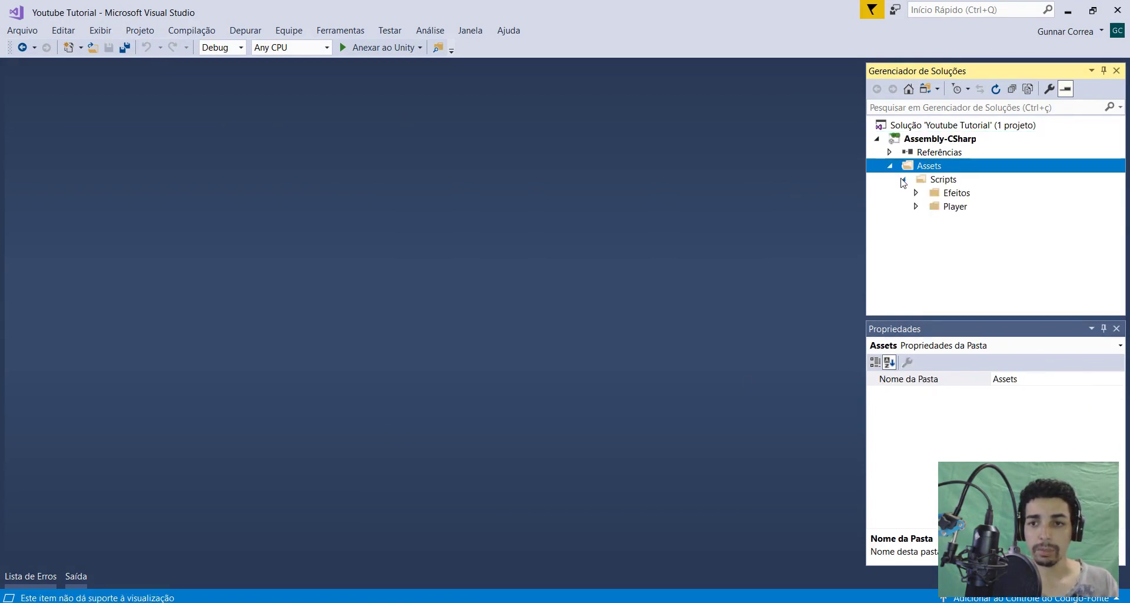
{"action": "left_click", "coordinate": [916, 206]}
{"action": "left_click", "coordinate": [977, 233]}
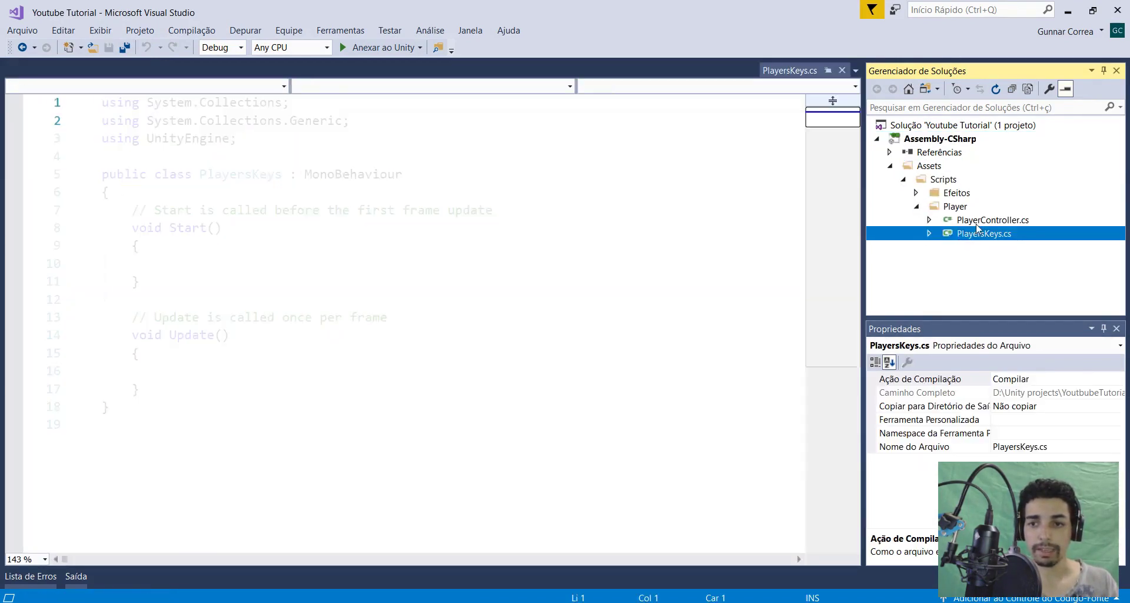
Add a second attribute [RequireComponent(typeof(PlayersKeys))] to PlayerController and save
{"action": "double_click", "coordinate": [992, 220]}
{"action": "left_click_drag", "start_coordinate": [487, 182], "coordinate": [14, 183]}
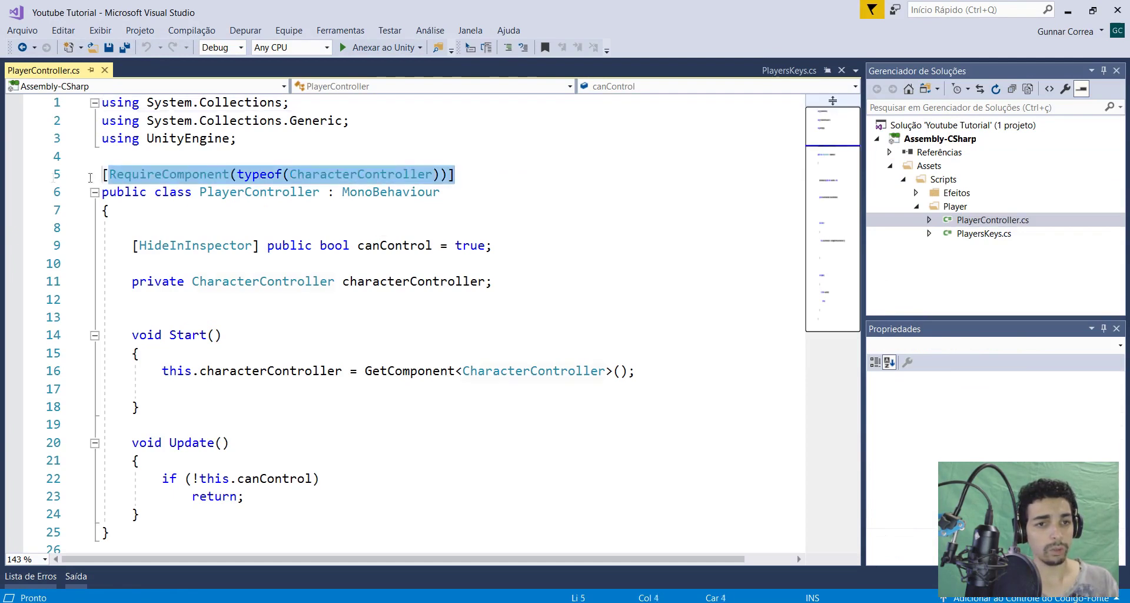
{"action": "key", "text": "ctrl+c"}
{"action": "key", "text": "End"}
{"action": "key", "text": "Return"}
{"action": "key", "text": "ctrl+v"}
{"action": "double_click", "coordinate": [328, 192]}
{"action": "type", "text": "Player"}
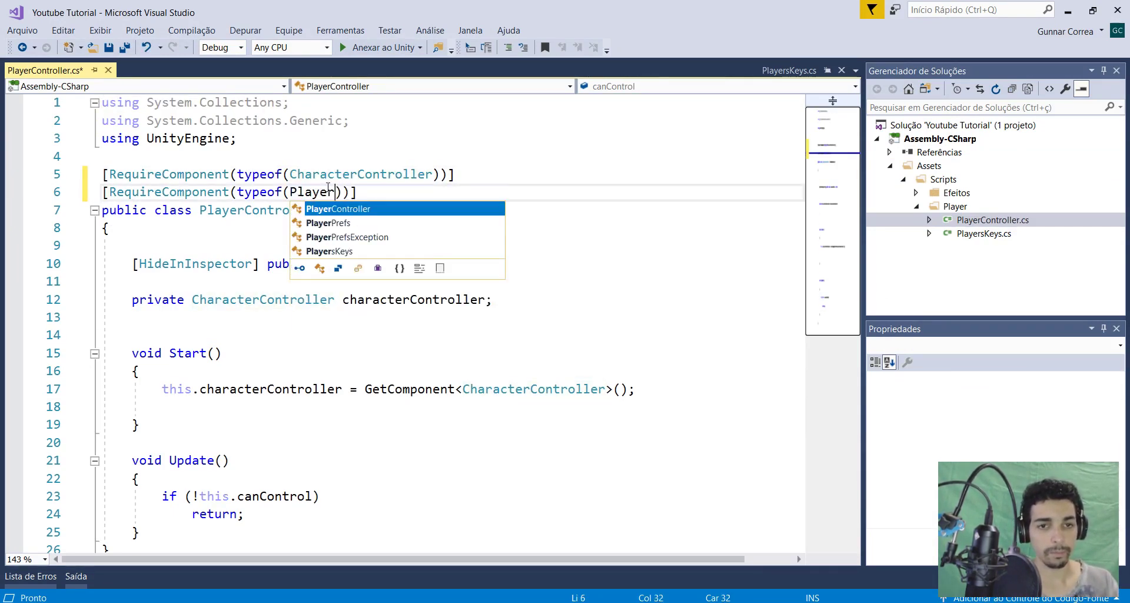
{"action": "key", "text": "Down"}
{"action": "key", "text": "Down"}
{"action": "key", "text": "Down"}
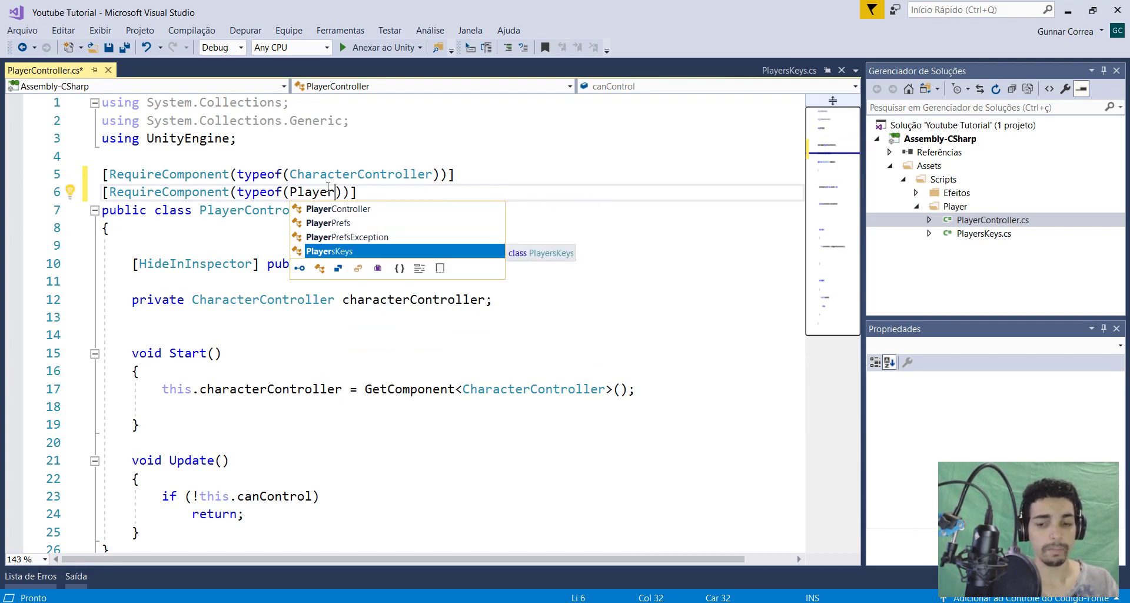
{"action": "key", "text": "Return"}
{"action": "key", "text": "ctrl+s"}
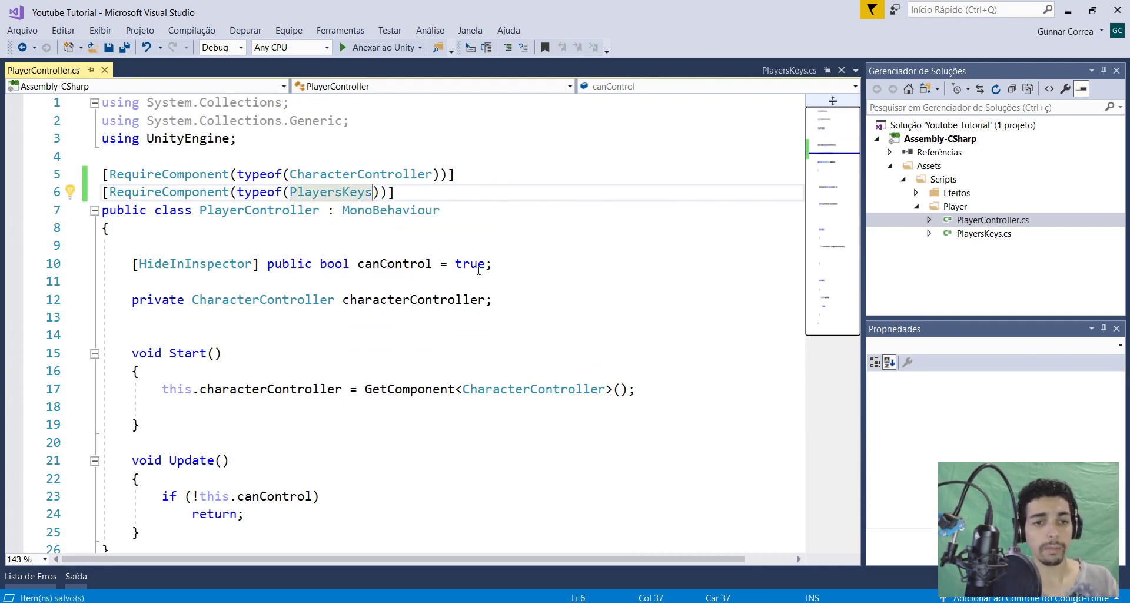
Duplicate the characterController field declaration and change its type to PlayersKeys
{"action": "left_click_drag", "start_coordinate": [506, 297], "coordinate": [132, 296]}
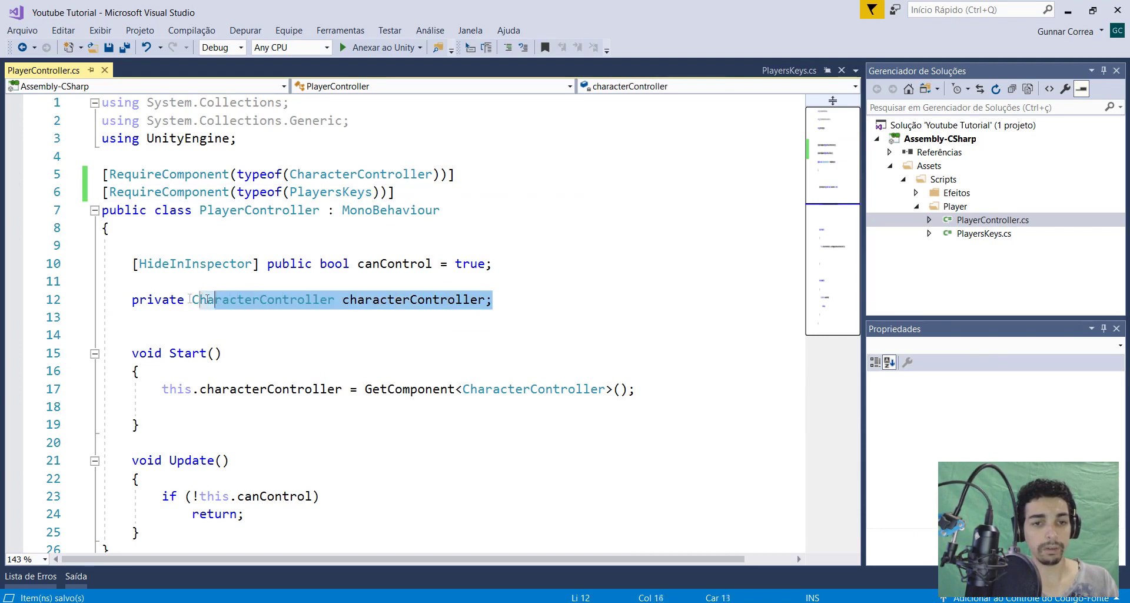
{"action": "key", "text": "ctrl+c"}
{"action": "key", "text": "End"}
{"action": "key", "text": "Return"}
{"action": "key", "text": "ctrl+v"}
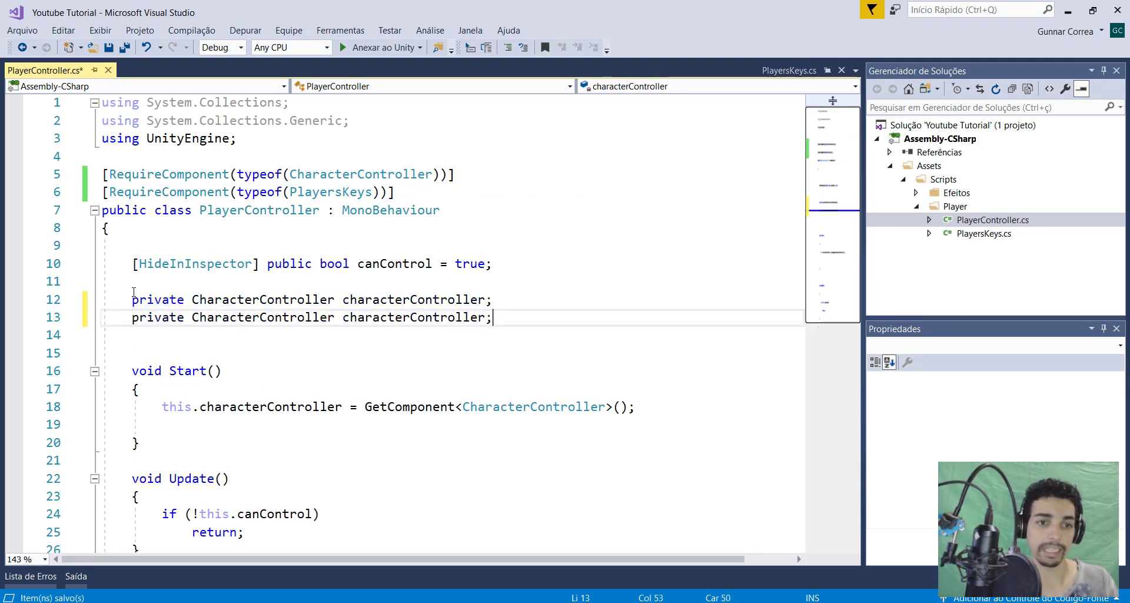
{"action": "double_click", "coordinate": [205, 317]}
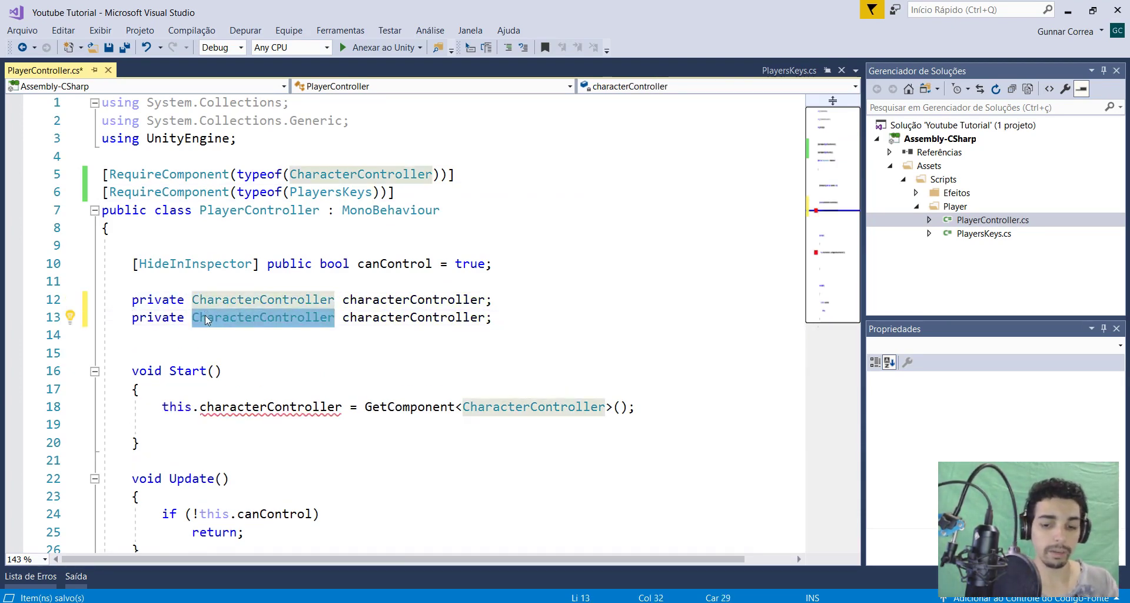
{"action": "type", "text": "Player"}
{"action": "key", "text": "Tab"}
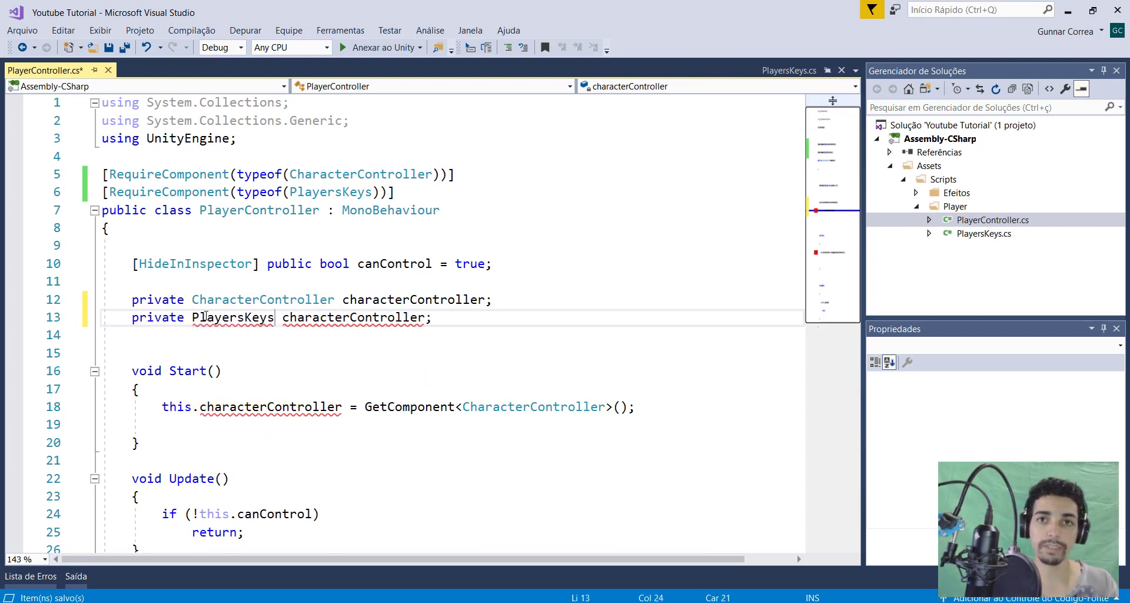
Name the new field playersKeys and save the script
{"action": "double_click", "coordinate": [296, 316]}
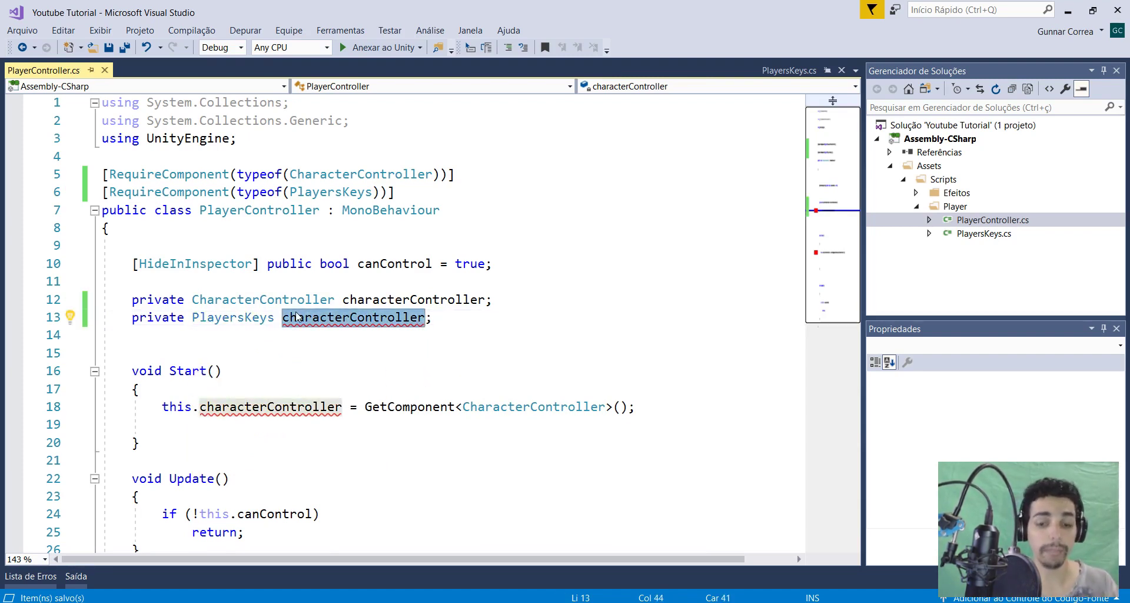
{"action": "type", "text": "playre"}
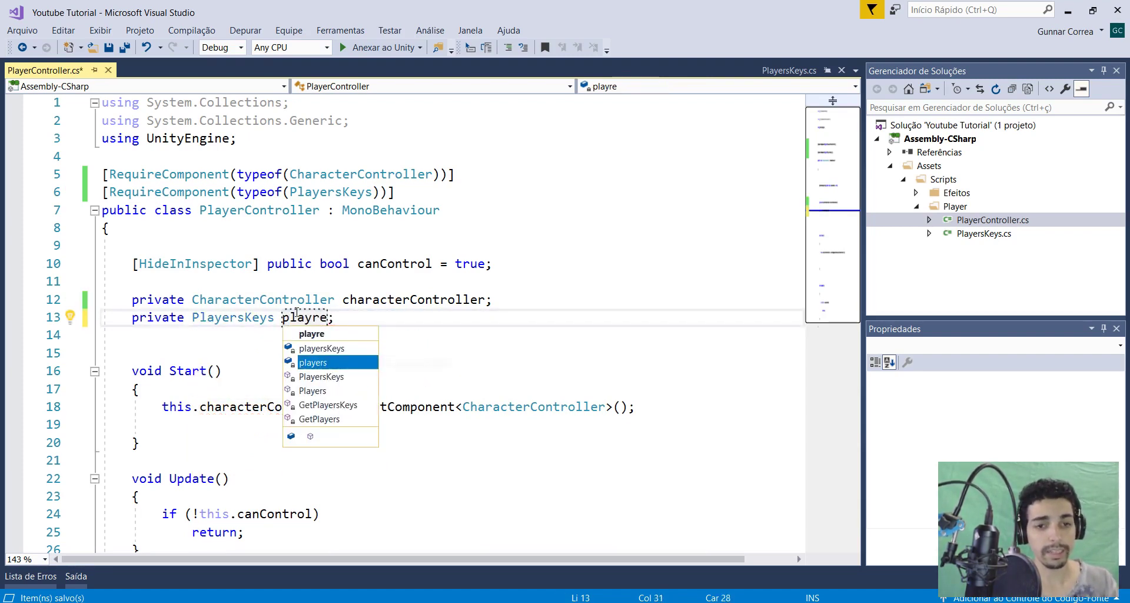
{"action": "key", "text": "Escape"}
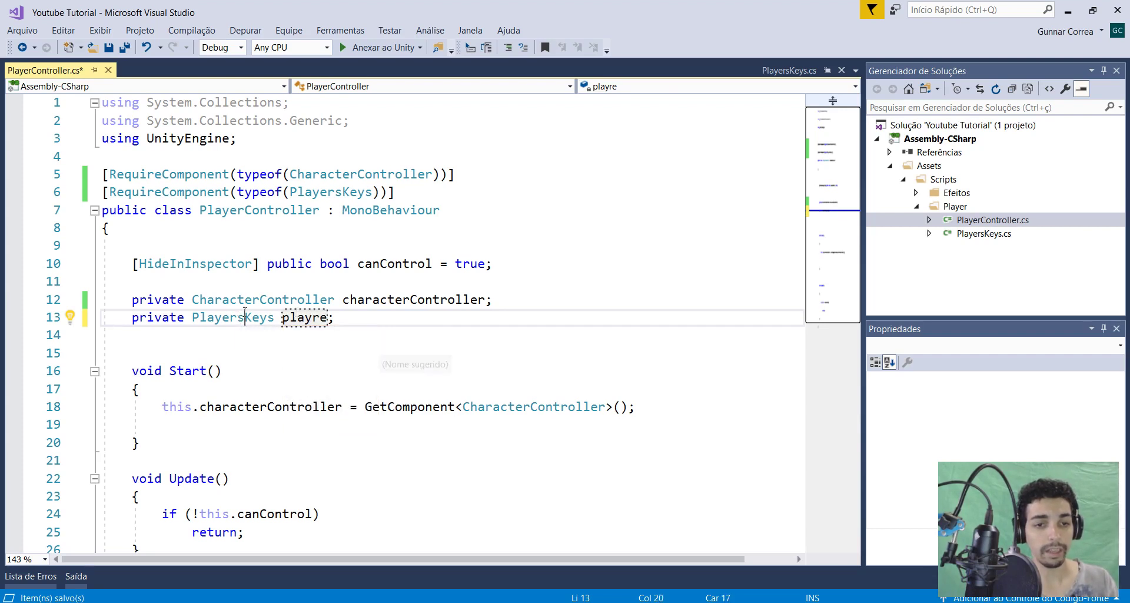
{"action": "double_click", "coordinate": [305, 317]}
{"action": "type", "text": "PlayersKeys"}
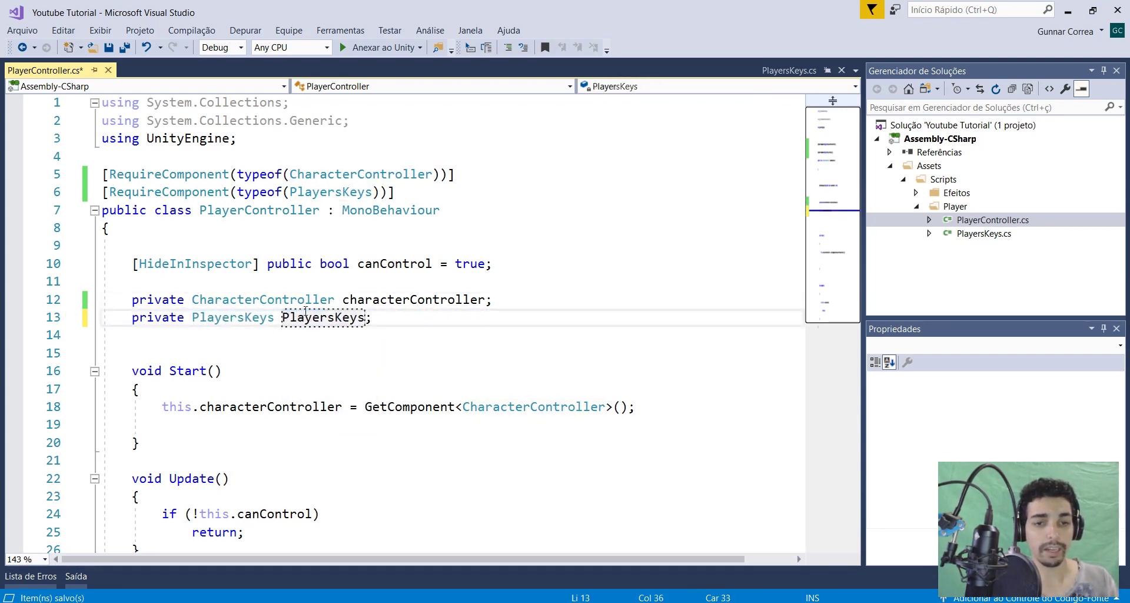
{"action": "key", "text": "ctrl+Left"}
{"action": "key", "text": "Delete"}
{"action": "type", "text": "p"}
{"action": "key", "text": "ctrl+s"}
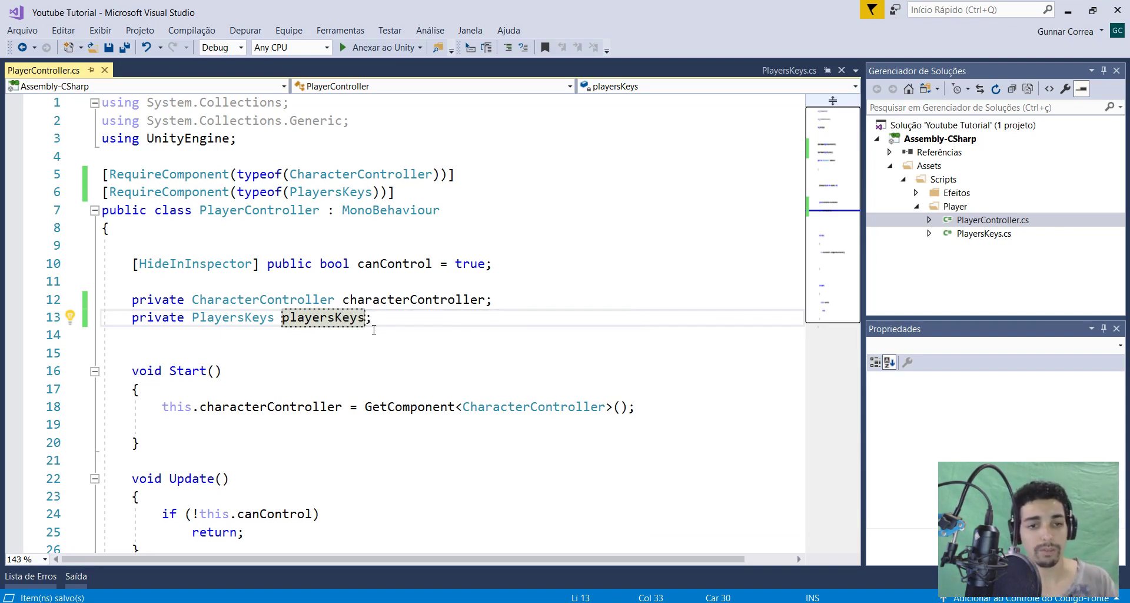
Add this.playersKeys = GetComponent<PlayersKeys>(); in Start and save
{"action": "left_click", "coordinate": [534, 409]}
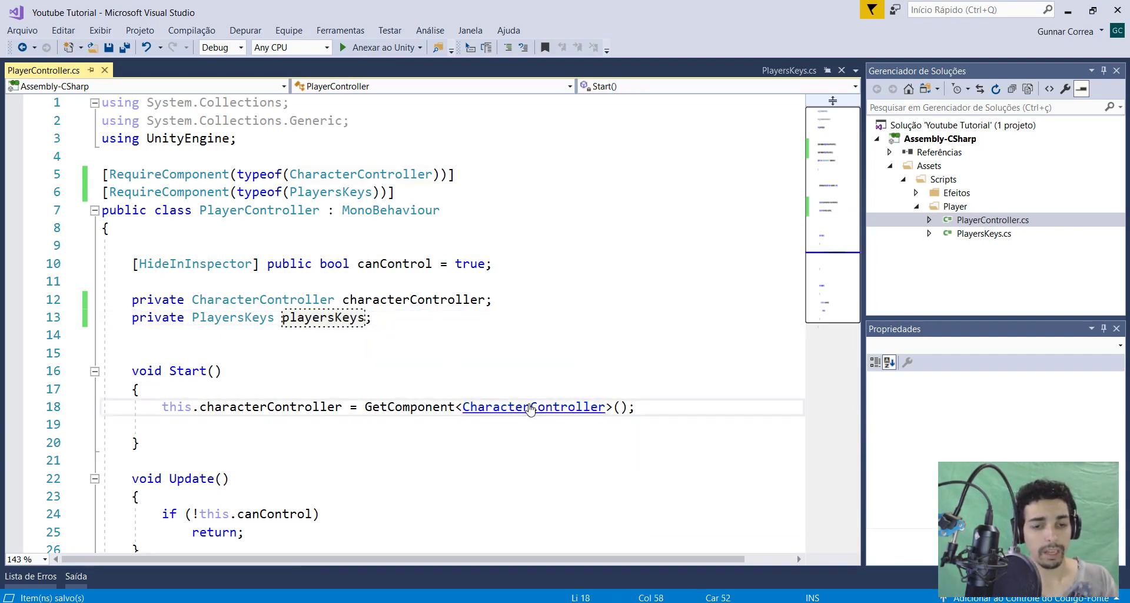
{"action": "key", "text": "ctrl+c"}
{"action": "key", "text": "ctrl+v"}
{"action": "double_click", "coordinate": [333, 316]}
{"action": "key", "text": "ctrl+c"}
{"action": "double_click", "coordinate": [271, 423]}
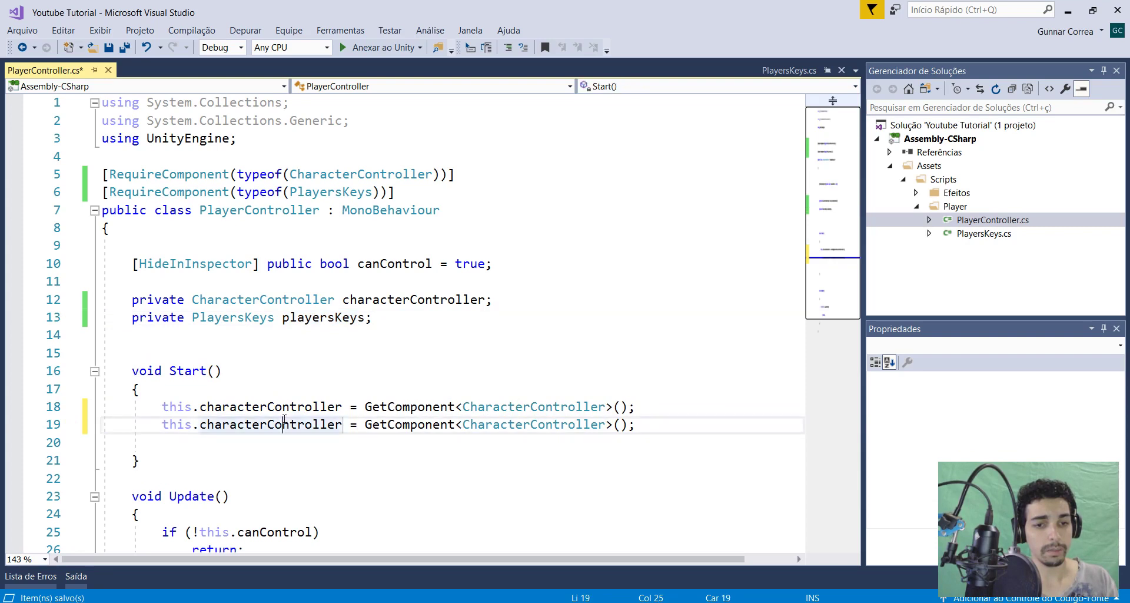
{"action": "key", "text": "ctrl+v"}
{"action": "double_click", "coordinate": [233, 317]}
{"action": "key", "text": "ctrl+c"}
{"action": "double_click", "coordinate": [468, 423]}
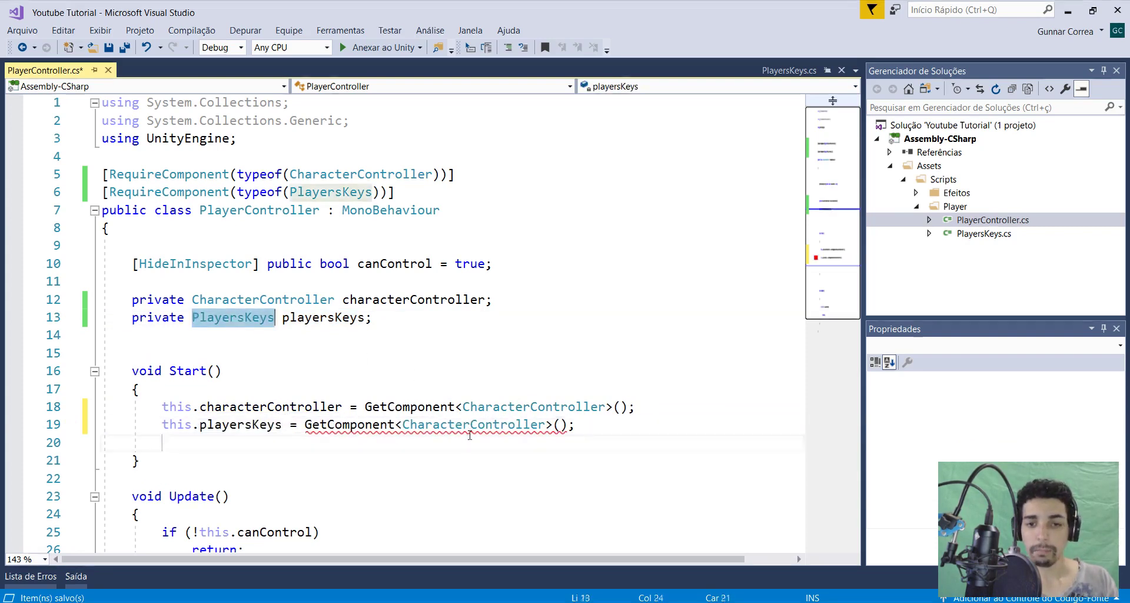
{"action": "key", "text": "ctrl+v"}
{"action": "key", "text": "ctrl+s"}
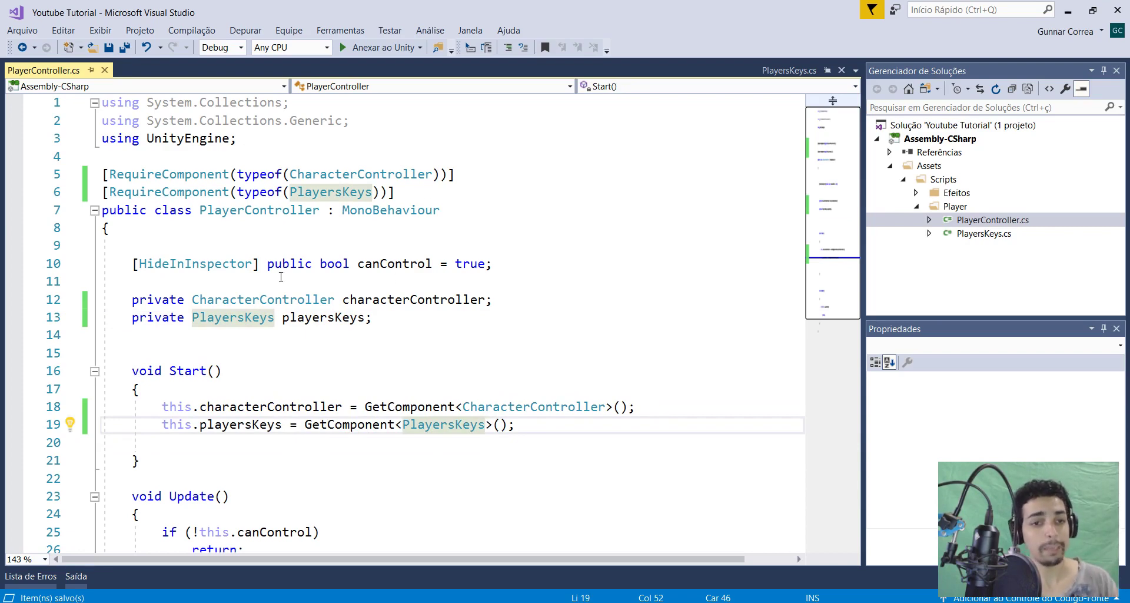
{"action": "left_click", "coordinate": [498, 299]}
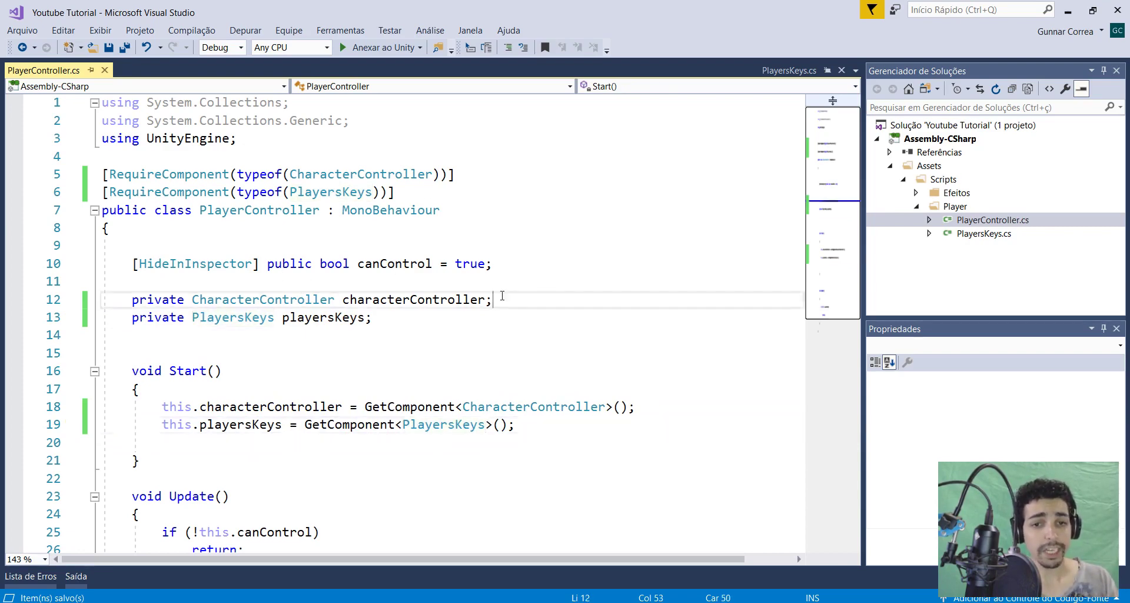
Declare a private Animator field named 'animator' below the existing component fields
{"action": "key", "text": "Return"}
{"action": "type", "text": "private "}
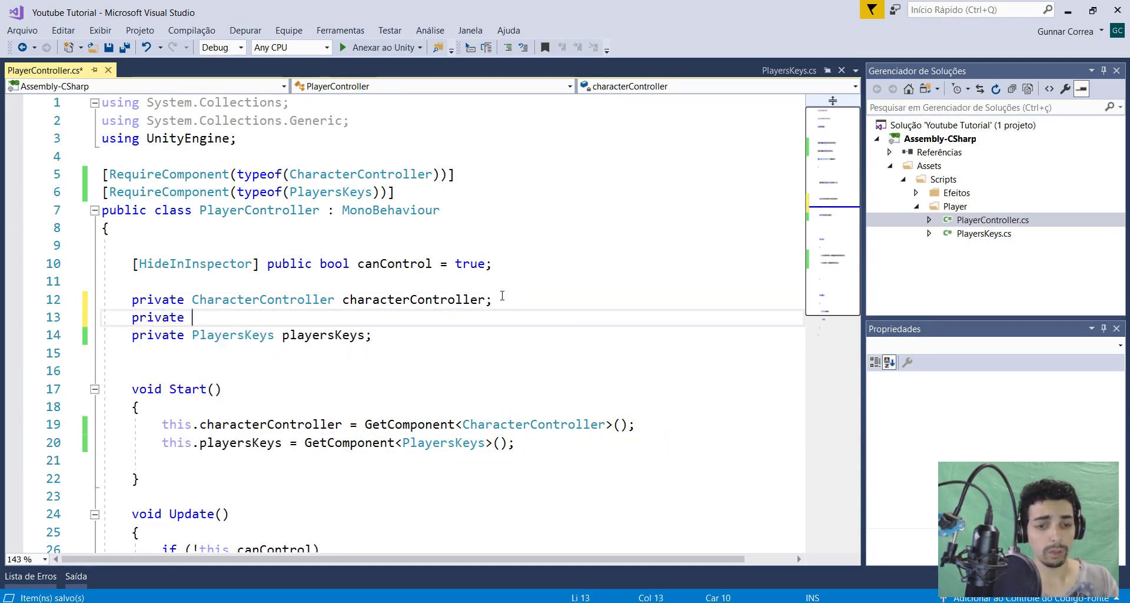
{"action": "type", "text": "Animator"}
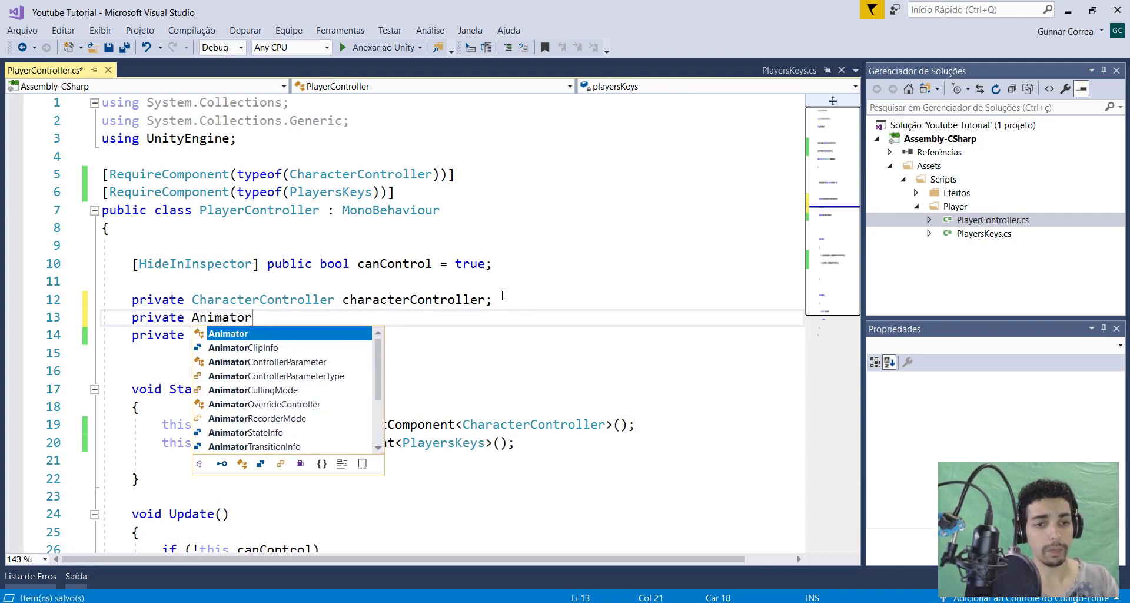
{"action": "type", "text": " aniamtor;"}
{"action": "key", "text": "BackSpace"}
{"action": "key", "text": "BackSpace"}
{"action": "key", "text": "BackSpace"}
{"action": "key", "text": "BackSpace"}
{"action": "key", "text": "BackSpace"}
{"action": "type", "text": "tor;"}
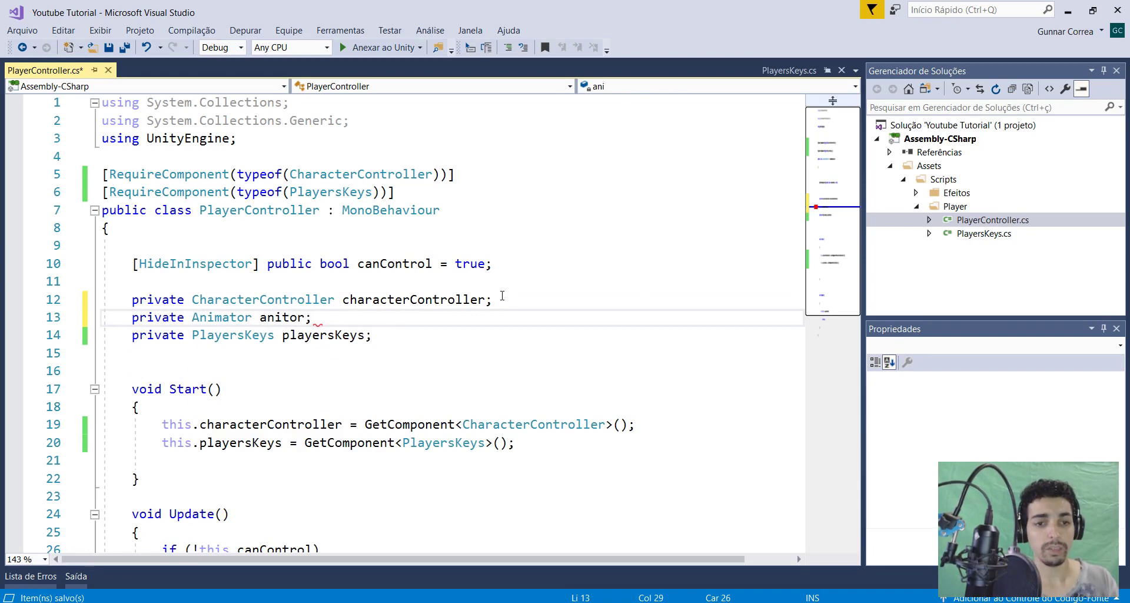
{"action": "double_click", "coordinate": [236, 308]}
{"action": "key", "text": "ctrl+c"}
{"action": "double_click", "coordinate": [286, 317]}
{"action": "key", "text": "ctrl+v"}
{"action": "left_click", "coordinate": [260, 317]}
{"action": "type", "text": "a"}
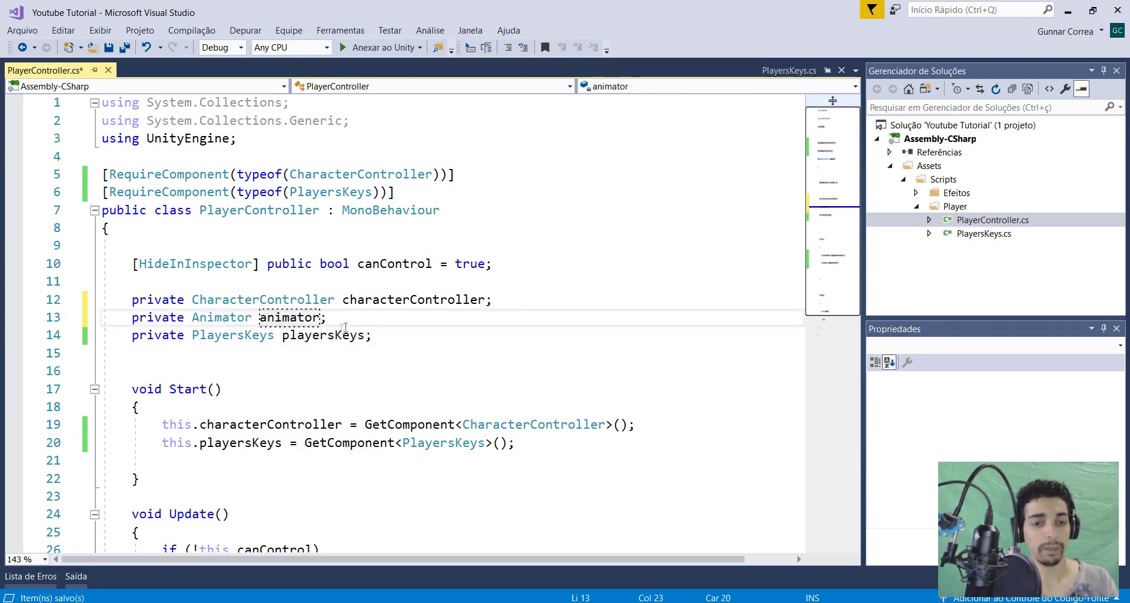
Add this.animator = GetComponent<Animator>(); in Start, then open the PlayersKeys script
{"action": "scroll", "coordinate": [488, 373], "scroll_direction": "down", "scroll_amount": 1}
{"action": "left_click", "coordinate": [488, 372]}
{"action": "key", "text": "ctrl+c"}
{"action": "key", "text": "ctrl+v"}
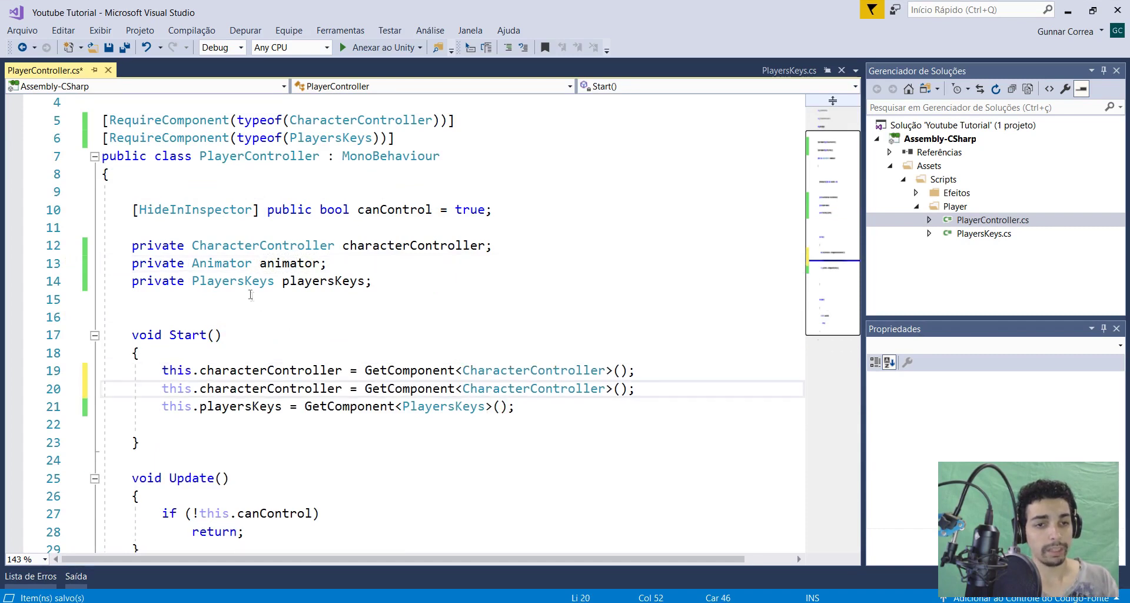
{"action": "double_click", "coordinate": [289, 263]}
{"action": "key", "text": "ctrl+c"}
{"action": "double_click", "coordinate": [247, 387]}
{"action": "key", "text": "ctrl+v"}
{"action": "left_click", "coordinate": [229, 262]}
{"action": "double_click", "coordinate": [229, 262]}
{"action": "key", "text": "ctrl+c"}
{"action": "double_click", "coordinate": [474, 389]}
{"action": "key", "text": "ctrl+v"}
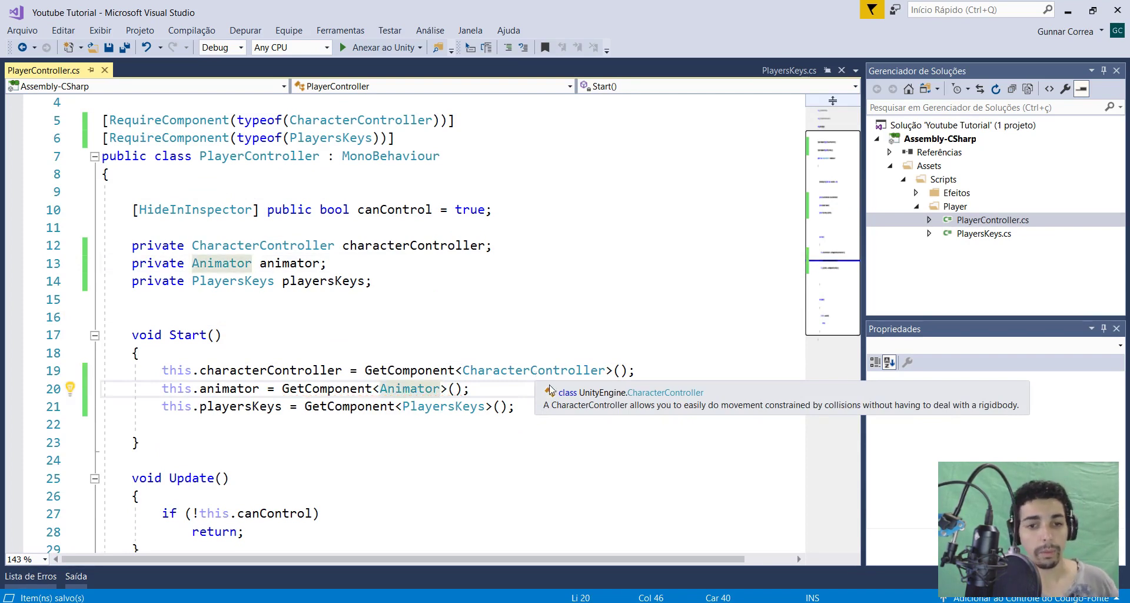
{"action": "left_click_drag", "start_coordinate": [469, 388], "coordinate": [199, 388]}
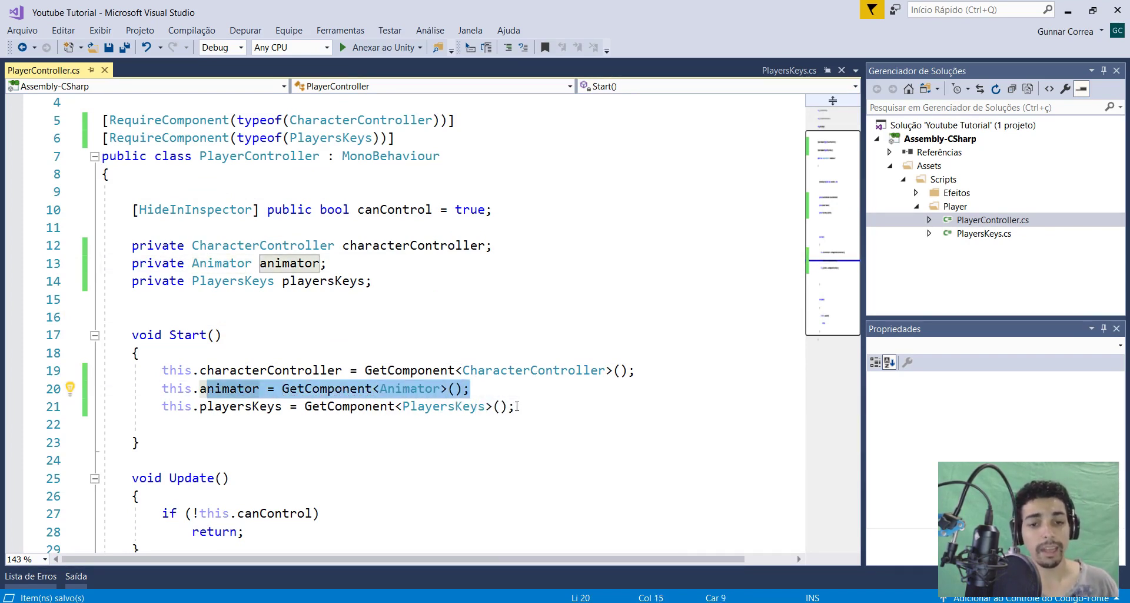
{"action": "left_click_drag", "start_coordinate": [514, 406], "coordinate": [192, 406]}
{"action": "double_click", "coordinate": [983, 233]}
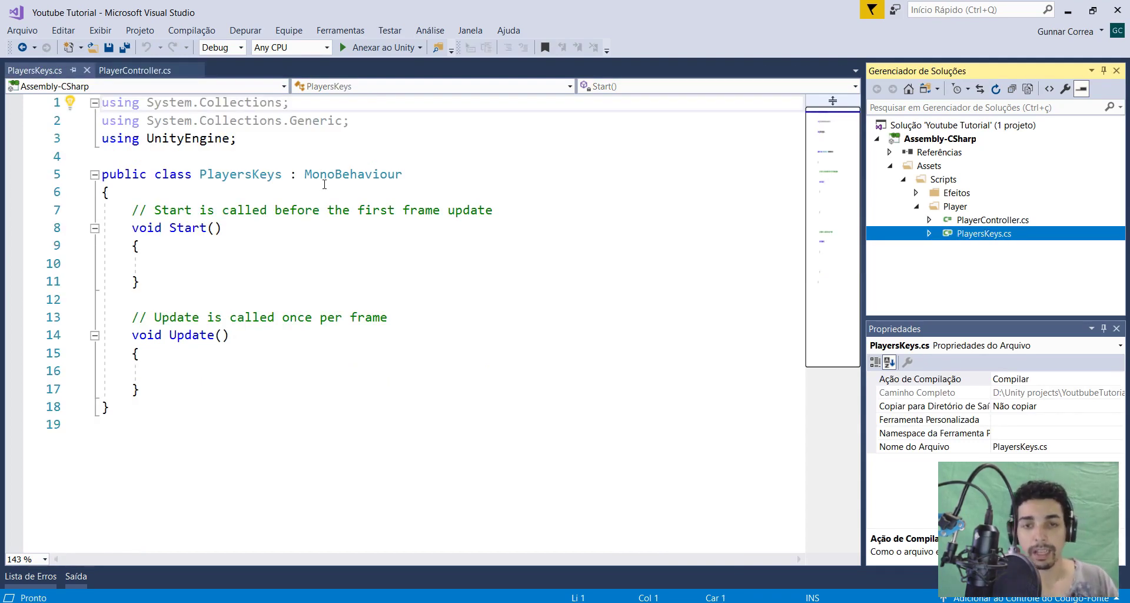
Strip PlayersKeys of its empty Start and Update methods and unused using lines
{"action": "left_click_drag", "start_coordinate": [144, 390], "coordinate": [104, 216]}
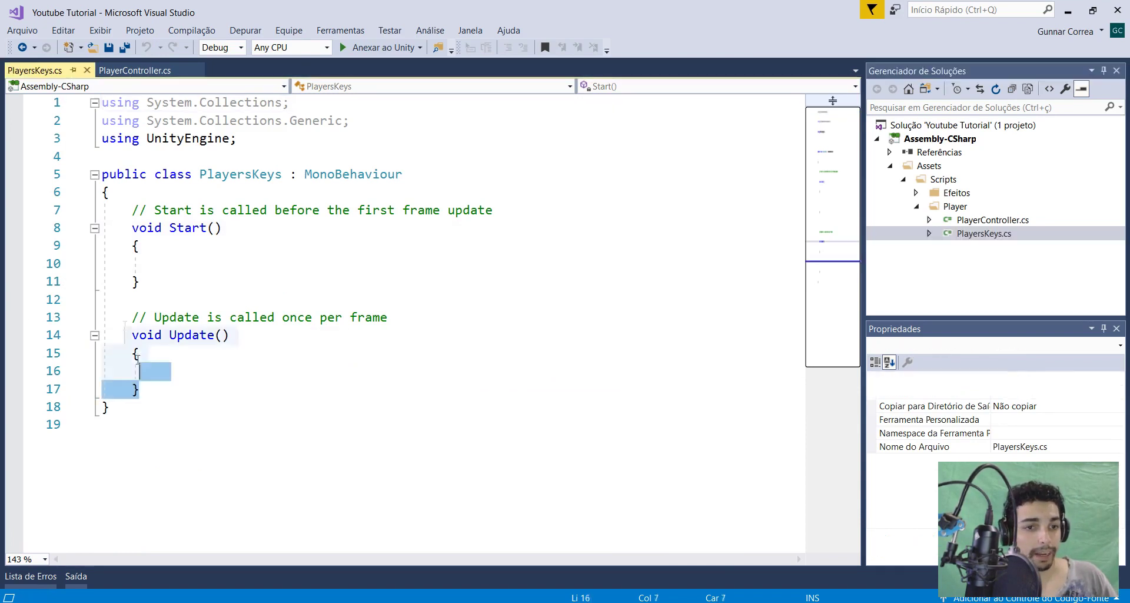
{"action": "key", "text": "Delete"}
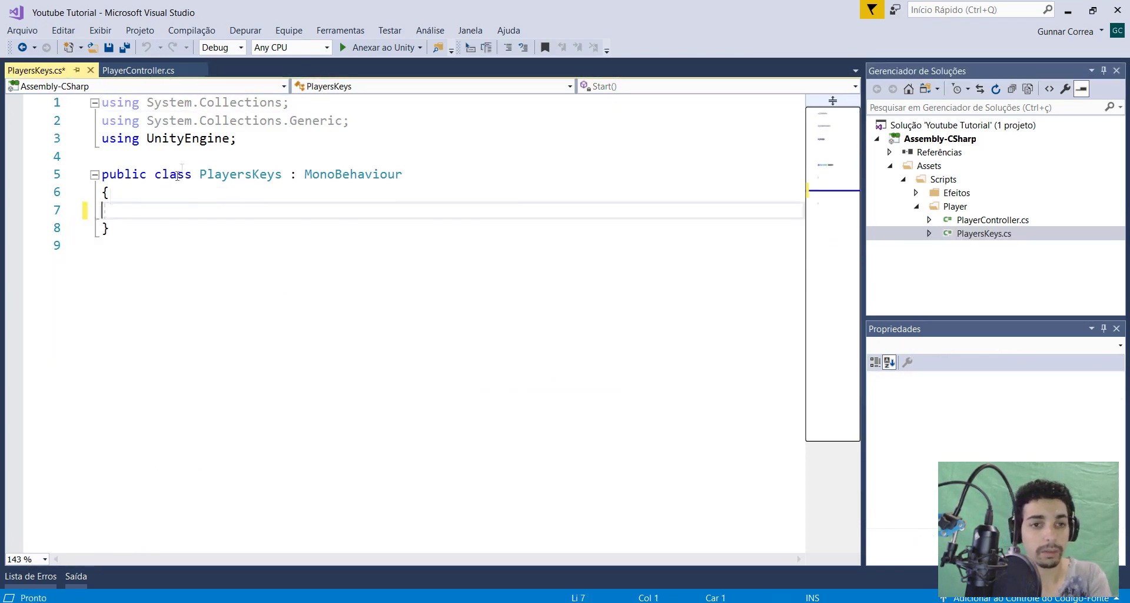
{"action": "key", "text": "BackSpace"}
{"action": "mouse_move", "coordinate": [351, 120]}
{"action": "left_mouse_down"}
{"action": "mouse_move", "coordinate": [102, 121]}
{"action": "mouse_move", "coordinate": [70, 101]}
{"action": "left_mouse_up"}
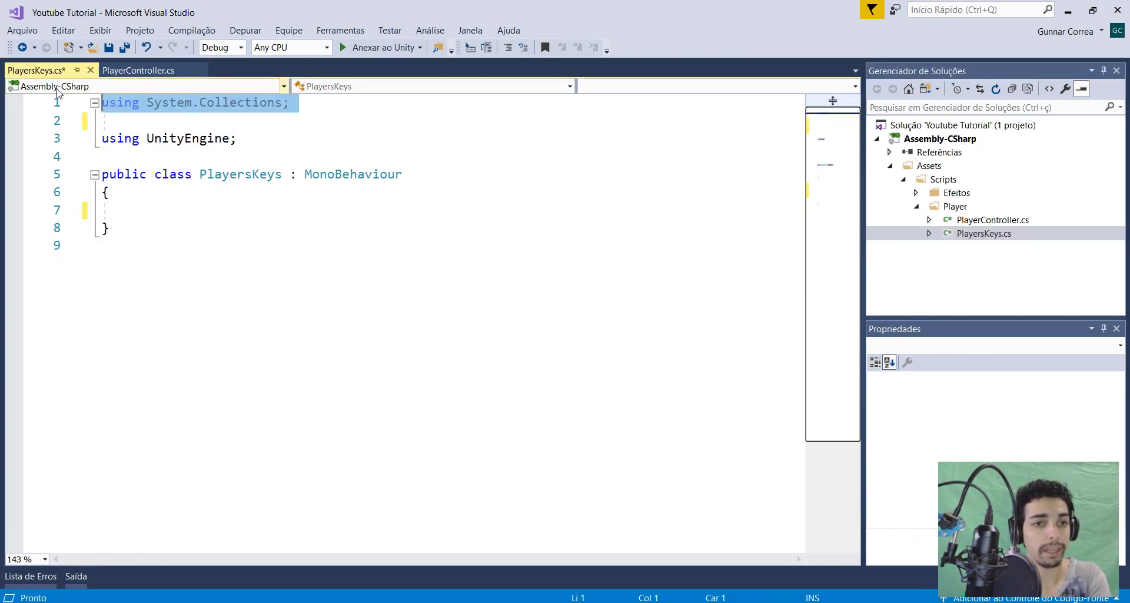
{"action": "key", "text": "BackSpace"}
{"action": "key", "text": "Delete"}
Declare two public KeyCode fields for the joystick and keyboard run keys and save
{"action": "left_click", "coordinate": [155, 170]}
{"action": "type", "text": "public Keyc "}
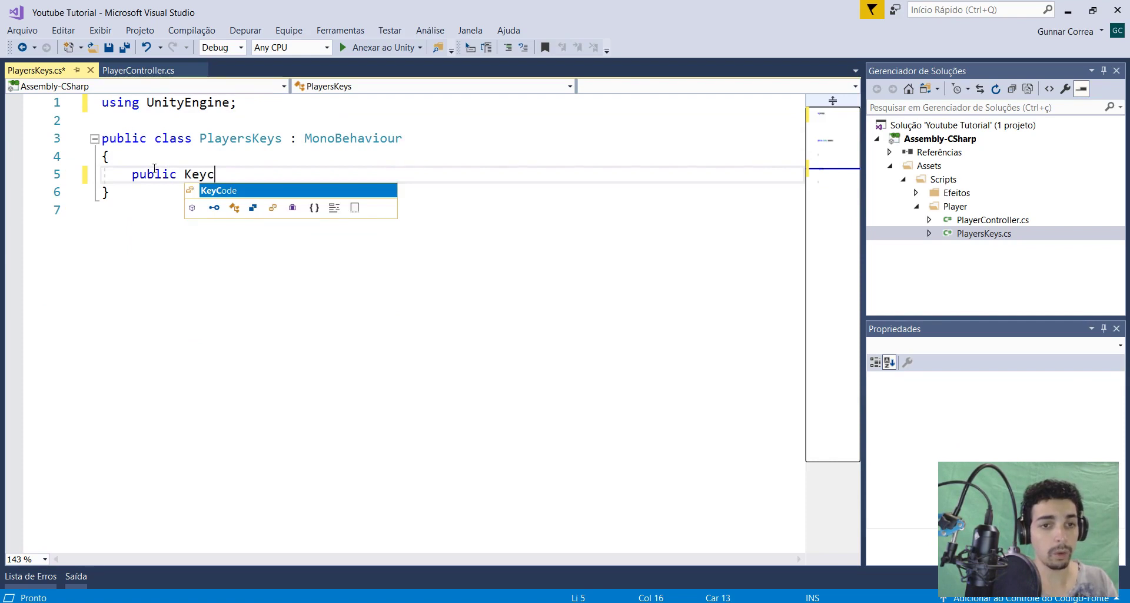
{"action": "type", "text": "koystickRun"}
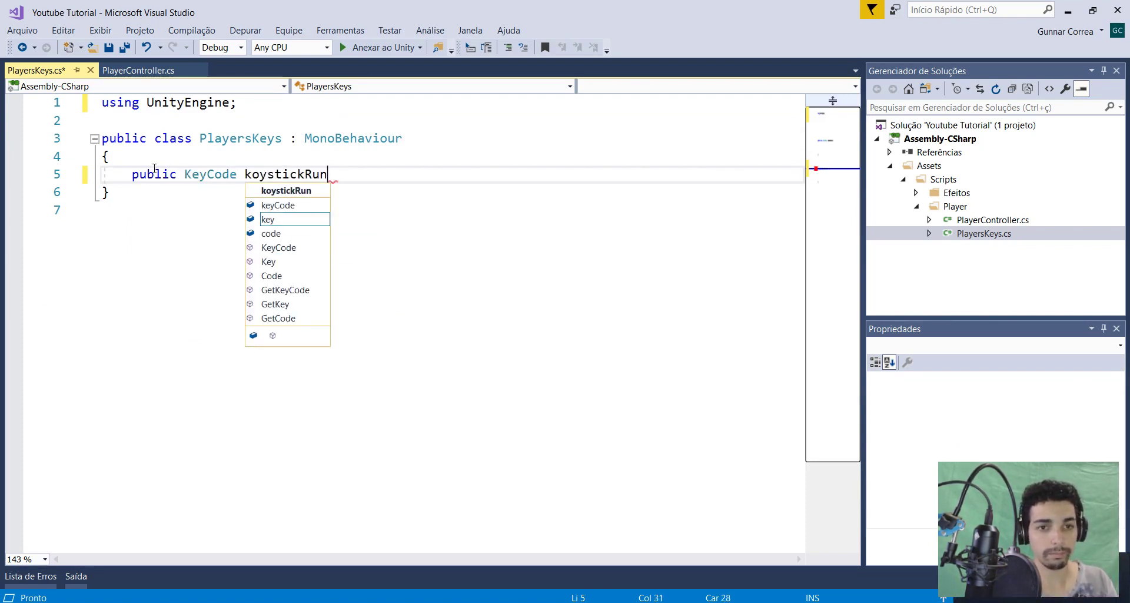
{"action": "type", "text": ";"}
{"action": "key", "text": "ctrl+c"}
{"action": "key", "text": "ctrl+v"}
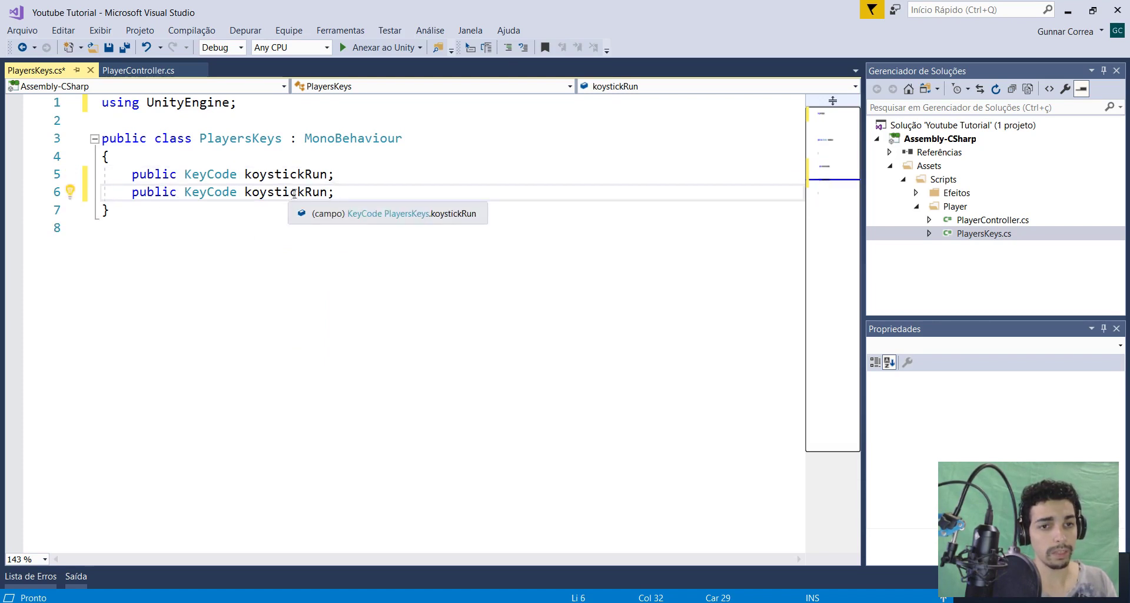
{"action": "left_click_drag", "start_coordinate": [304, 191], "coordinate": [245, 191]}
{"action": "type", "text": "keyboard"}
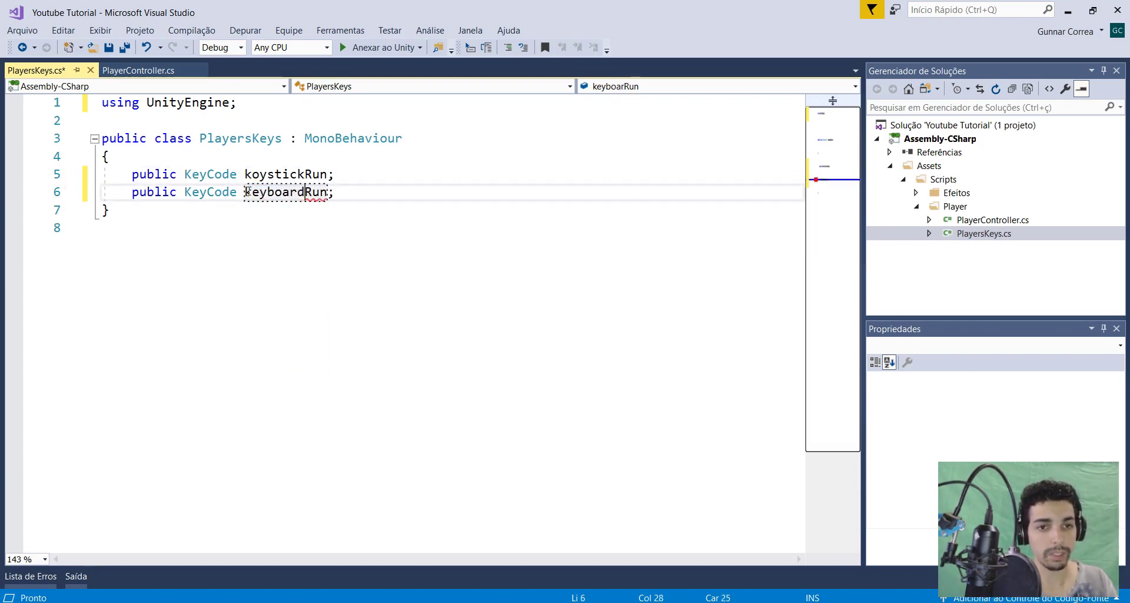
{"action": "key", "text": "ctrl+s"}
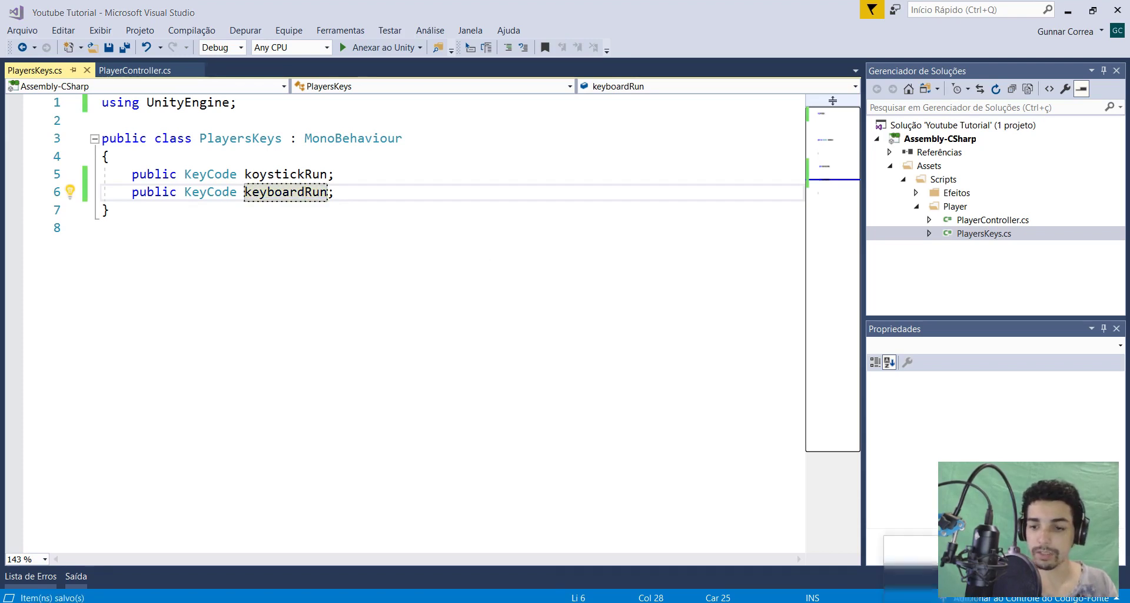
Open and dismiss a game launcher's system-tray menu, returning to the code
{"action": "right_click", "coordinate": [925, 575]}
{"action": "left_click", "coordinate": [953, 566]}
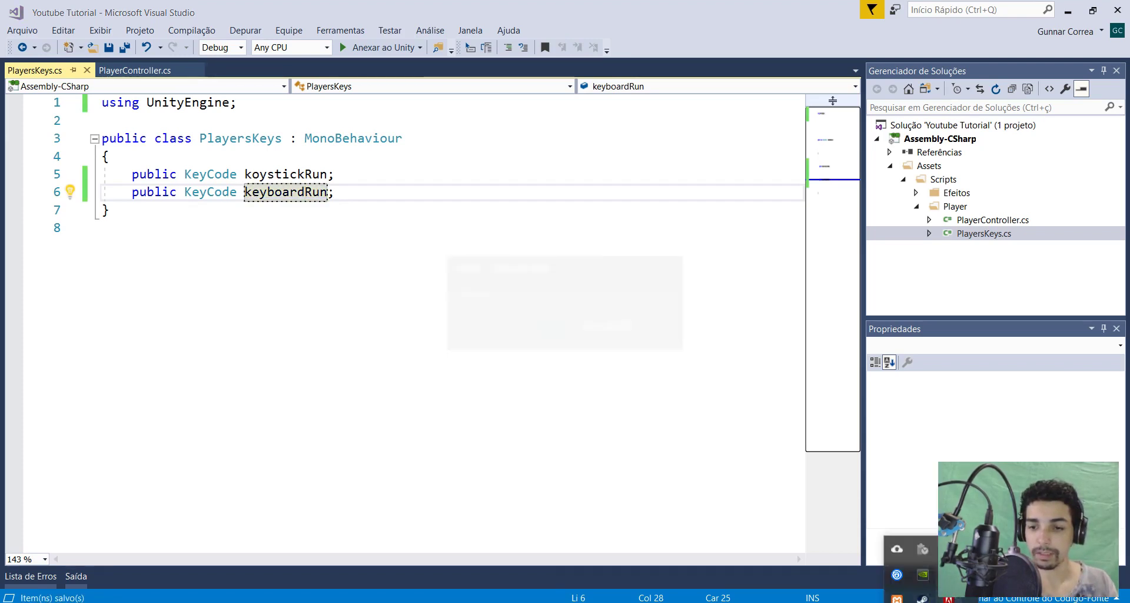
{"action": "right_click", "coordinate": [933, 575]}
{"action": "left_click", "coordinate": [696, 448]}
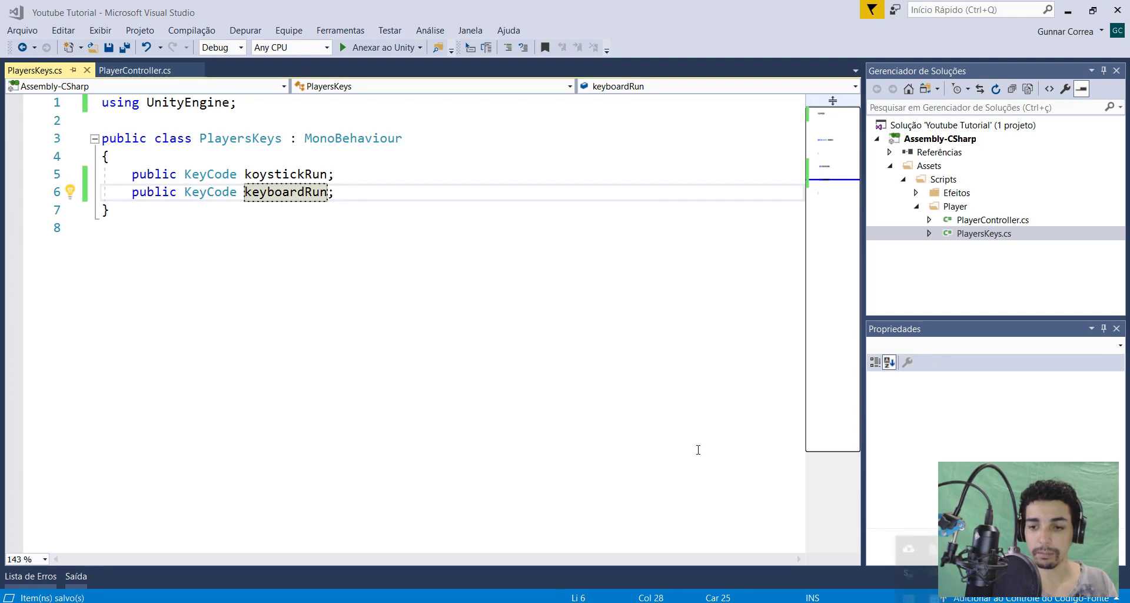
{"action": "left_click", "coordinate": [696, 448]}
Default the joystick run key to KeyCode.Joystick1Button0 and keyboardRun to KeyCode.LeftShift, then save
{"action": "left_click", "coordinate": [348, 174]}
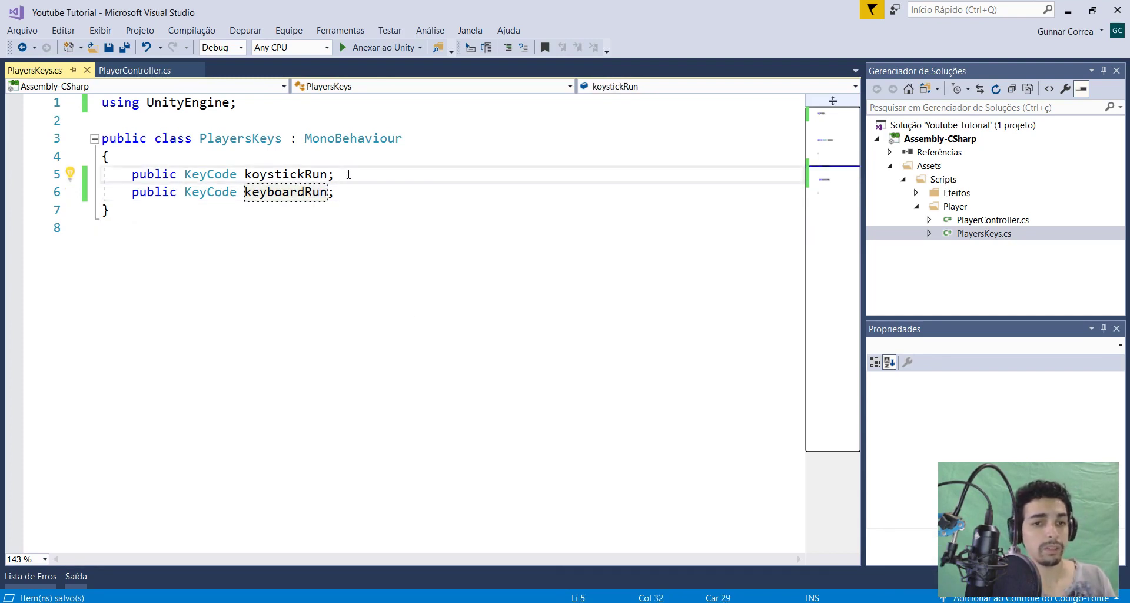
{"action": "key", "text": "Return"}
{"action": "left_click", "coordinate": [349, 174]}
{"action": "key", "text": "Left"}
{"action": "type", "text": "= Key"}
{"action": "key", "text": "Tab"}
{"action": "type", "text": ".jo"}
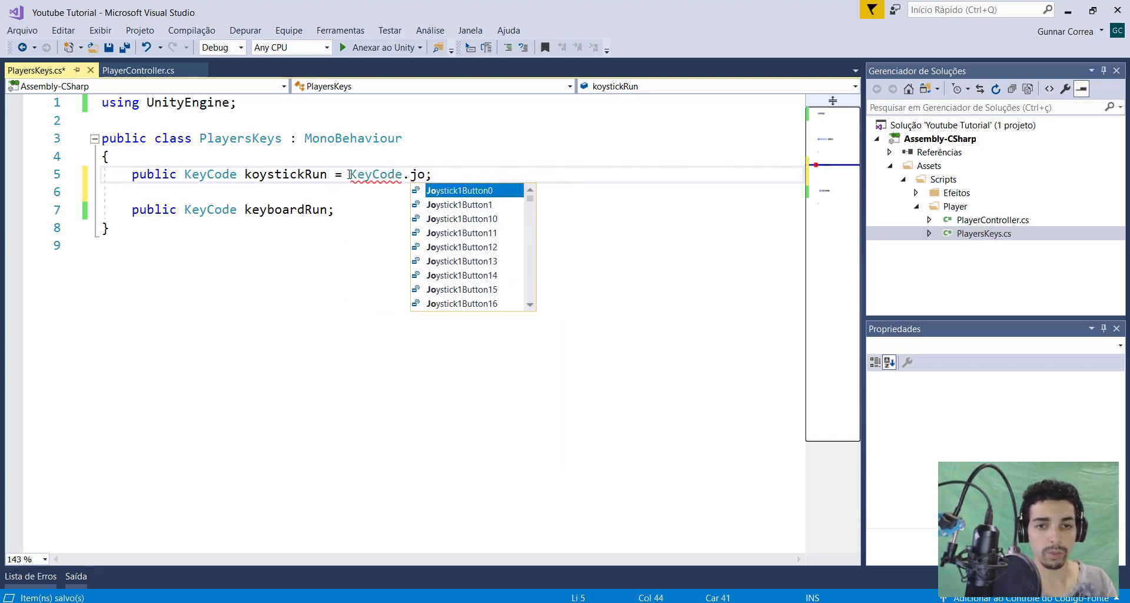
{"action": "key", "text": "Tab"}
{"action": "left_click", "coordinate": [331, 209]}
{"action": "type", "text": "= ke"}
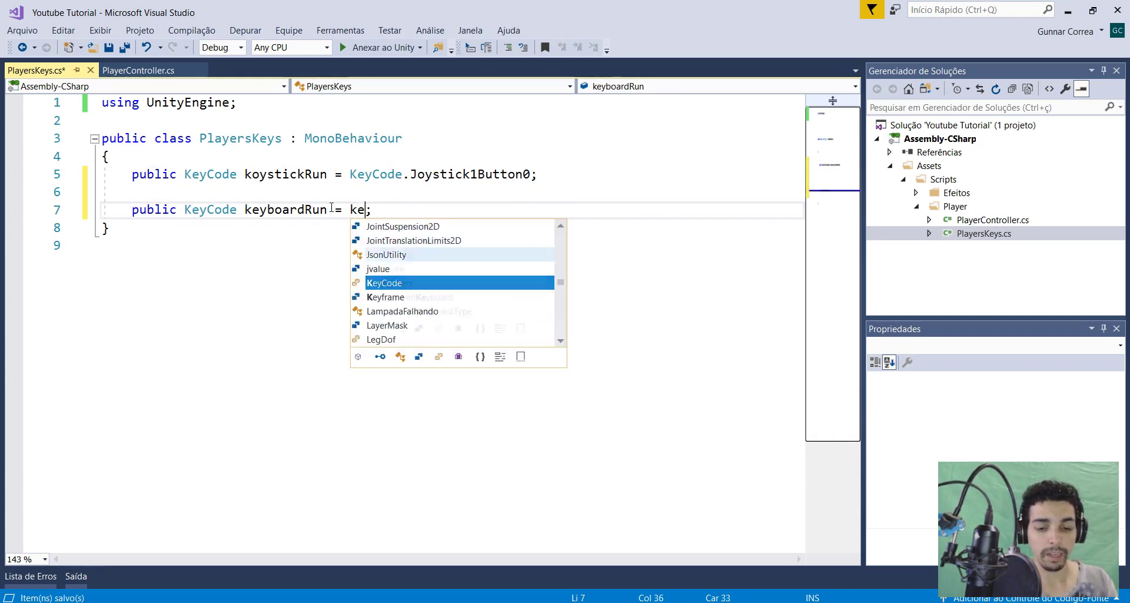
{"action": "type", "text": "y"}
{"action": "key", "text": "Tab"}
{"action": "type", "text": ".le"}
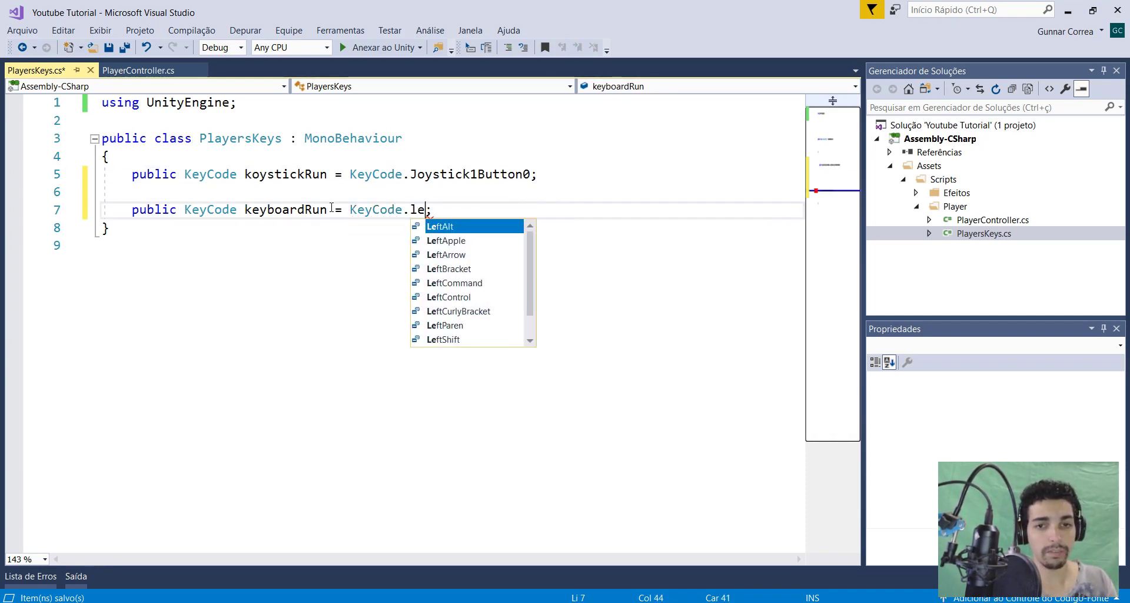
{"action": "type", "text": "ft"}
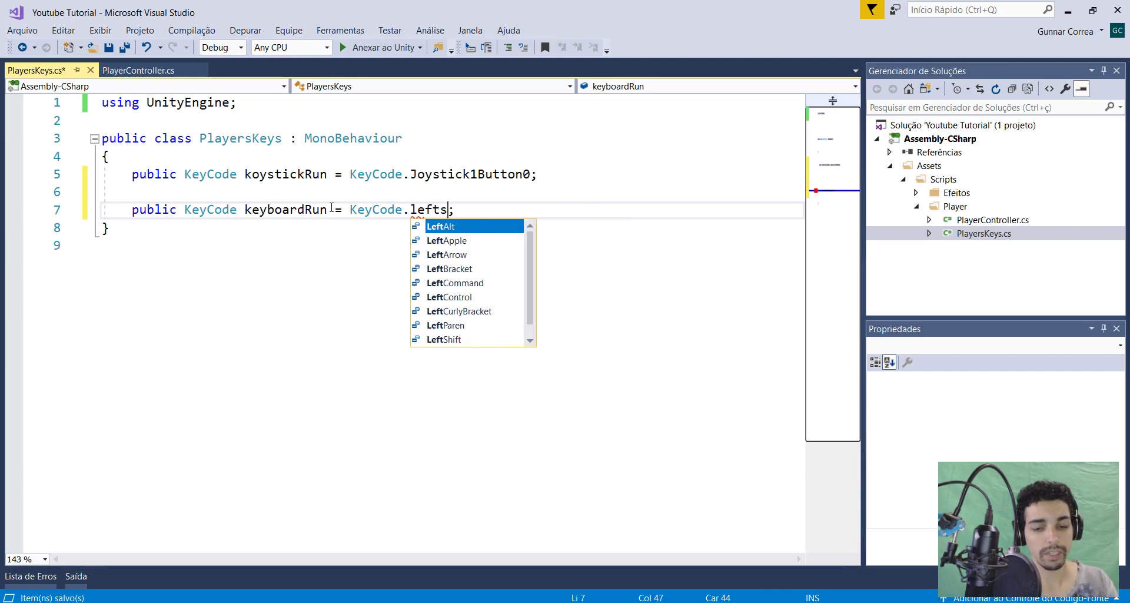
{"action": "type", "text": "s"}
{"action": "key", "text": "Tab"}
{"action": "key", "text": "ctrl+s"}
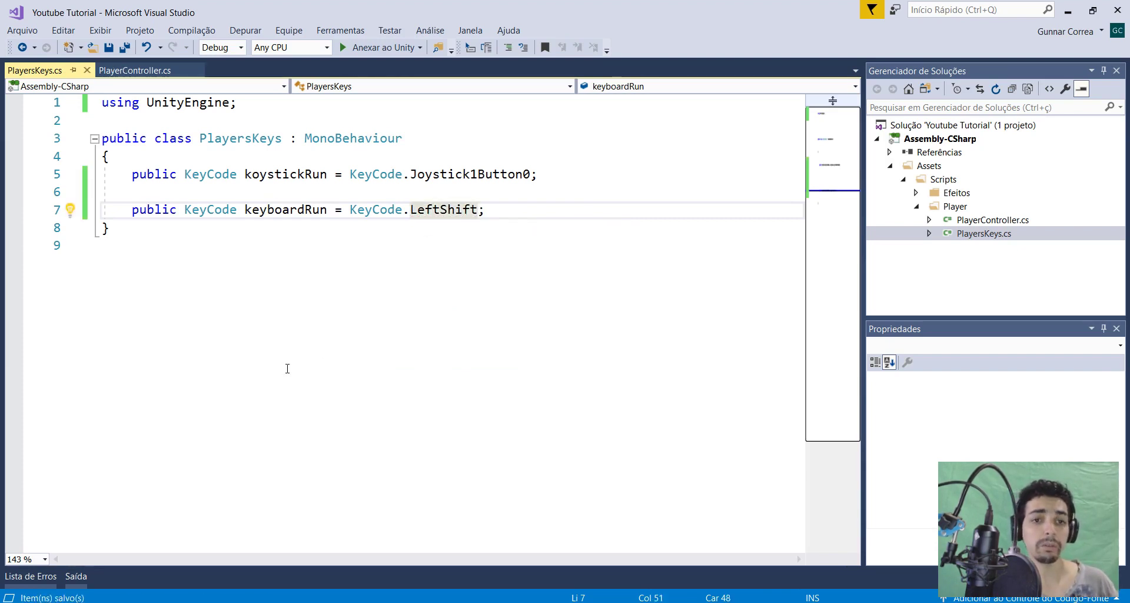
Correct the misspelled field name to joystickRun and save PlayersKeys
{"action": "left_click_drag", "start_coordinate": [245, 174], "coordinate": [253, 174]}
{"action": "type", "text": "j"}
{"action": "key", "text": "ctrl+s"}
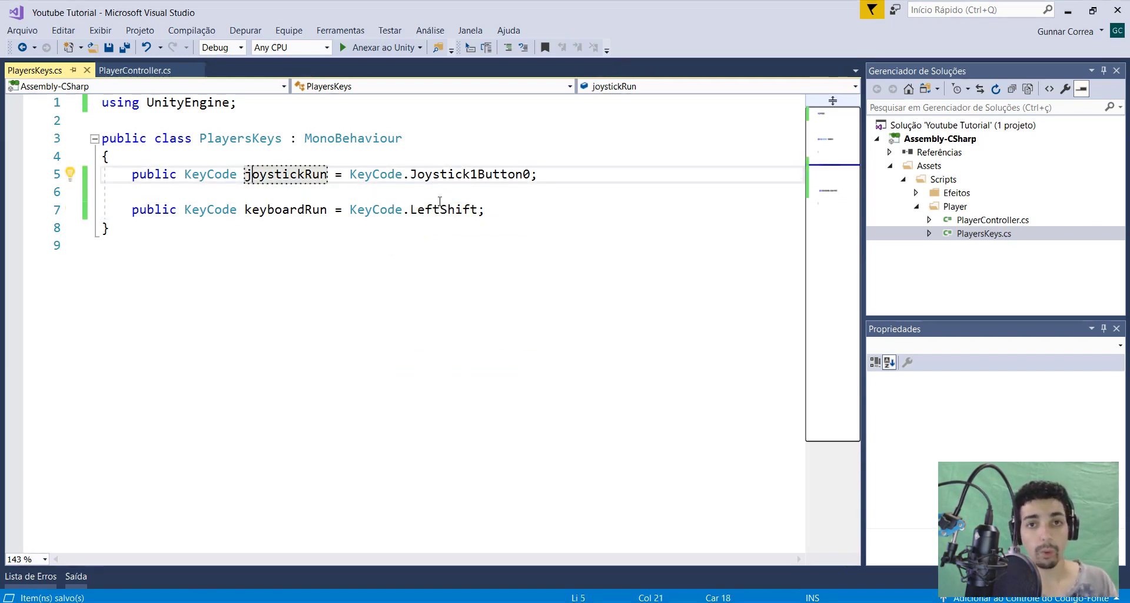
{"action": "left_click", "coordinate": [161, 72]}
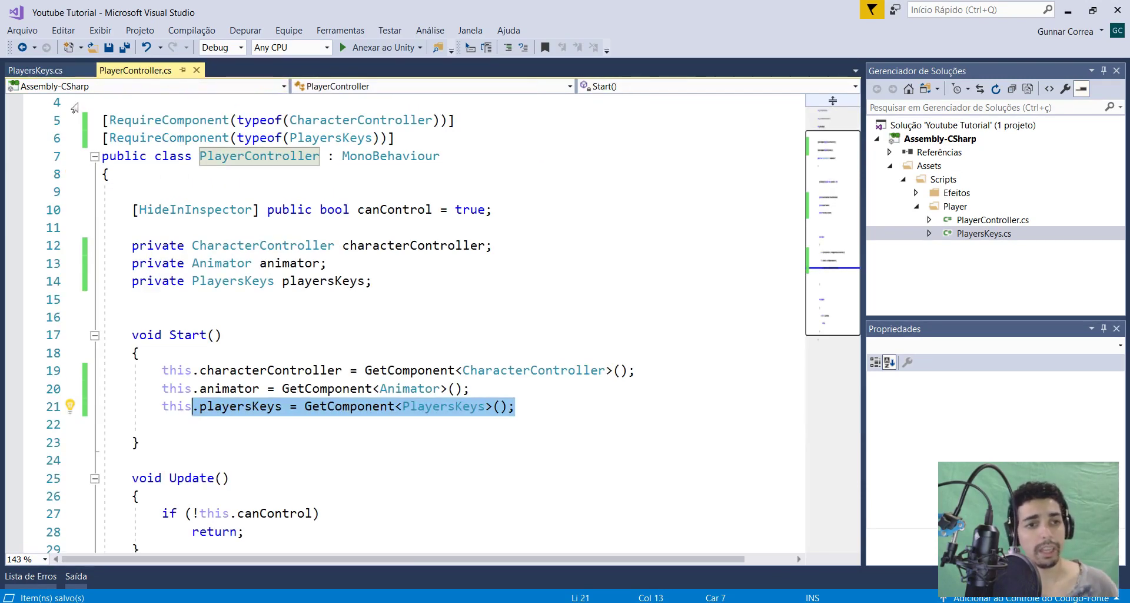
Add 'private float vertical;' and 'private float horizontal;' below the component fields and save
{"action": "left_click", "coordinate": [327, 263]}
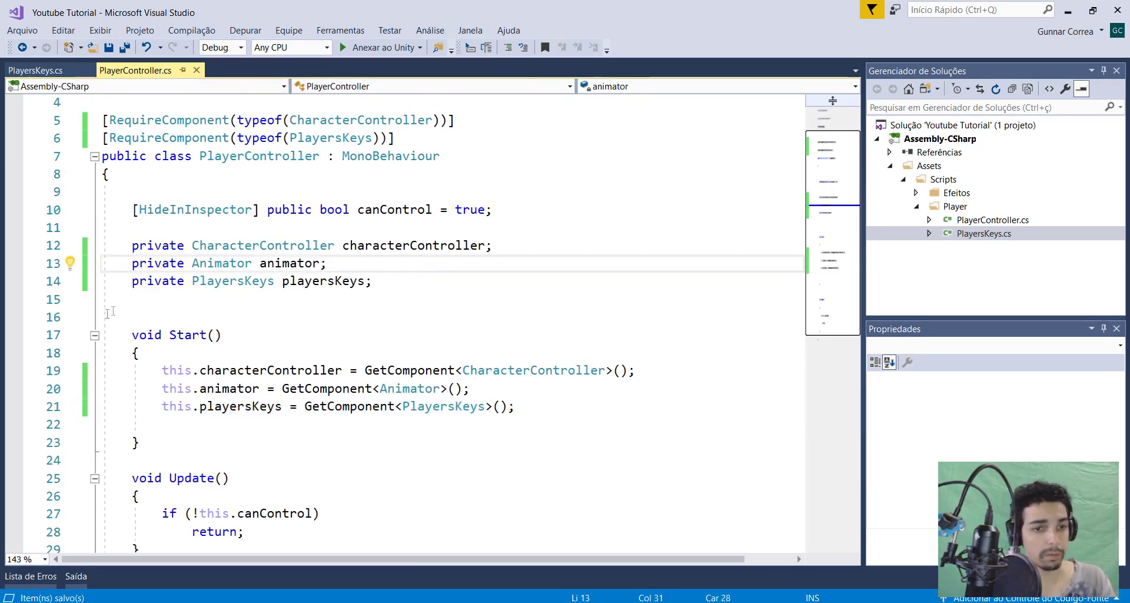
{"action": "left_click", "coordinate": [94, 334]}
{"action": "scroll", "coordinate": [274, 333], "scroll_direction": "down", "scroll_amount": 3}
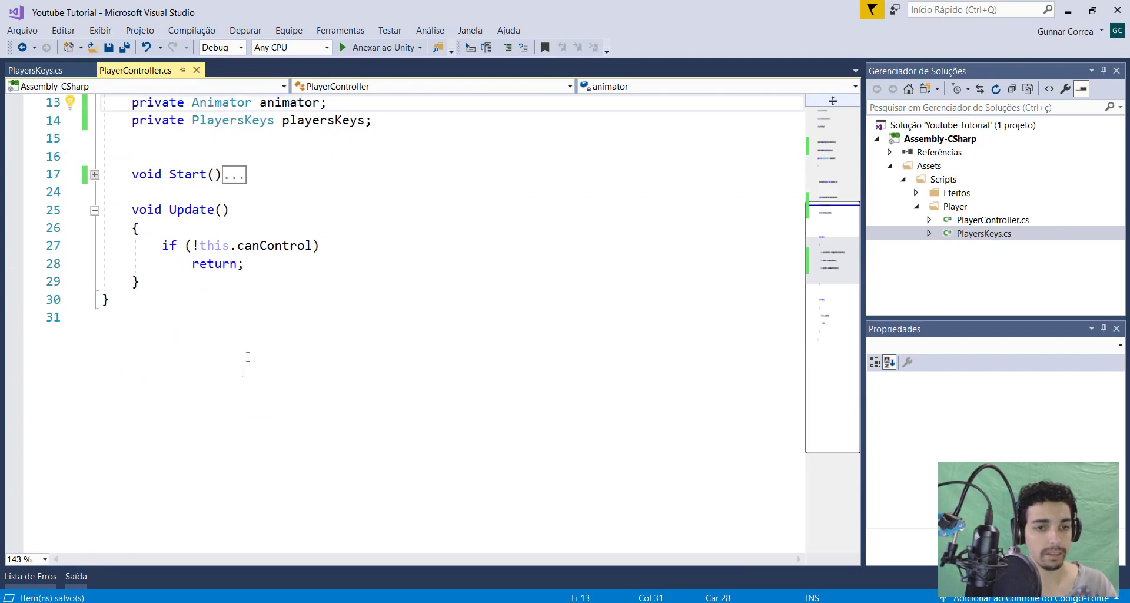
{"action": "scroll", "coordinate": [248, 226], "scroll_direction": "up", "scroll_amount": 3}
{"action": "left_click", "coordinate": [189, 301]}
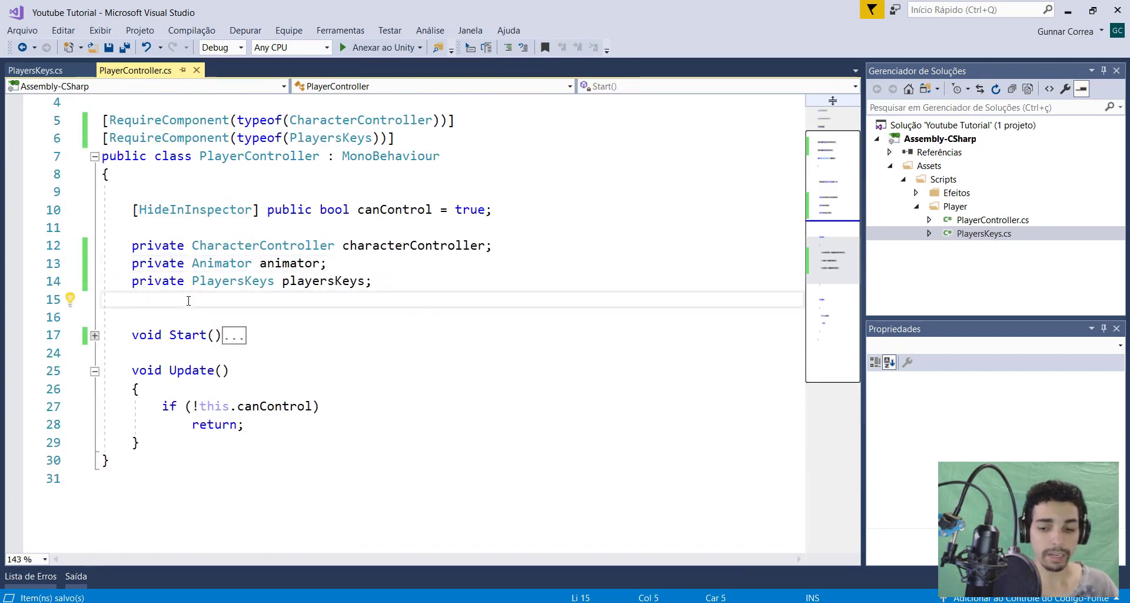
{"action": "key", "text": "Return"}
{"action": "type", "text": "private "}
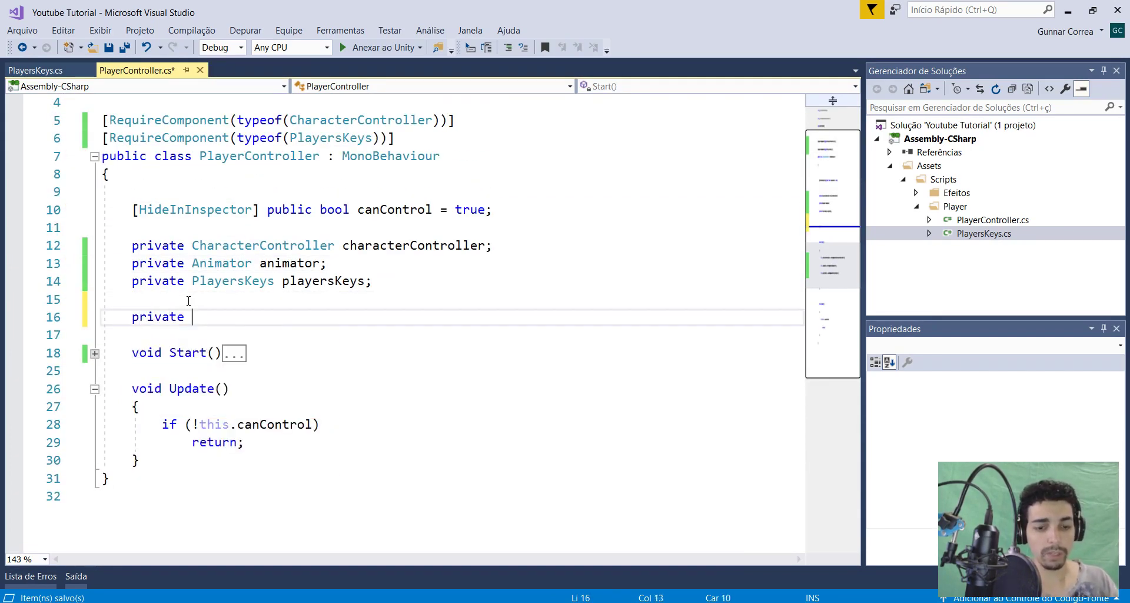
{"action": "type", "text": "float"}
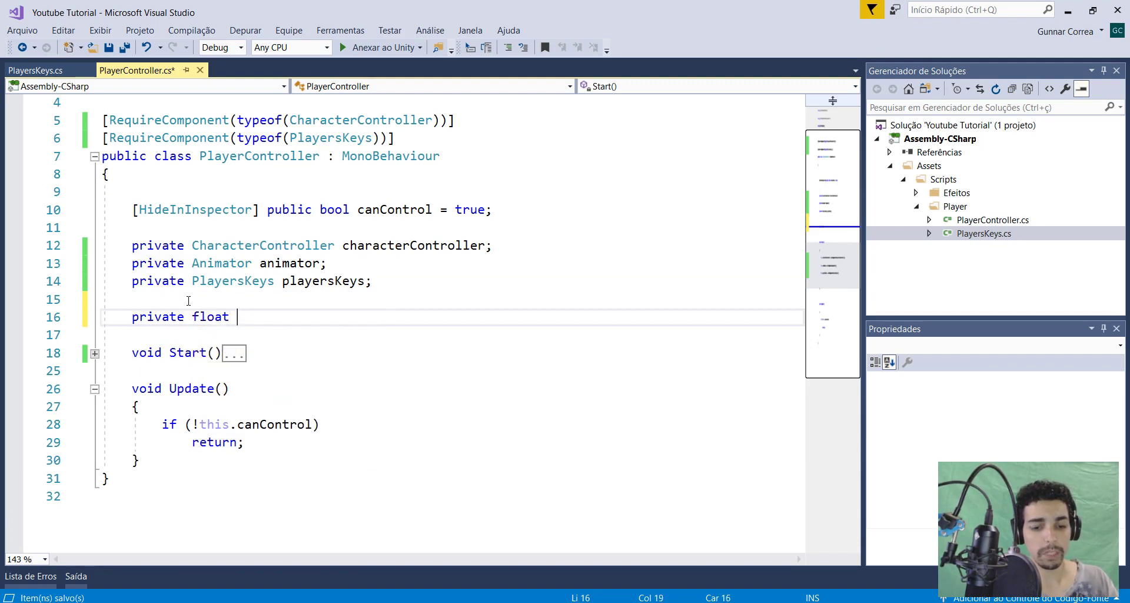
{"action": "type", "text": " vertical;"}
{"action": "key", "text": "Return"}
{"action": "type", "text": "private float horixontaç"}
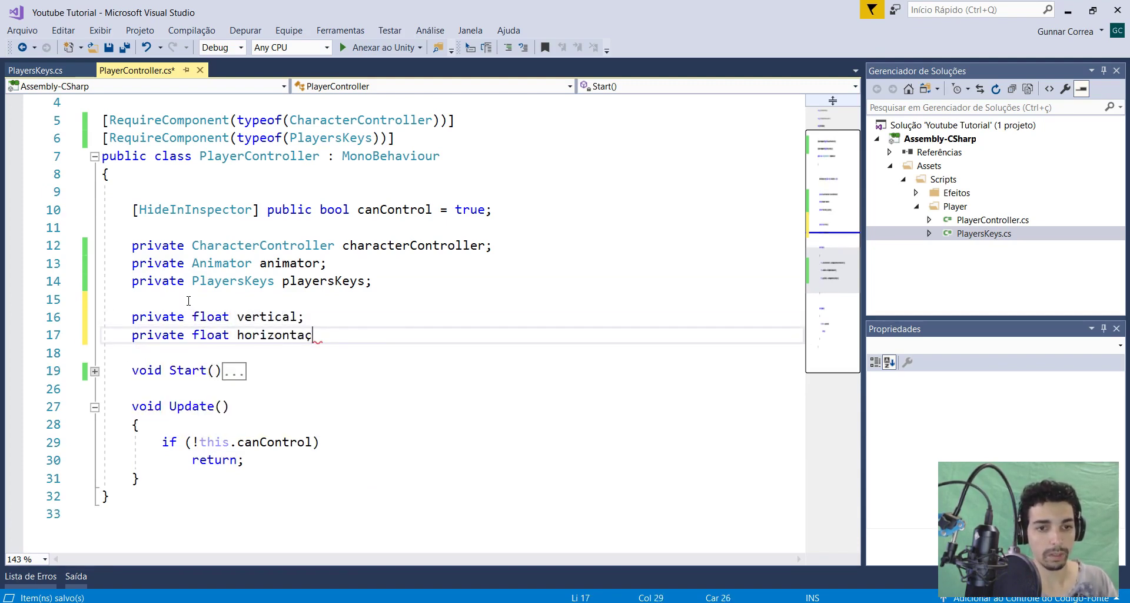
{"action": "key", "text": "BackSpace"}
{"action": "type", "text": "l;"}
{"action": "key", "text": "ctrl+s"}
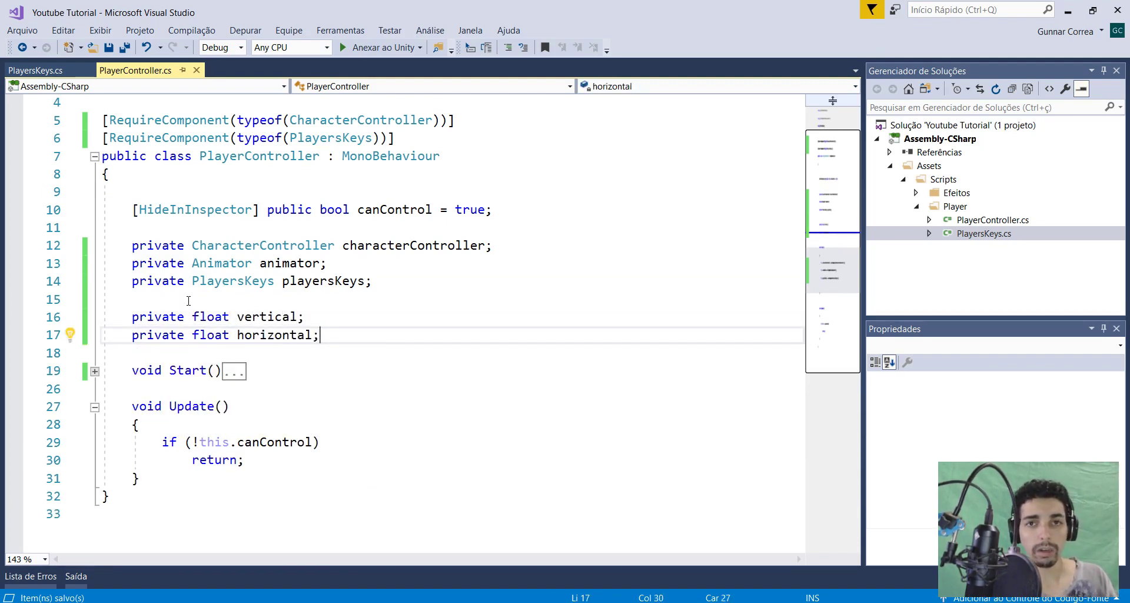
Make room below Update for a new method
{"action": "scroll", "coordinate": [75, 440], "scroll_direction": "down", "scroll_amount": 1}
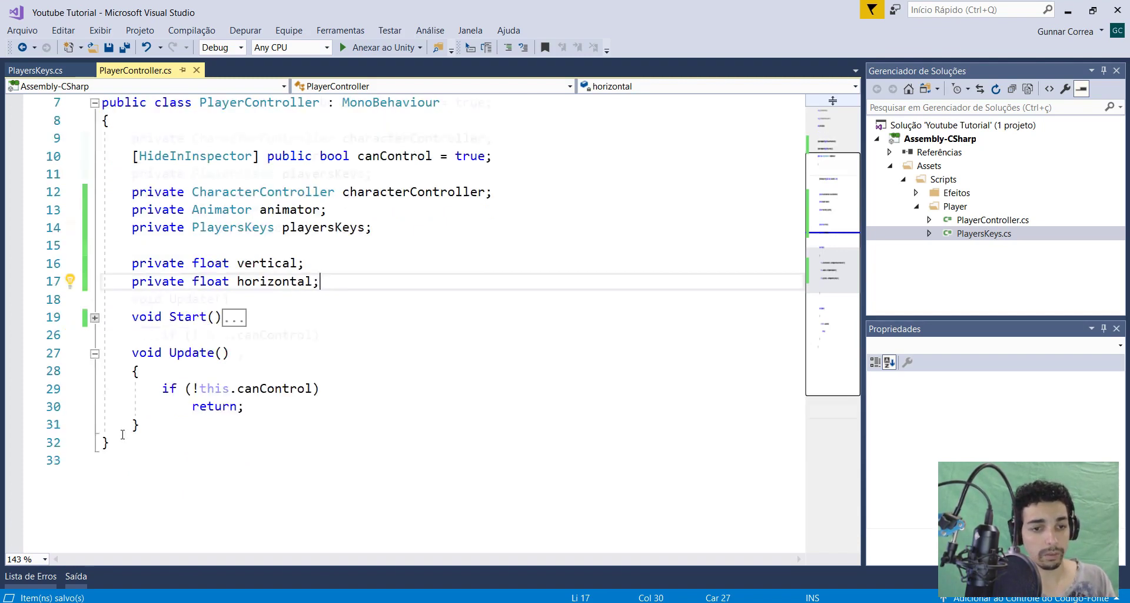
{"action": "scroll", "coordinate": [74, 440], "scroll_direction": "down", "scroll_amount": 1}
{"action": "left_click", "coordinate": [167, 374]}
{"action": "key", "text": "Return"}
{"action": "key", "text": "Return"}
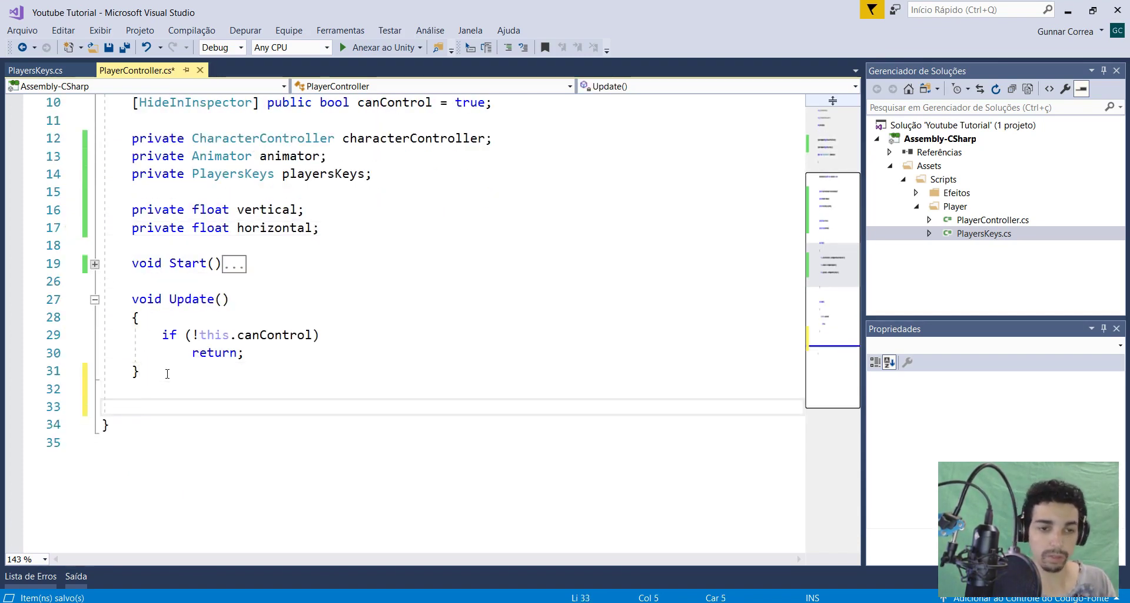
Create an empty private void Animations() method below Update
{"action": "type", "text": "private "}
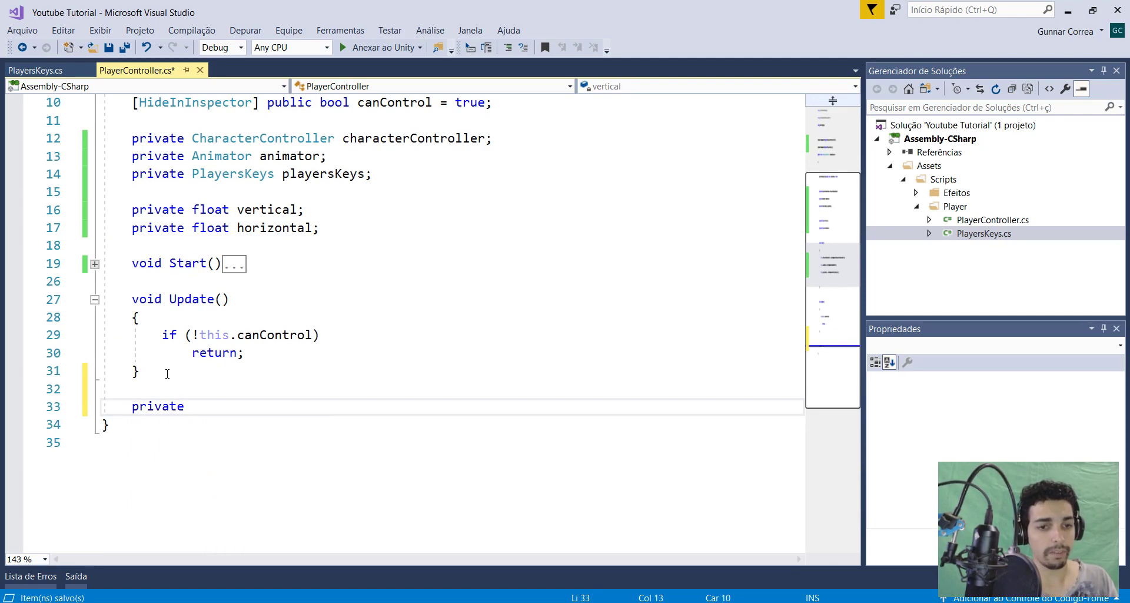
{"action": "type", "text": "vod"}
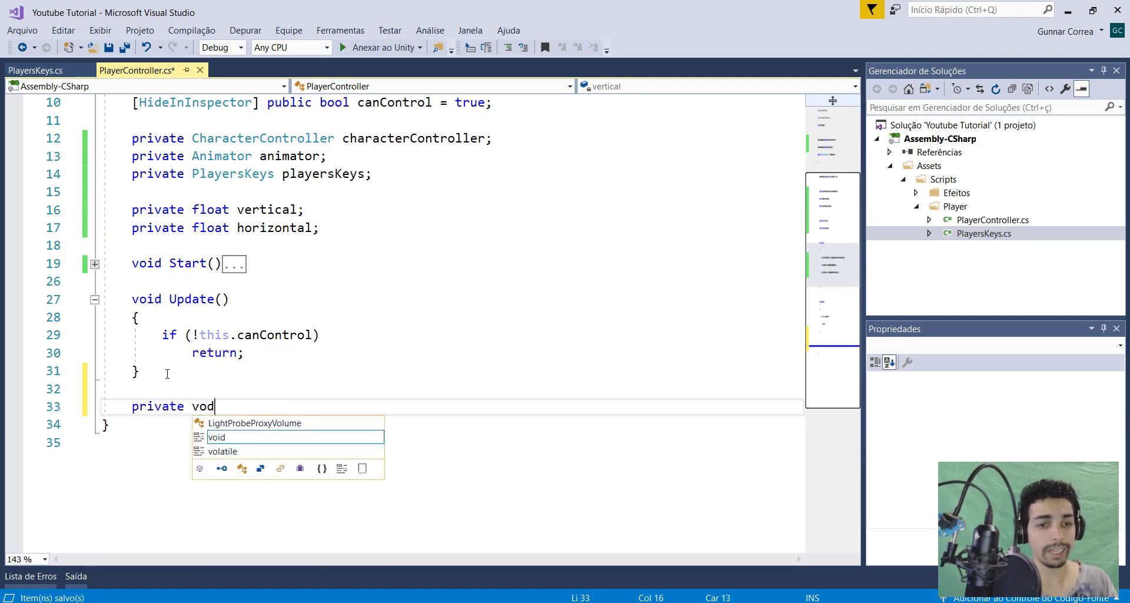
{"action": "key", "text": "Tab"}
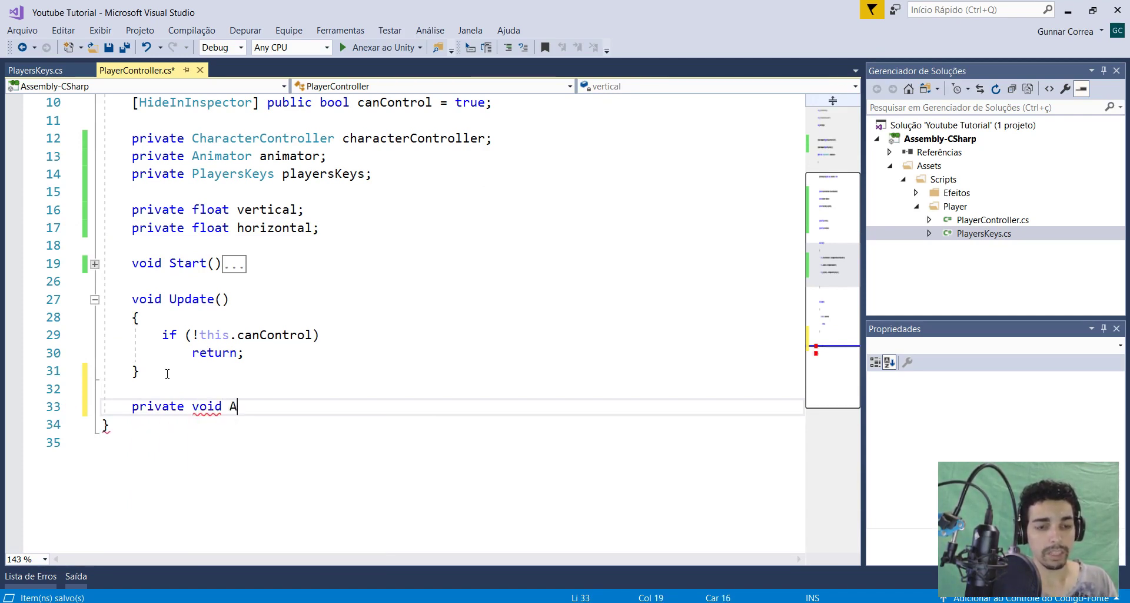
{"action": "type", "text": "nimations"}
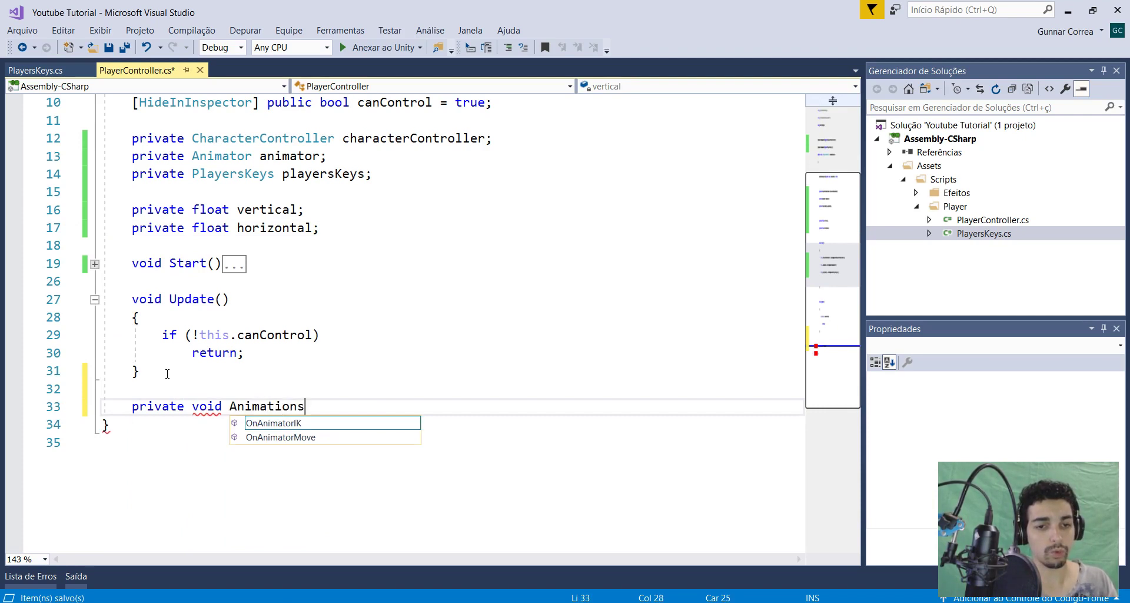
{"action": "type", "text": "() {"}
{"action": "key", "text": "Return"}
{"action": "key", "text": "Return"}
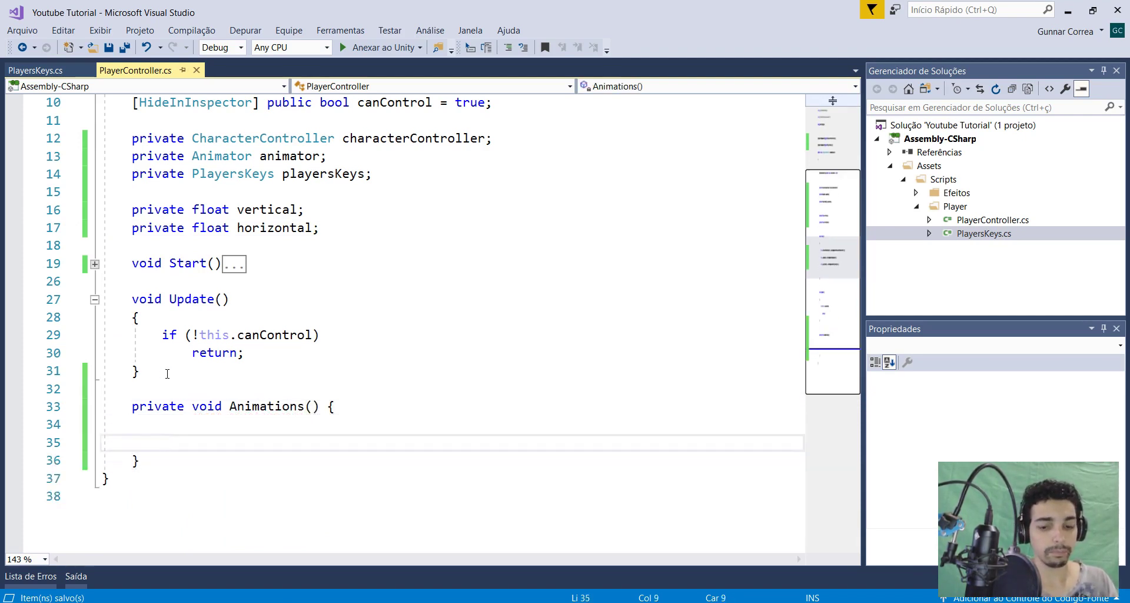
{"action": "key", "text": "shift+Up"}
{"action": "key", "text": "BackSpace"}
Add a this.animator.SetFloat(); call inside Animations and check the Vertical parameter in Unity
{"action": "type", "text": "this.animator"}
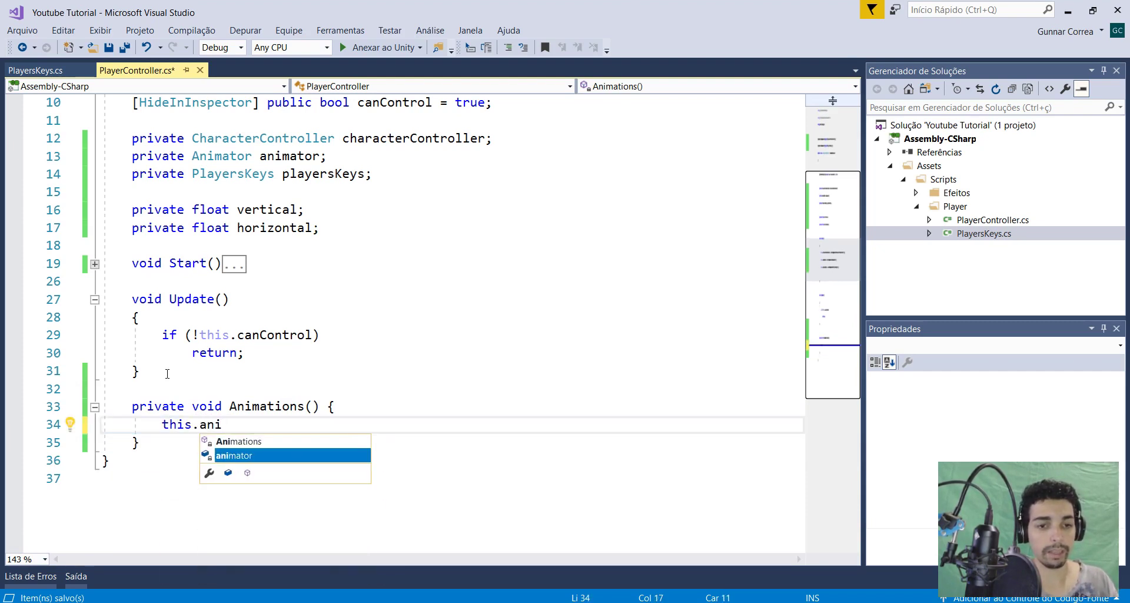
{"action": "key", "text": "Tab"}
{"action": "type", "text": ".setflo"}
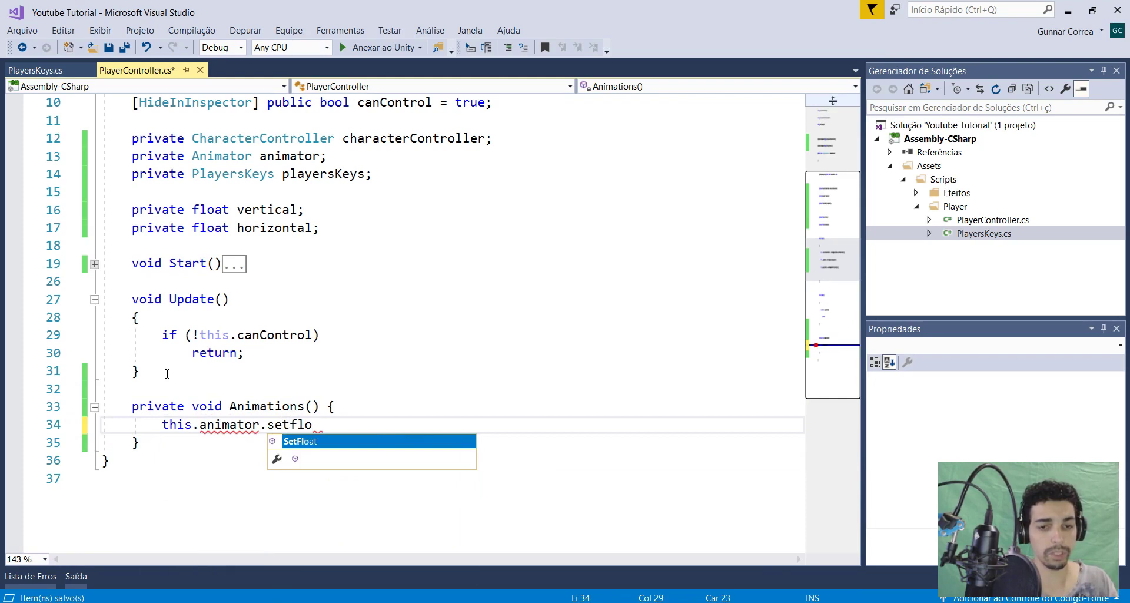
{"action": "key", "text": "Tab"}
{"action": "type", "text": "()"}
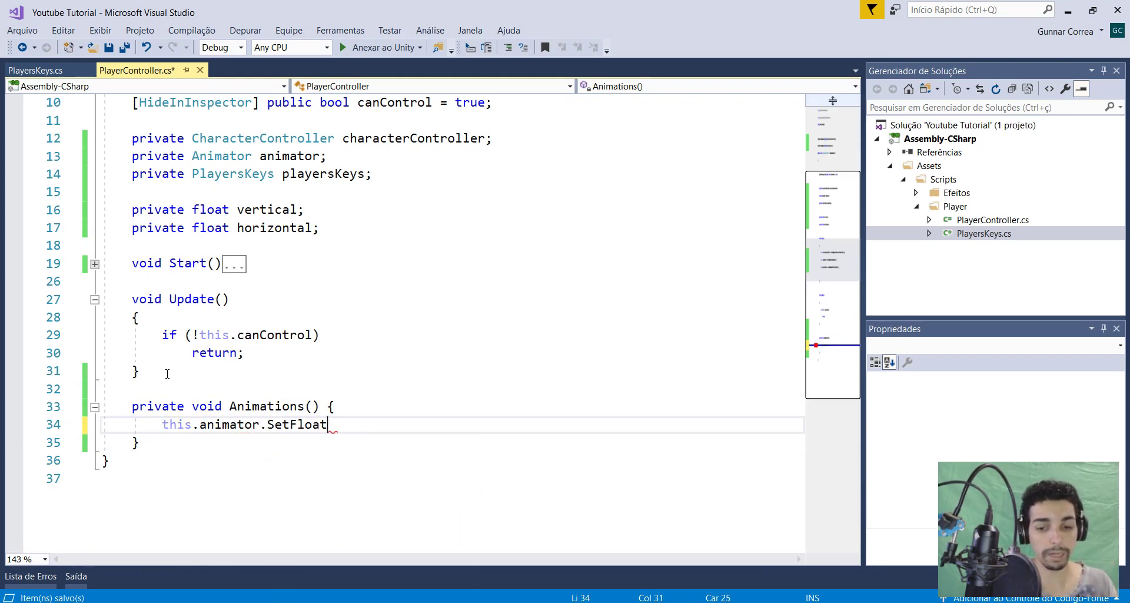
{"action": "type", "text": ");"}
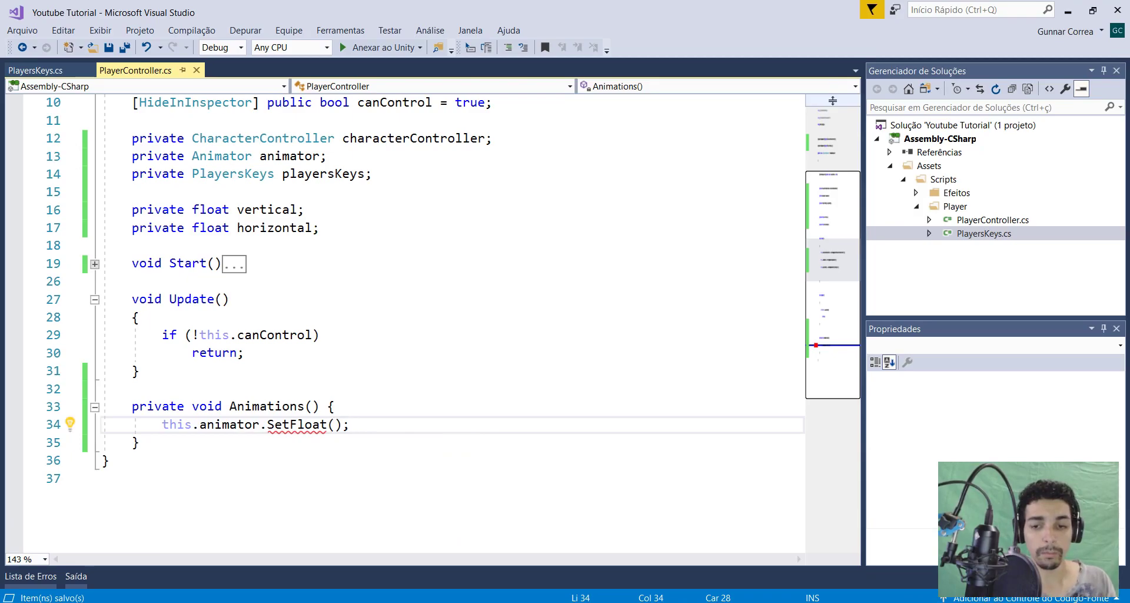
{"action": "key", "text": "alt+Tab"}
{"action": "left_click", "coordinate": [88, 106]}
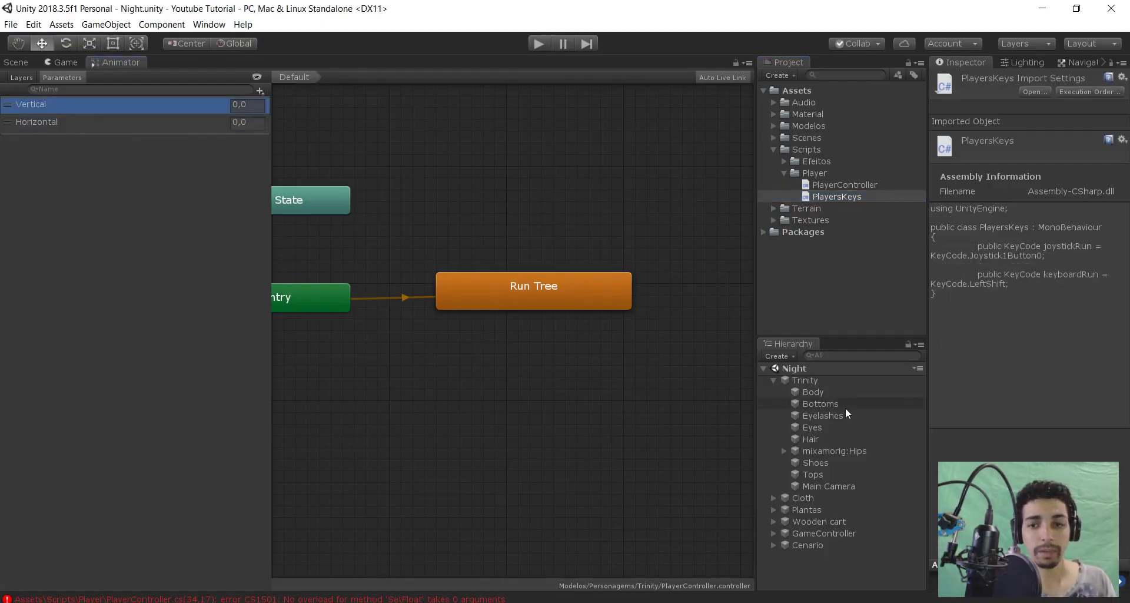
Select Trinity, inspect its Animator component, and select the PlayerController animator controller asset
{"action": "left_click", "coordinate": [806, 380]}
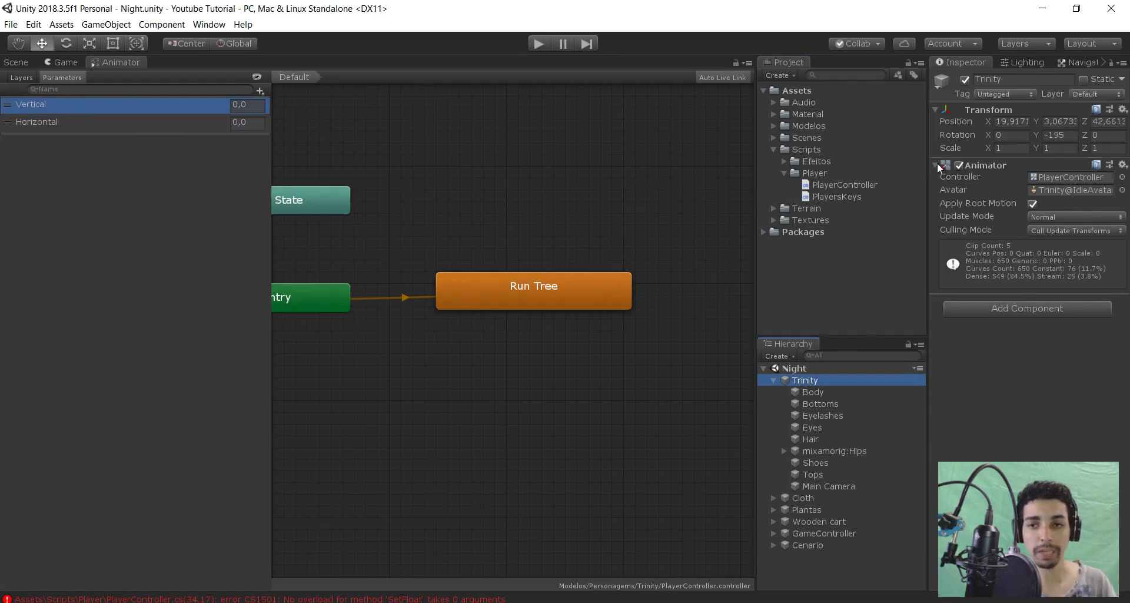
{"action": "left_click", "coordinate": [936, 166]}
{"action": "left_click", "coordinate": [934, 166]}
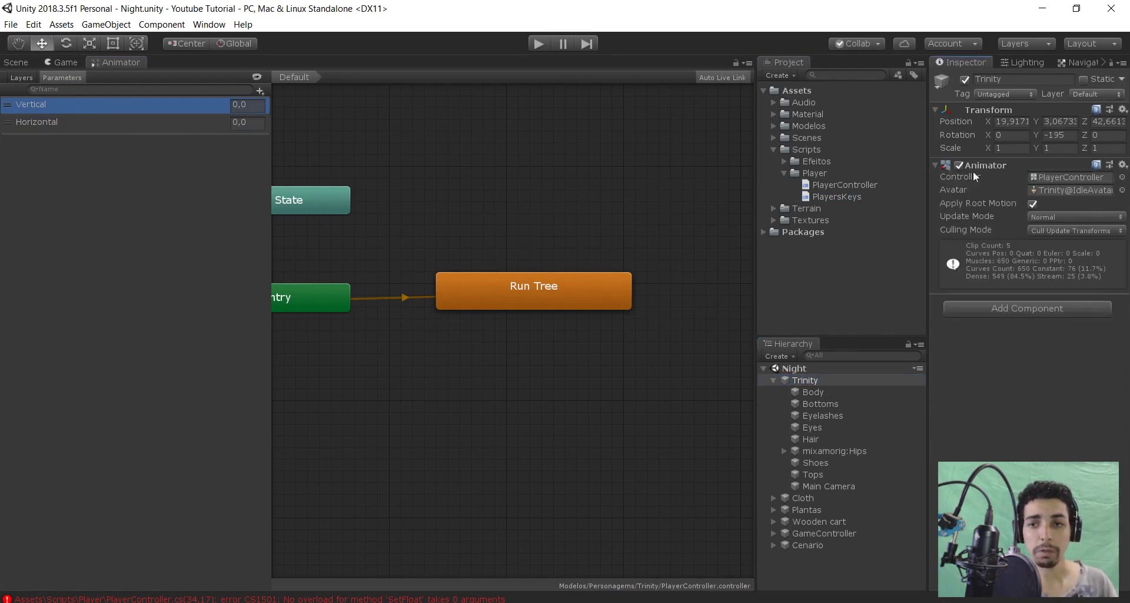
{"action": "left_click", "coordinate": [1044, 176]}
{"action": "left_click", "coordinate": [853, 220]}
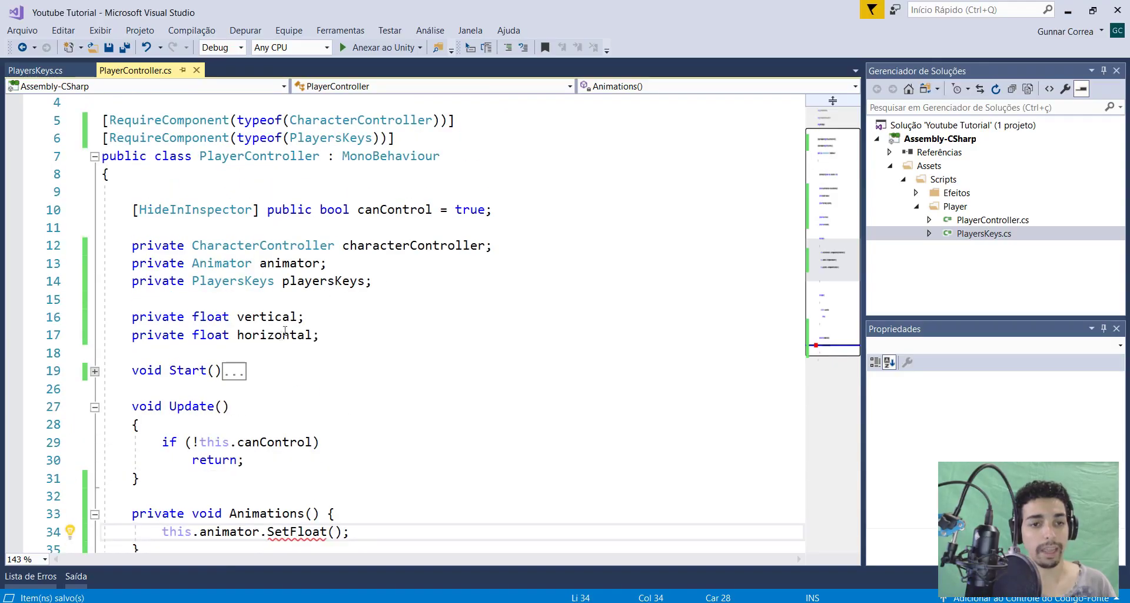
Make the call SetFloat("Vertical", vertical) and duplicate the line
{"action": "double_click", "coordinate": [222, 263]}
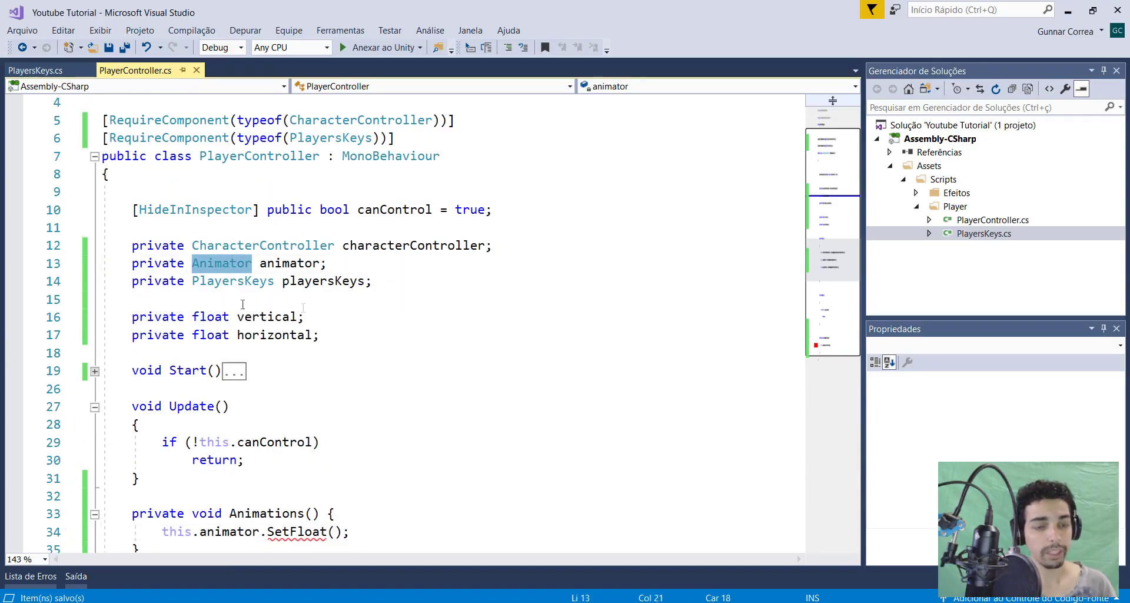
{"action": "scroll", "coordinate": [302, 383], "scroll_direction": "down", "scroll_amount": 3}
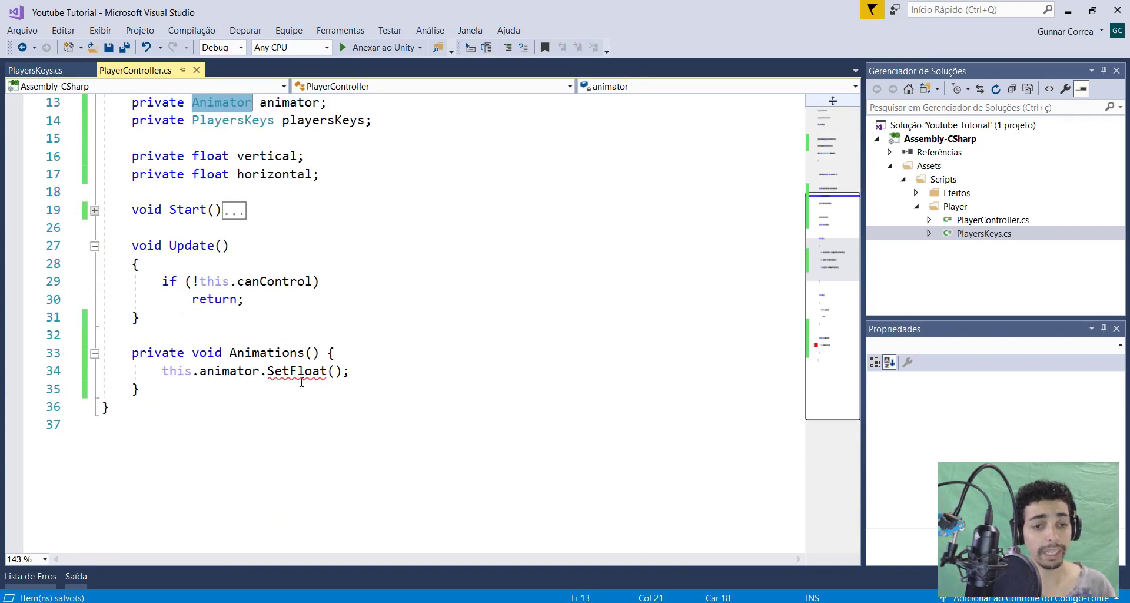
{"action": "left_click", "coordinate": [338, 371]}
{"action": "type", "text": "\""}
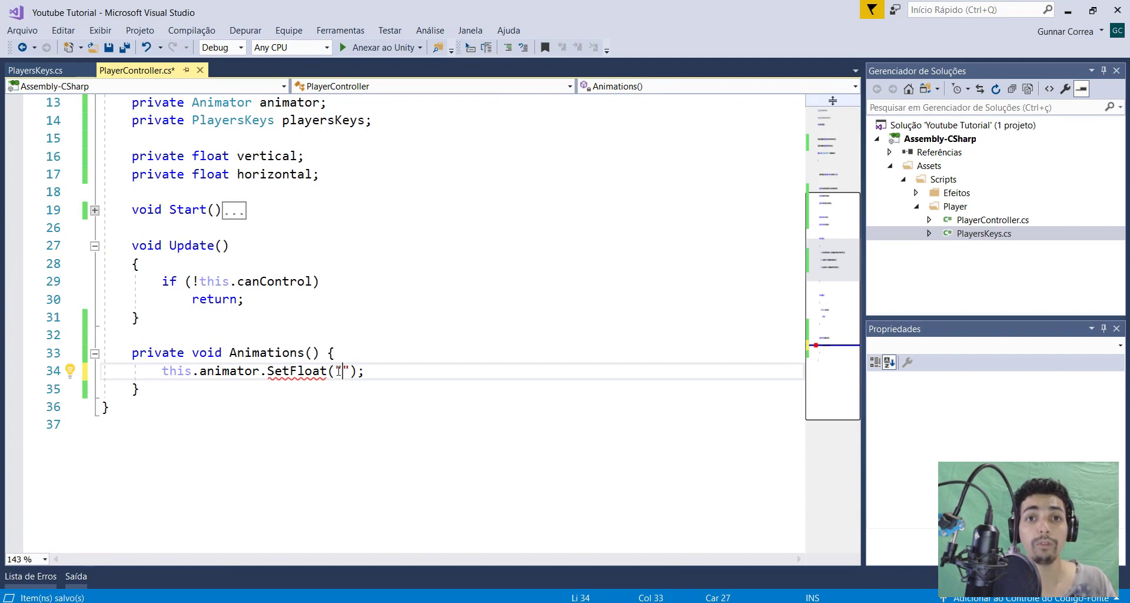
{"action": "type", "text": "Vertical\", "}
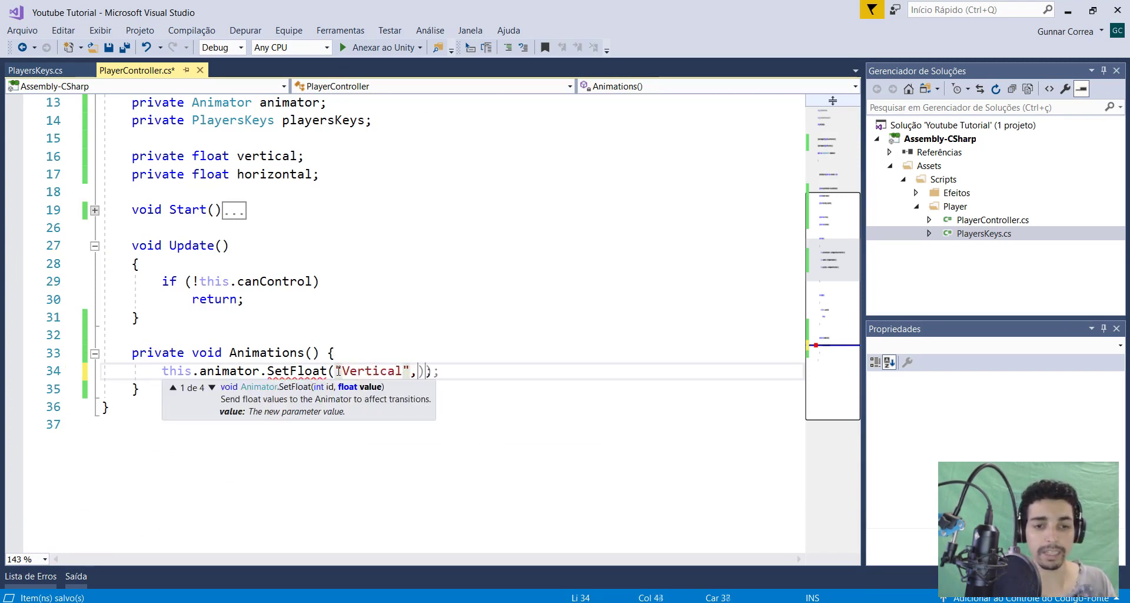
{"action": "type", "text": "ver"}
{"action": "key", "text": "Tab"}
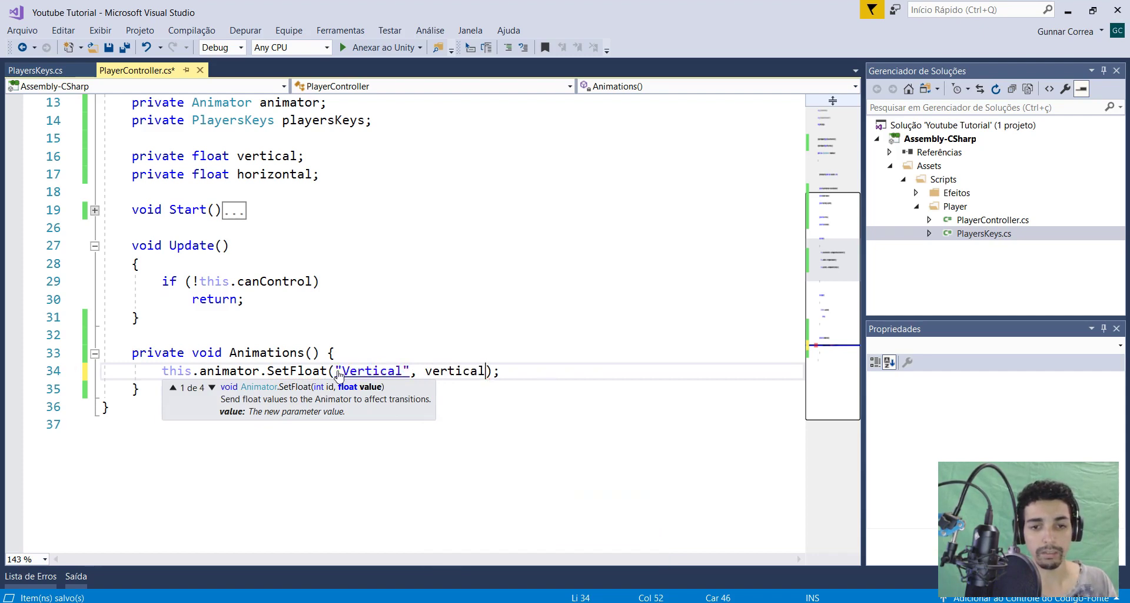
{"action": "key", "text": "ctrl+d"}
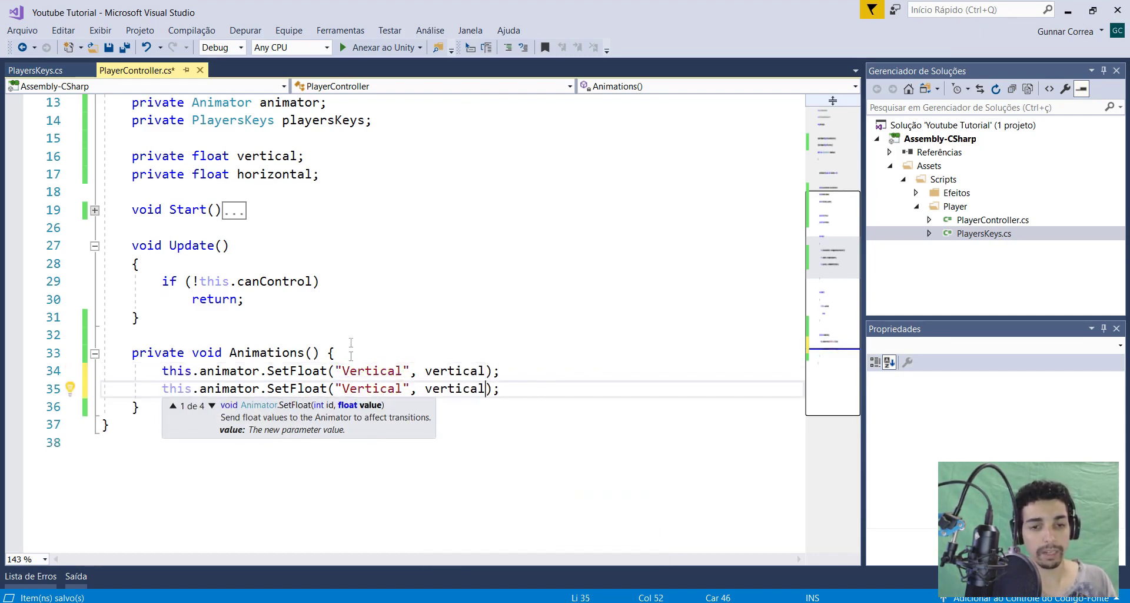
Change the copy to SetFloat("Horizontal", horizontal) and save the script
{"action": "double_click", "coordinate": [364, 390]}
{"action": "type", "text": "Horizontal"}
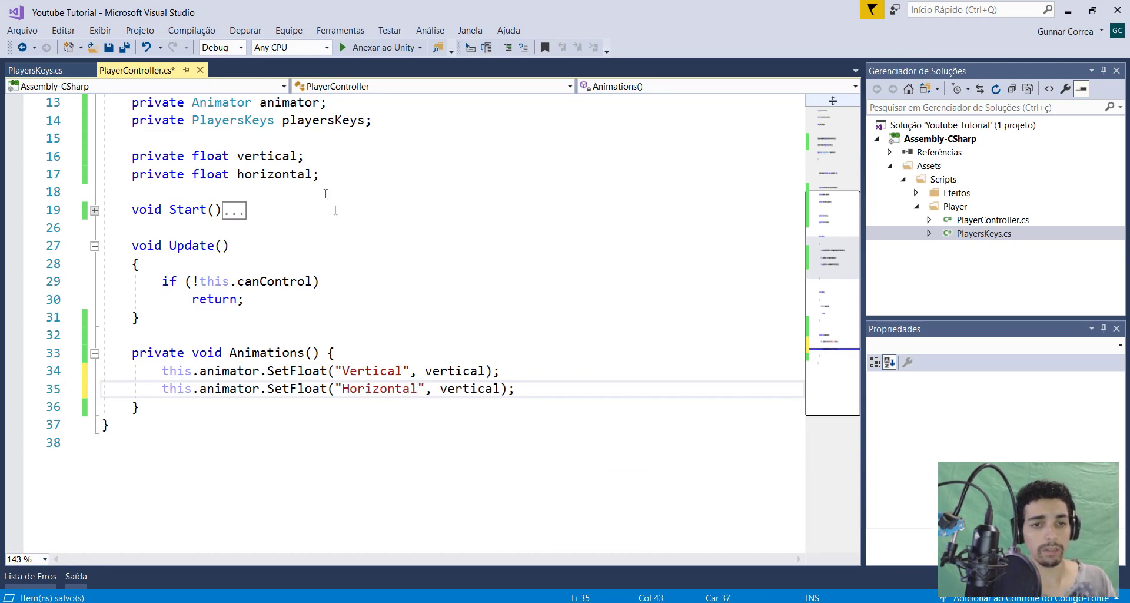
{"action": "double_click", "coordinate": [275, 175]}
{"action": "key", "text": "ctrl+c"}
{"action": "double_click", "coordinate": [465, 388]}
{"action": "key", "text": "ctrl+v"}
{"action": "key", "text": "ctrl+s"}
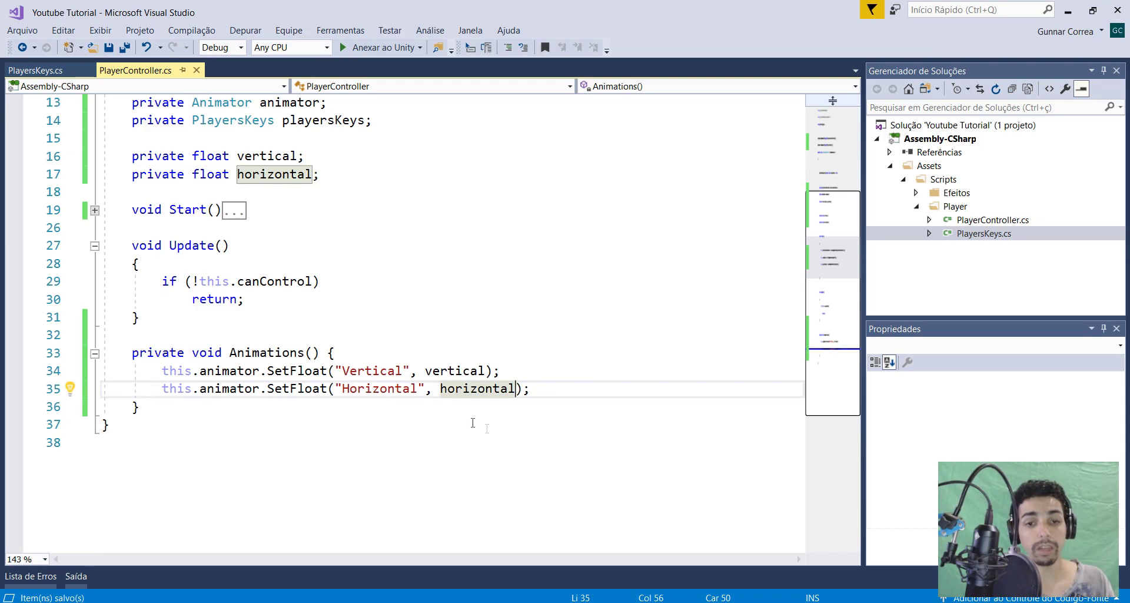
{"action": "double_click", "coordinate": [475, 394]}
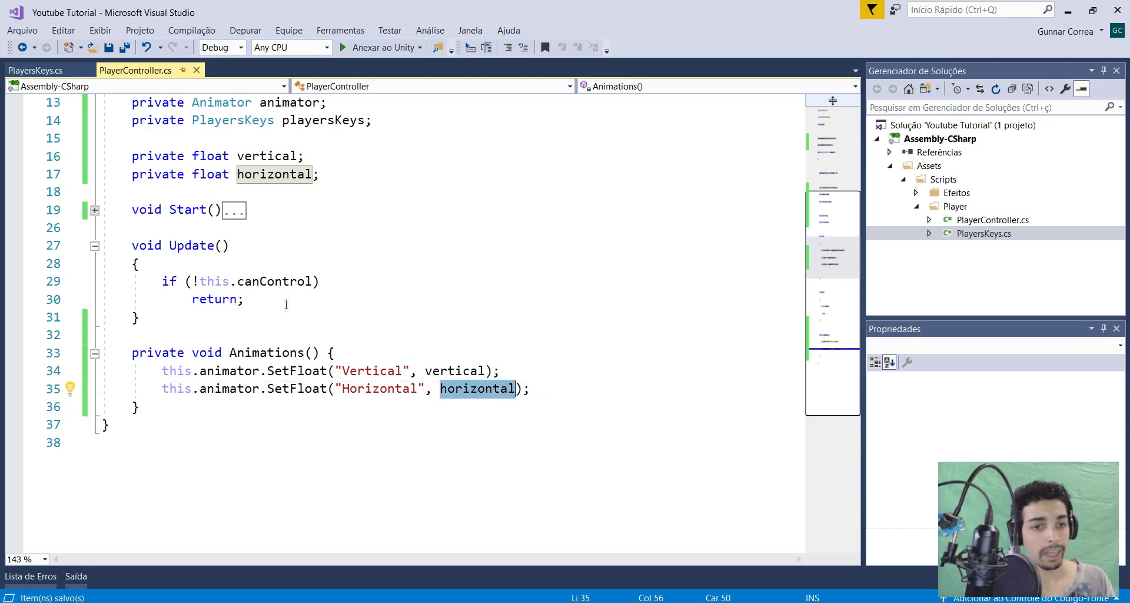
Insert new lines in Update after the return guard
{"action": "left_click", "coordinate": [276, 289]}
{"action": "key", "text": "Down"}
{"action": "key", "text": "Return"}
{"action": "key", "text": "Return"}
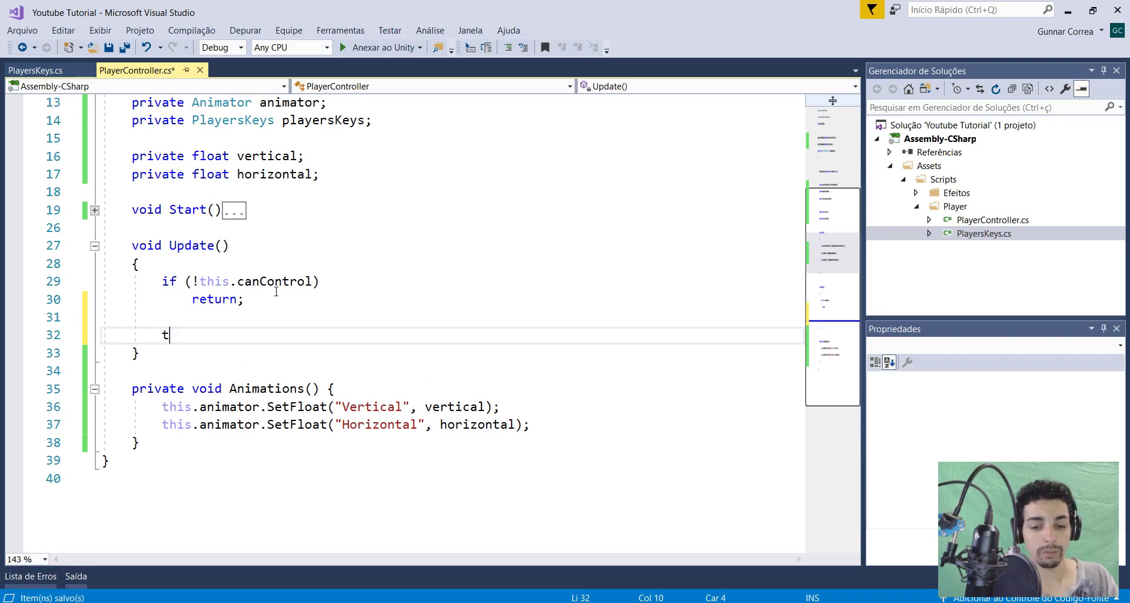
Call Animations(); from Update, save, and leave blank lines above the call
{"action": "type", "text": "hu."}
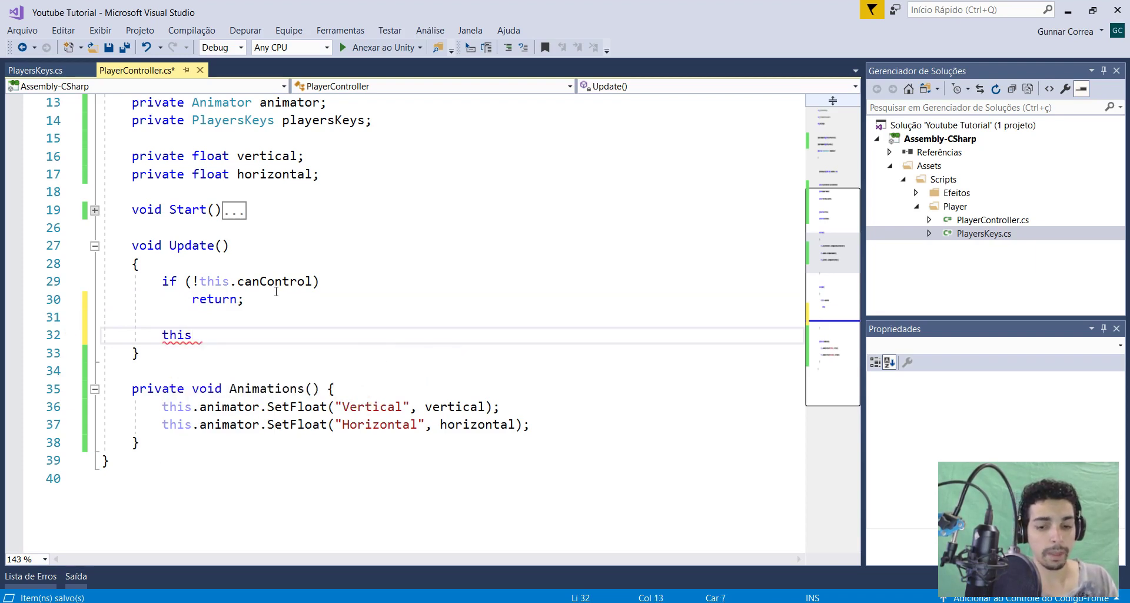
{"action": "type", "text": "Ani"}
{"action": "key", "text": "Tab"}
{"action": "type", "text": ";"}
{"action": "key", "text": "ctrl+s"}
{"action": "key", "text": "ctrl+Return"}
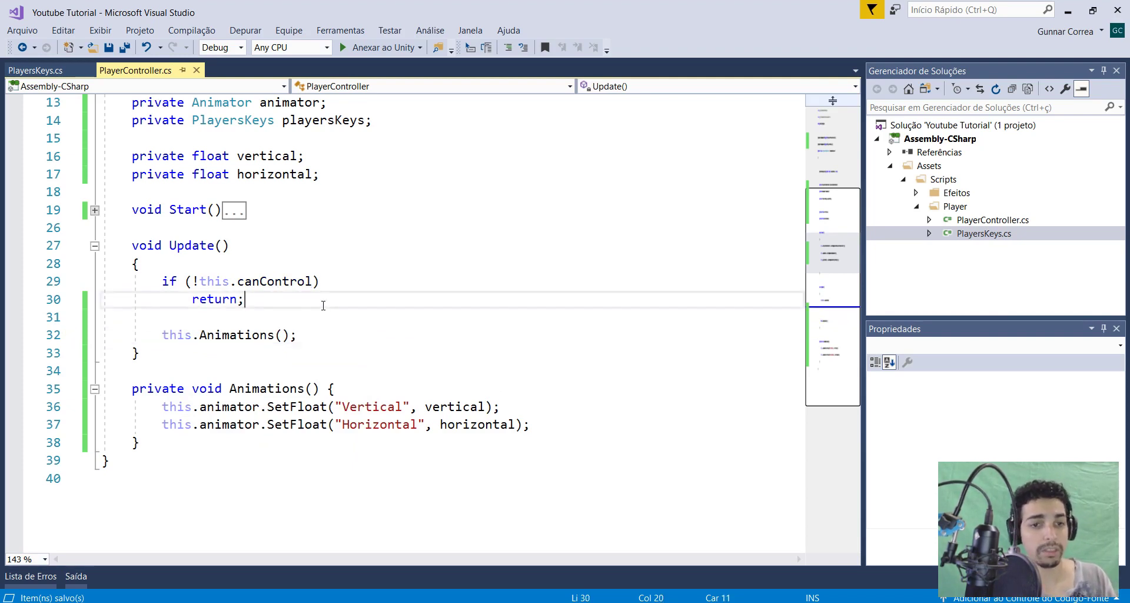
{"action": "key", "text": "ctrl+Return"}
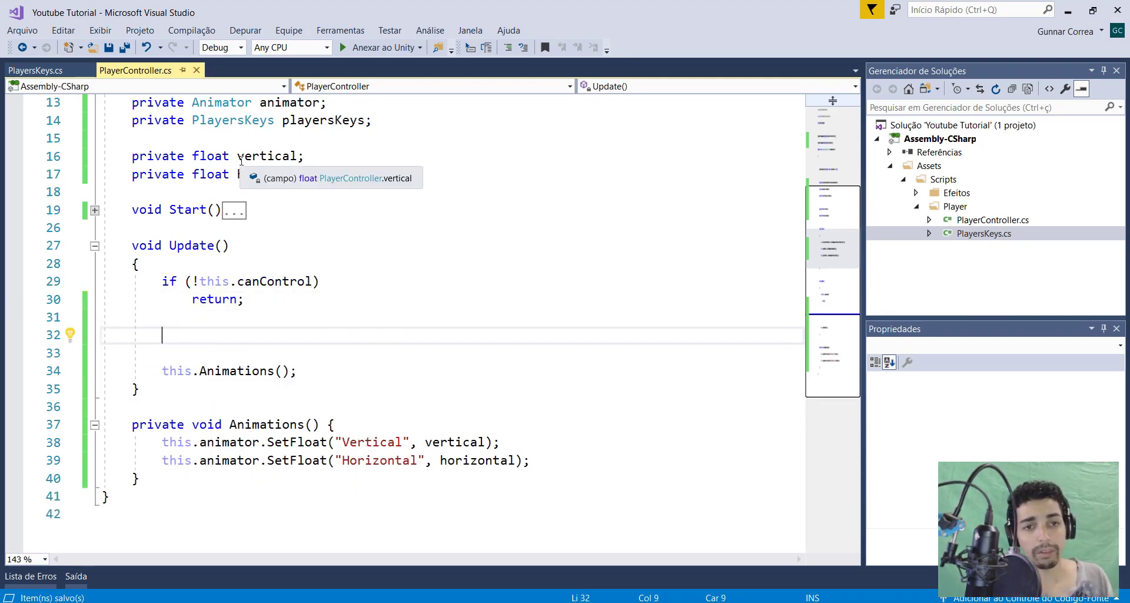
Assign this.vertical = Input.GetAxis("Vertical"); above the Animations call and save
{"action": "type", "text": "this"}
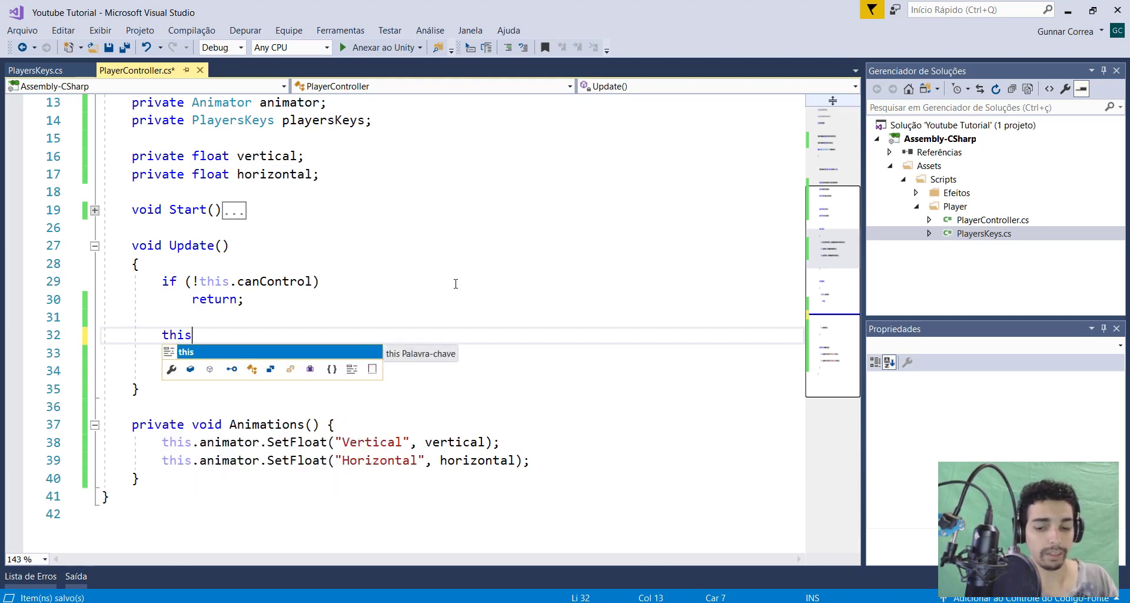
{"action": "type", "text": ".vert"}
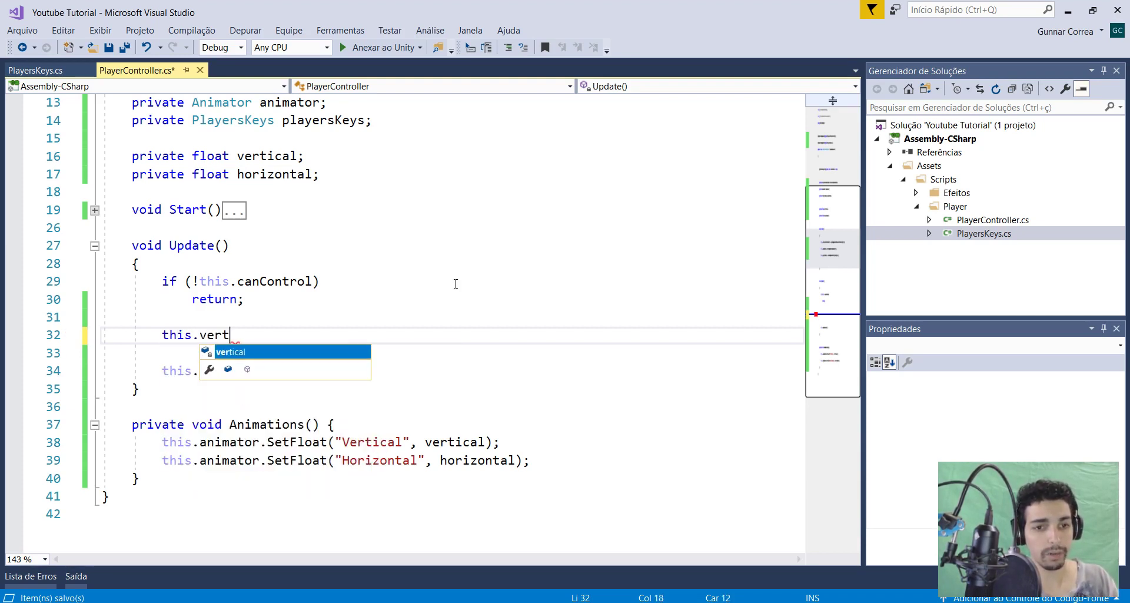
{"action": "key", "text": "Tab"}
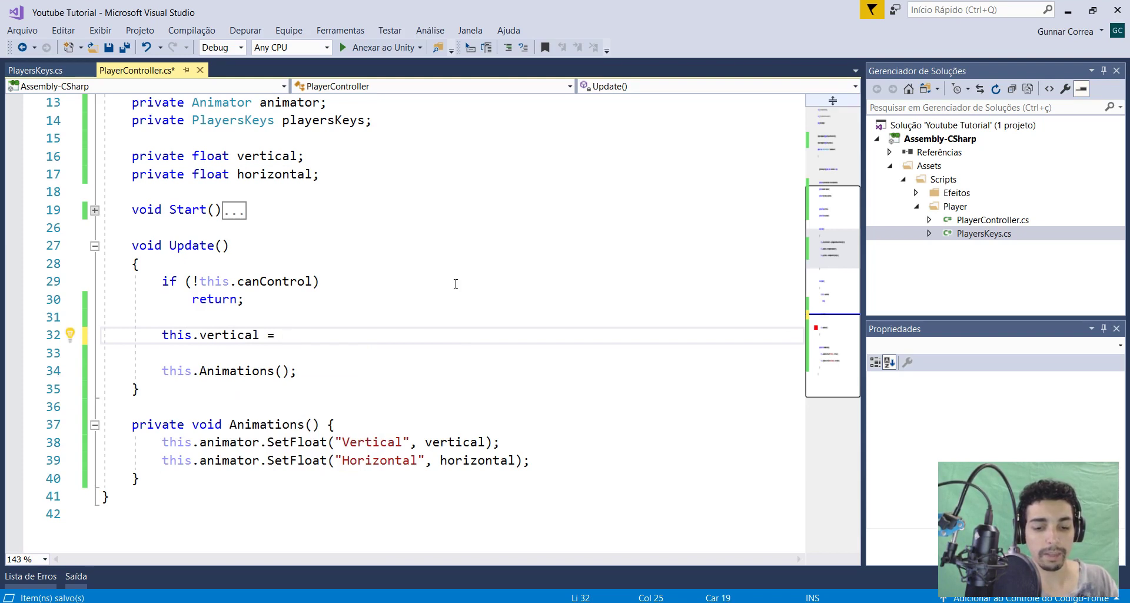
{"action": "type", "text": "nput.Get"}
{"action": "key", "text": "Tab"}
{"action": "type", "text": "();"}
{"action": "key", "text": "Left"}
{"action": "key", "text": "Left"}
{"action": "type", "text": "\"V"}
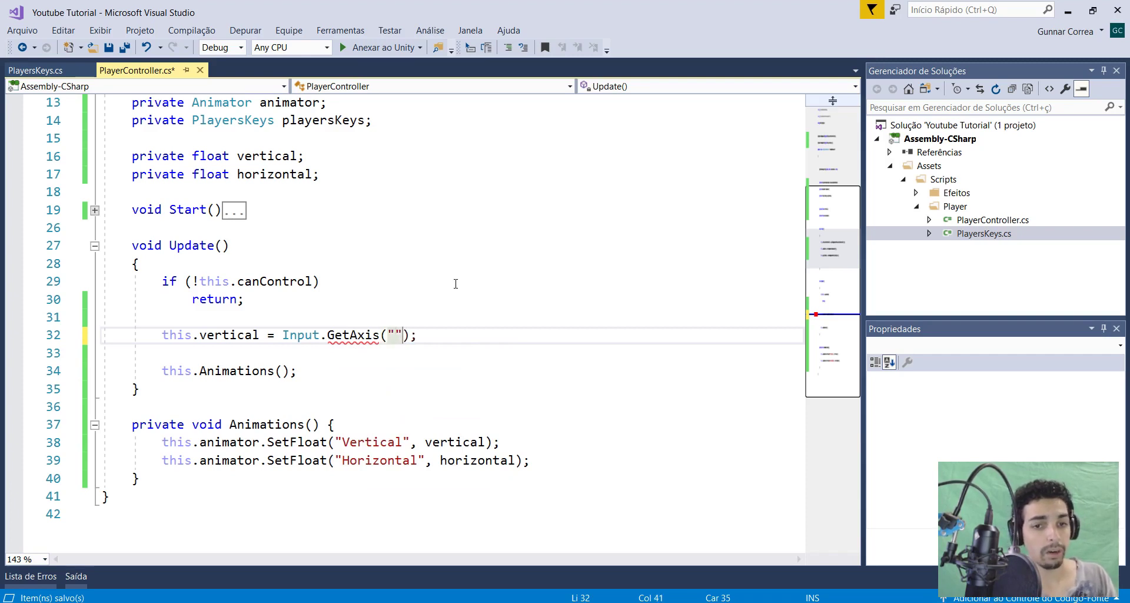
{"action": "type", "text": "ertical"}
{"action": "key", "text": "ctrl+s"}
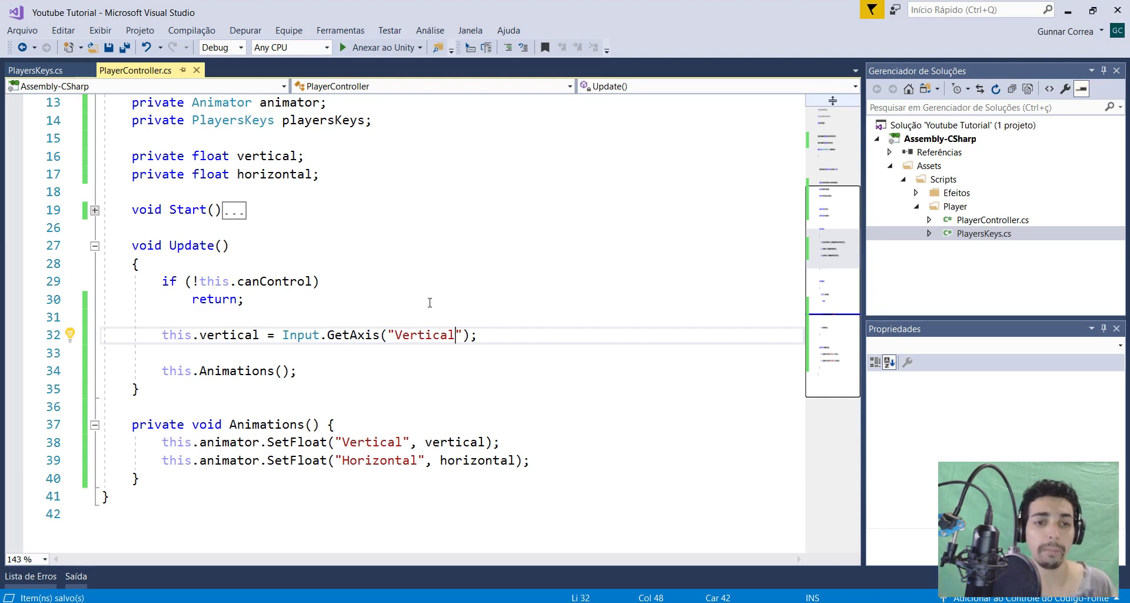
Duplicate it as this.horizontal = Input.GetAxis("Horizontal"); and save
{"action": "key", "text": "ctrl+d"}
{"action": "double_click", "coordinate": [218, 353]}
{"action": "type", "text": "horizontal"}
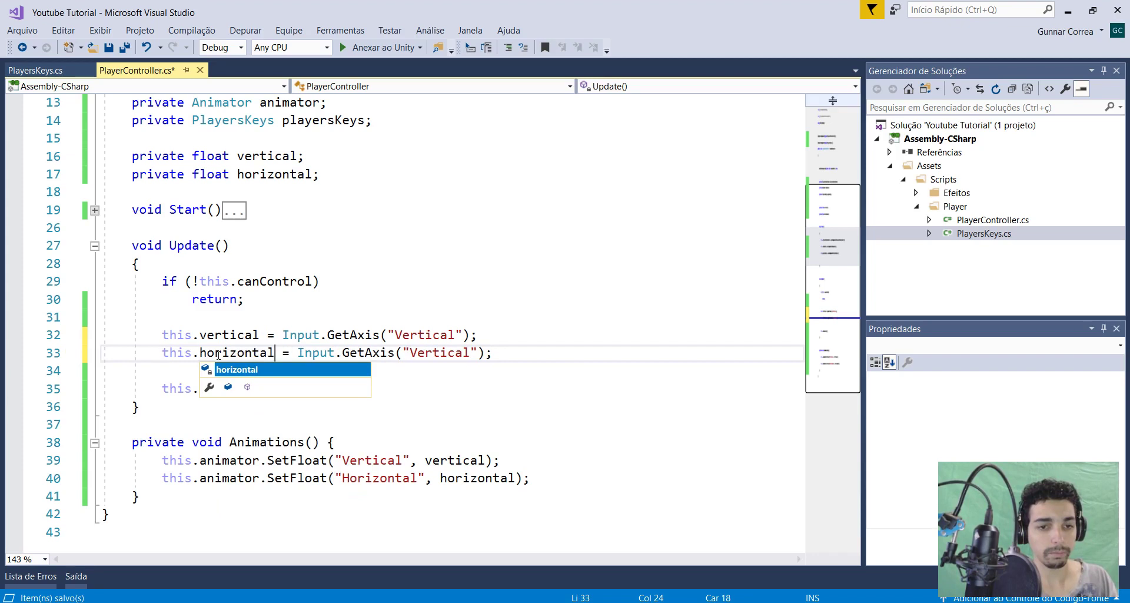
{"action": "key", "text": "ctrl+s"}
{"action": "double_click", "coordinate": [424, 336]}
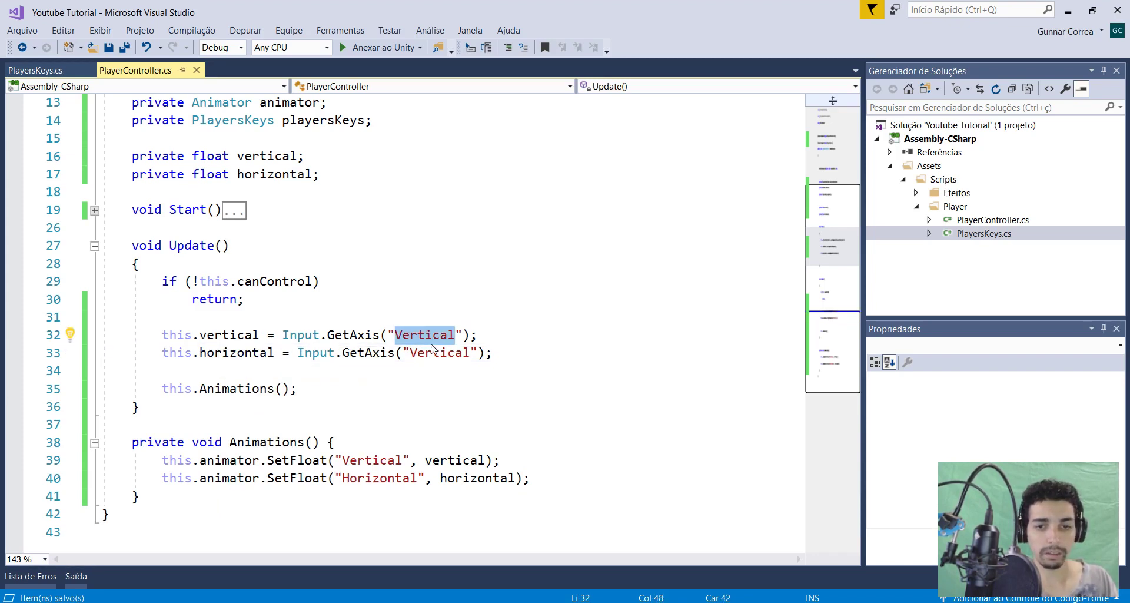
{"action": "double_click", "coordinate": [437, 353]}
{"action": "type", "text": "Horizontal"}
{"action": "key", "text": "ctrl+s"}
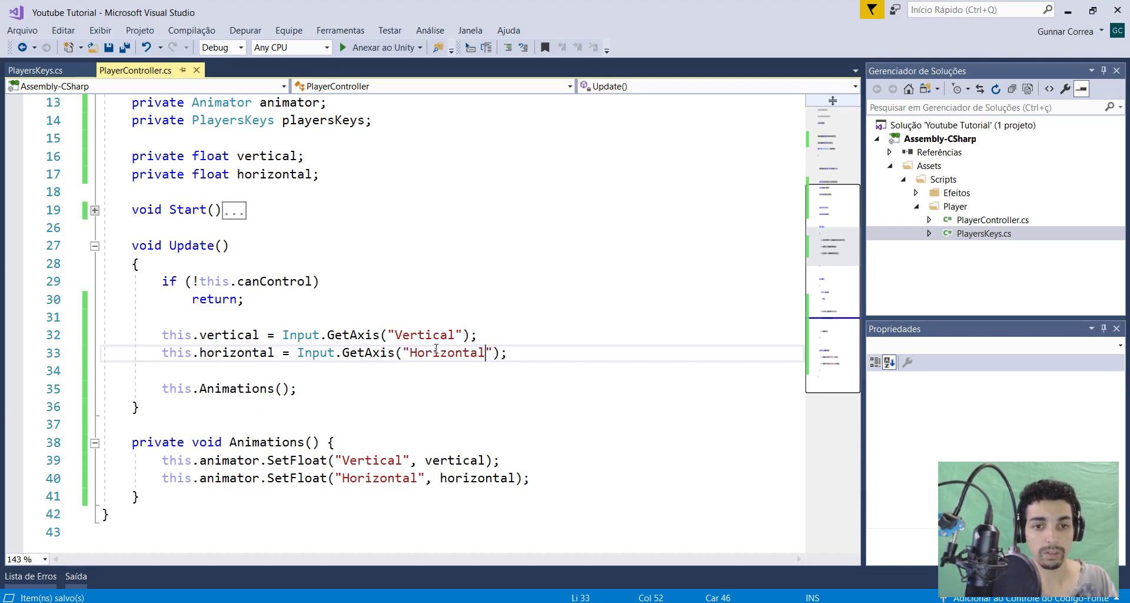
{"action": "scroll", "coordinate": [353, 295], "scroll_direction": "up", "scroll_amount": 2}
{"action": "left_click", "coordinate": [162, 140]}
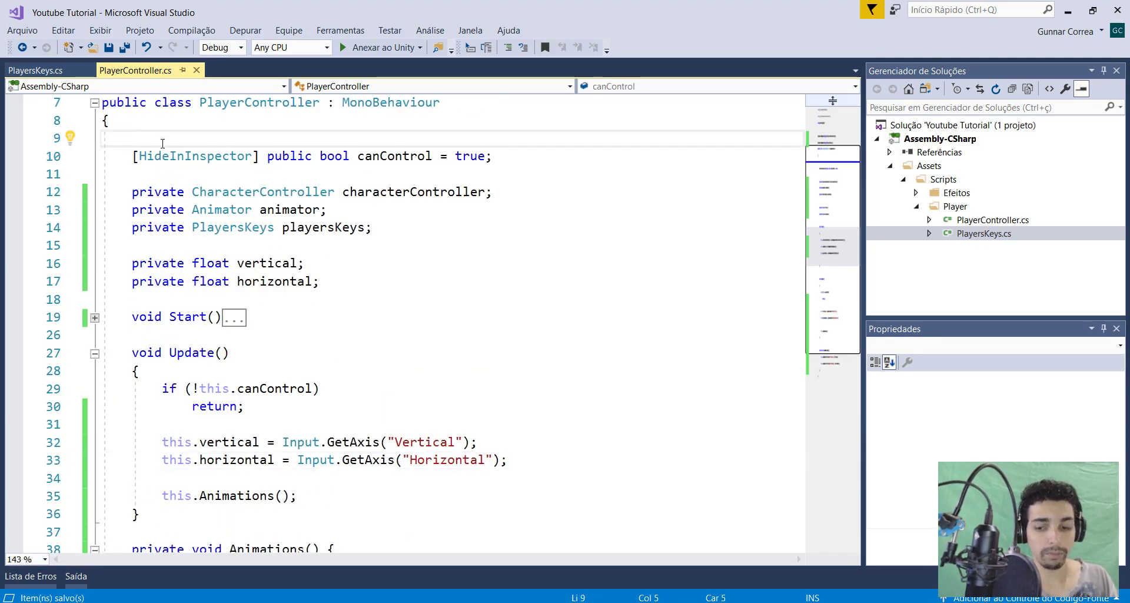
Wrap the PlayerController fields between #region "Variables" and #endregion, and save the script
{"action": "key", "text": "Return"}
{"action": "type", "text": "region "}
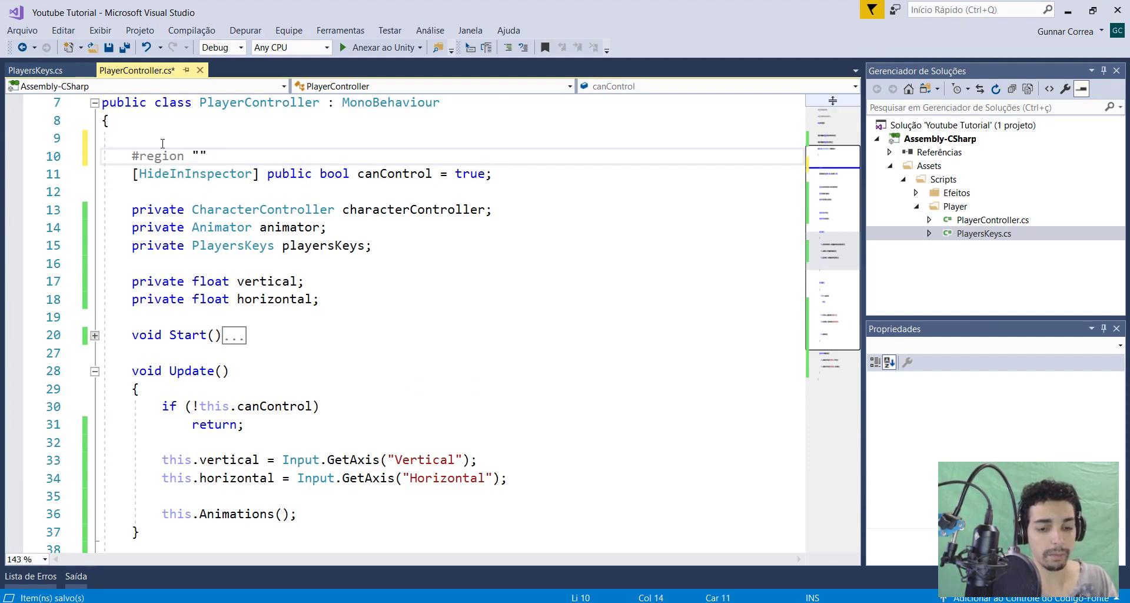
{"action": "type", "text": "s"}
{"action": "key", "text": "ctrl+s"}
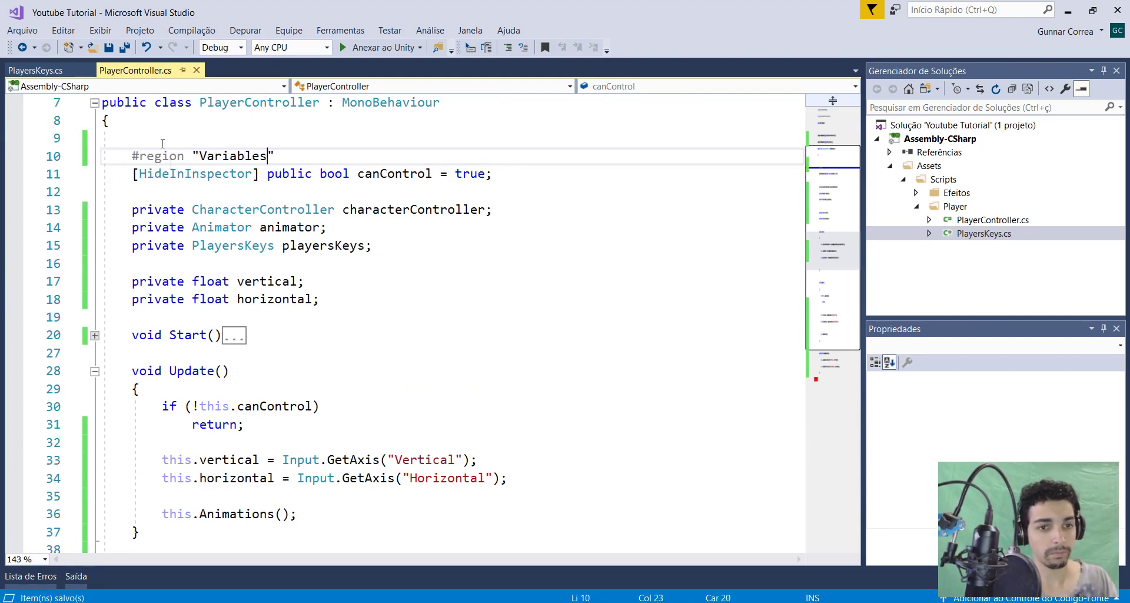
{"action": "left_click", "coordinate": [188, 312]}
{"action": "key", "text": "Return"}
{"action": "type", "text": "#"}
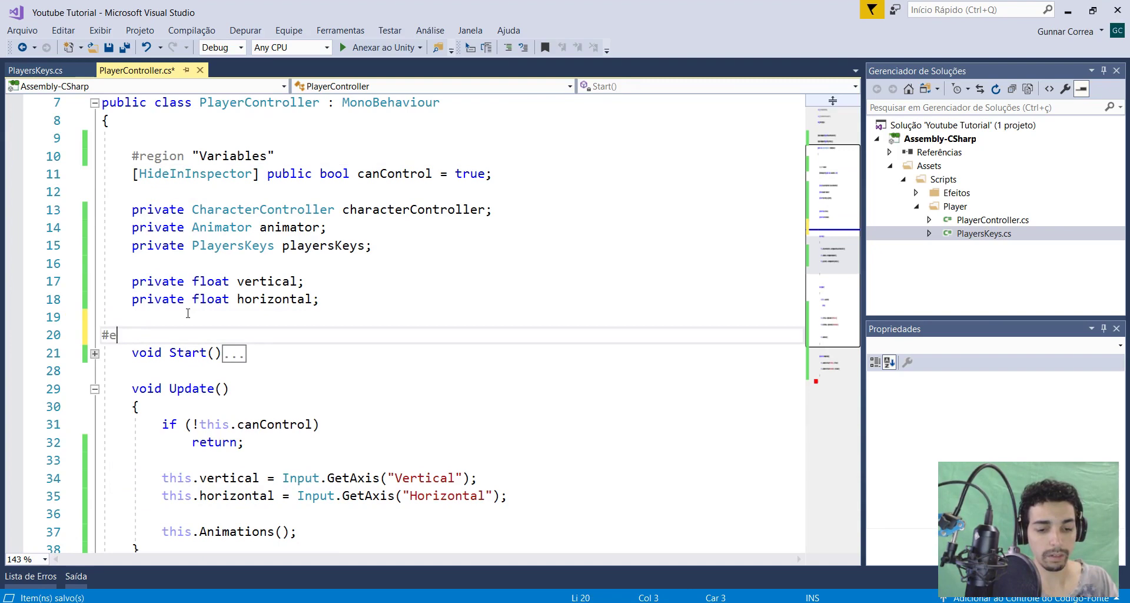
{"action": "type", "text": "end"}
{"action": "key", "text": "Down"}
{"action": "key", "text": "Return"}
{"action": "key", "text": "Return"}
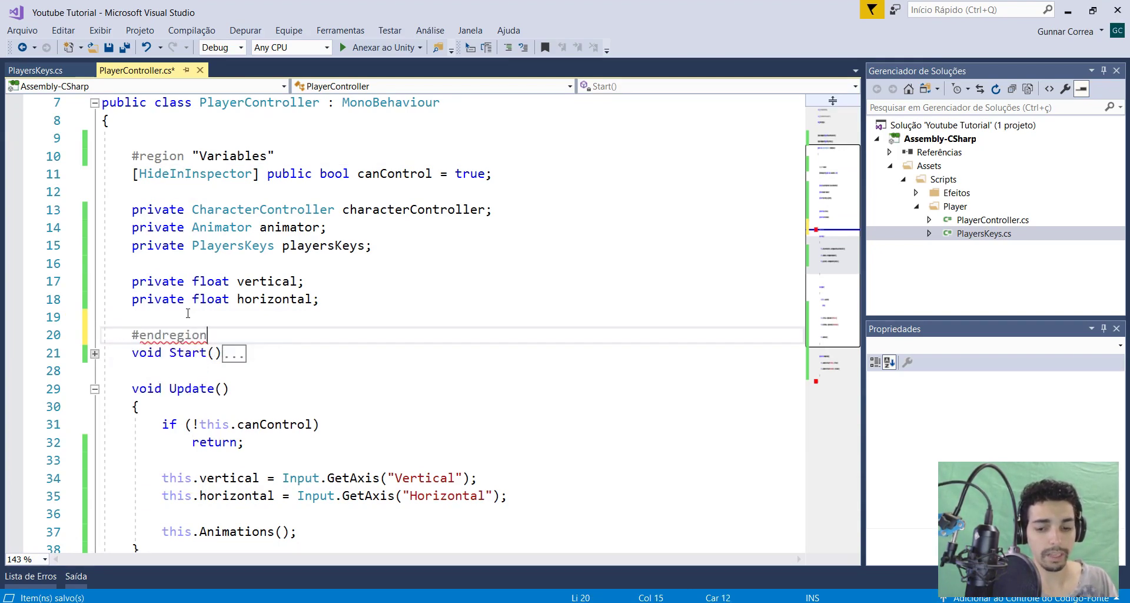
{"action": "key", "text": "ctrl+s"}
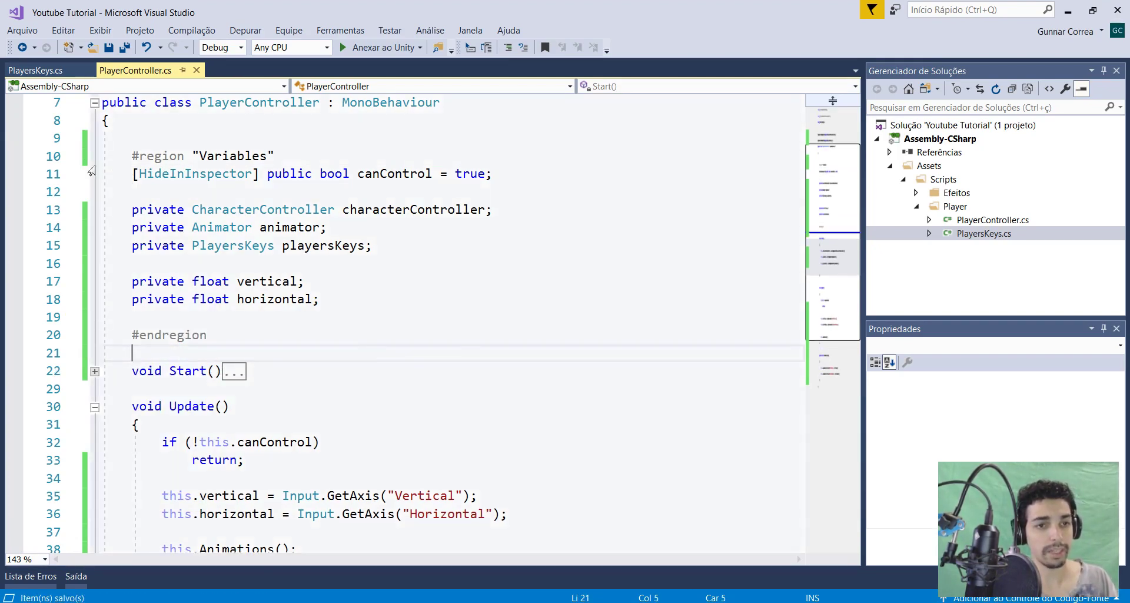
Fold the Variables region and the Start, Update and Animations methods, then switch to PlayersKeys.cs
{"action": "left_click", "coordinate": [94, 156]}
{"action": "left_click", "coordinate": [94, 157]}
{"action": "left_click", "coordinate": [94, 157]}
{"action": "left_click", "coordinate": [94, 228]}
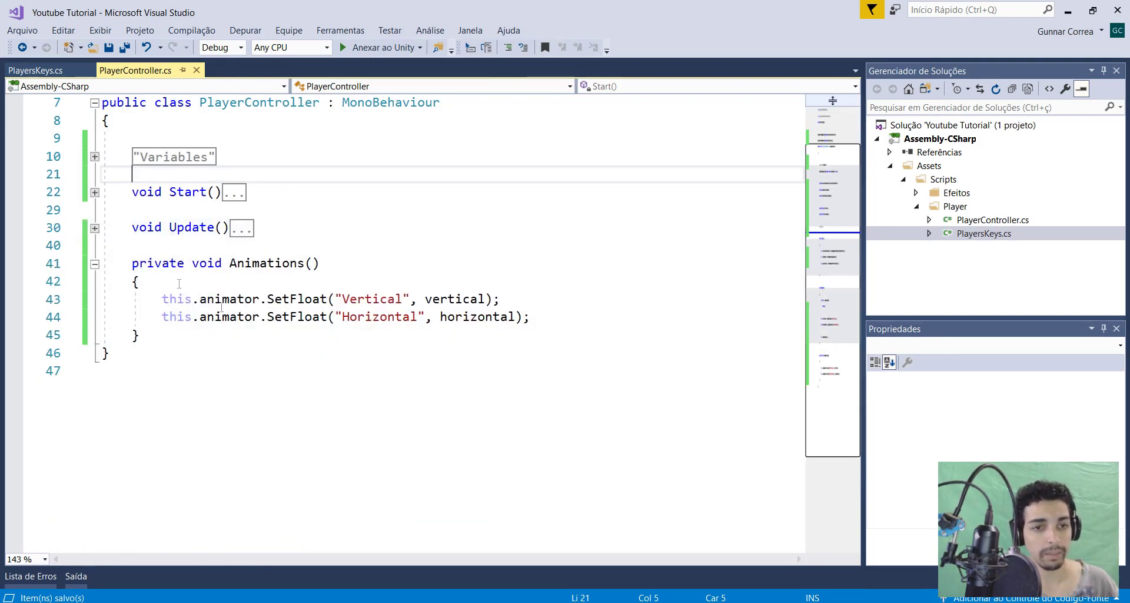
{"action": "left_click", "coordinate": [94, 264]}
{"action": "scroll", "coordinate": [328, 199], "scroll_direction": "up", "scroll_amount": 2}
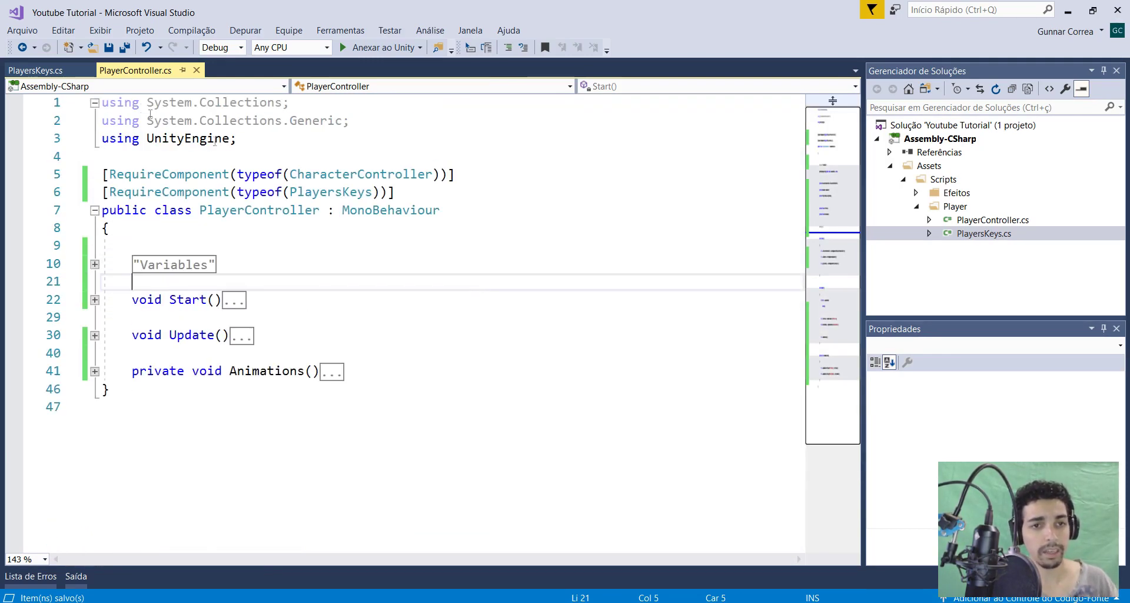
{"action": "left_click", "coordinate": [94, 264]}
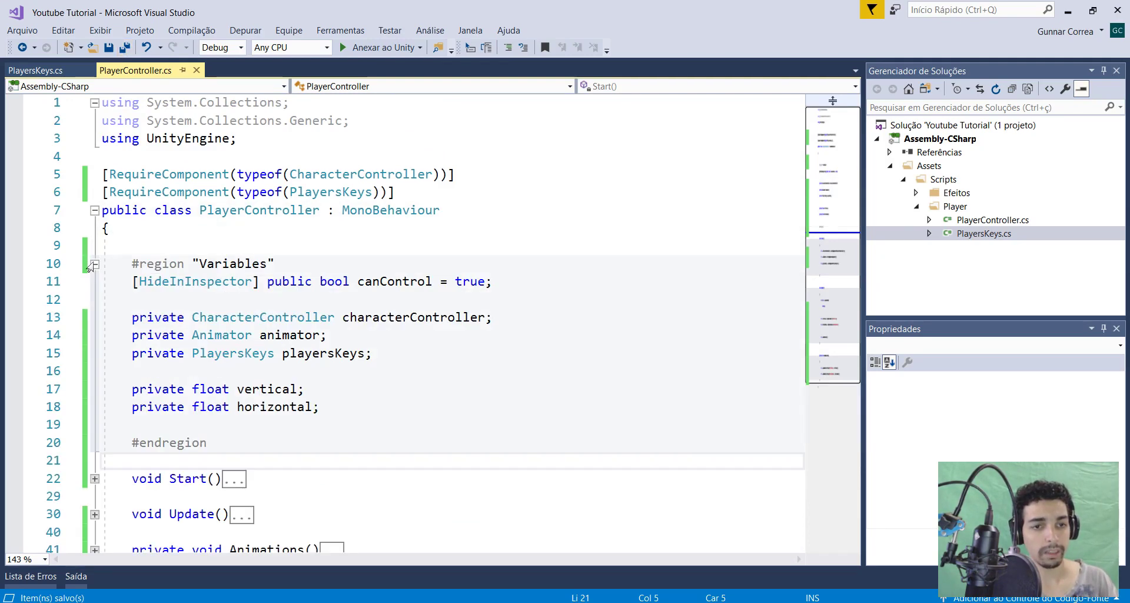
{"action": "left_click", "coordinate": [94, 300]}
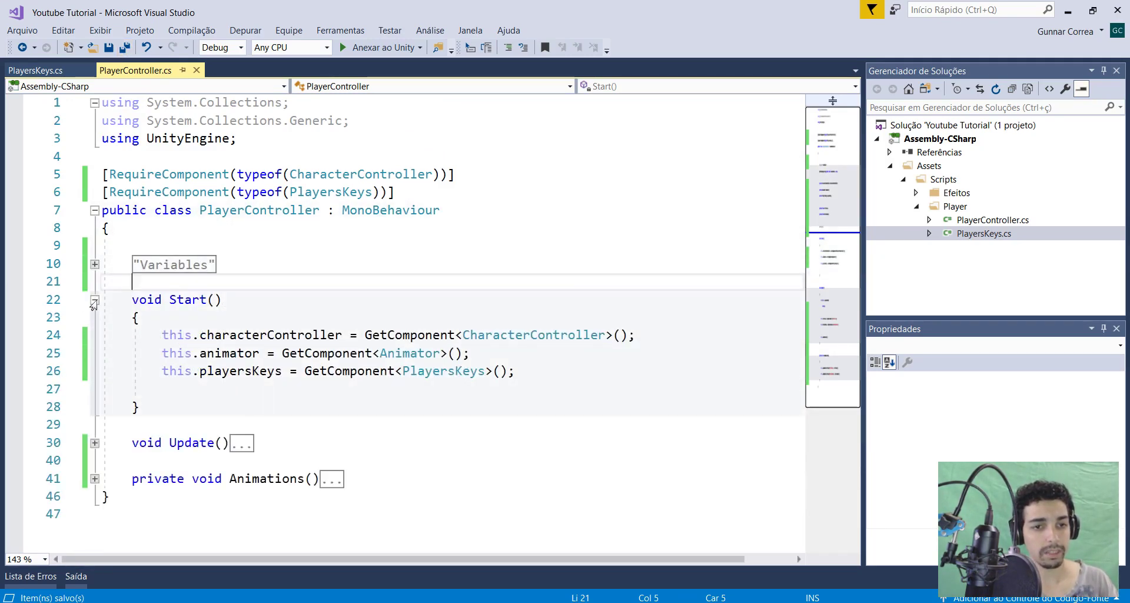
{"action": "left_click", "coordinate": [95, 300]}
{"action": "left_click", "coordinate": [94, 334]}
{"action": "left_click", "coordinate": [94, 336]}
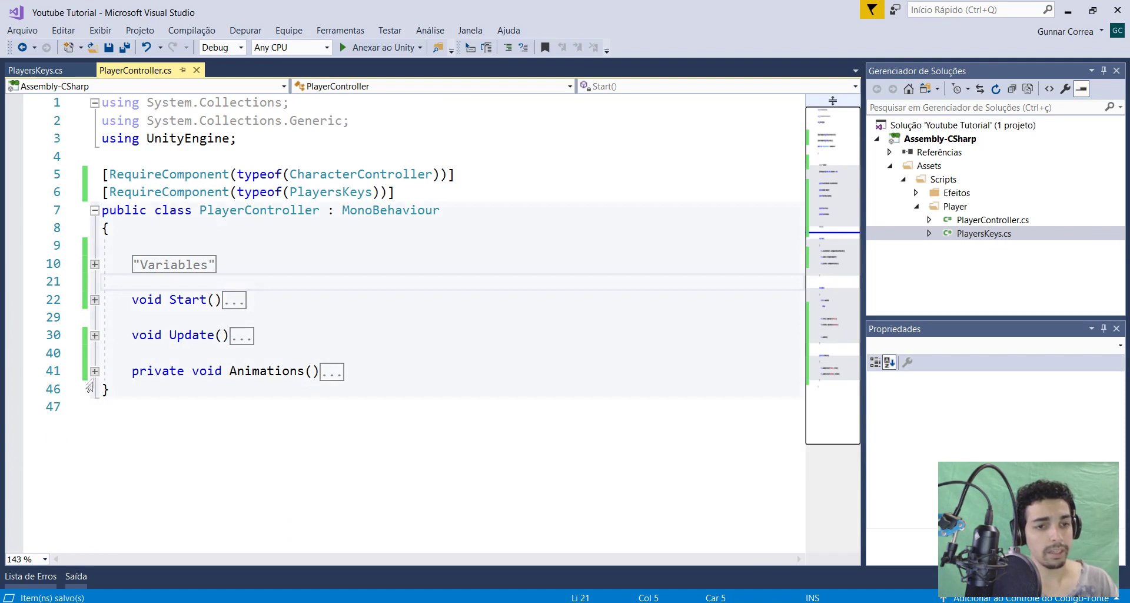
{"action": "left_click", "coordinate": [94, 371]}
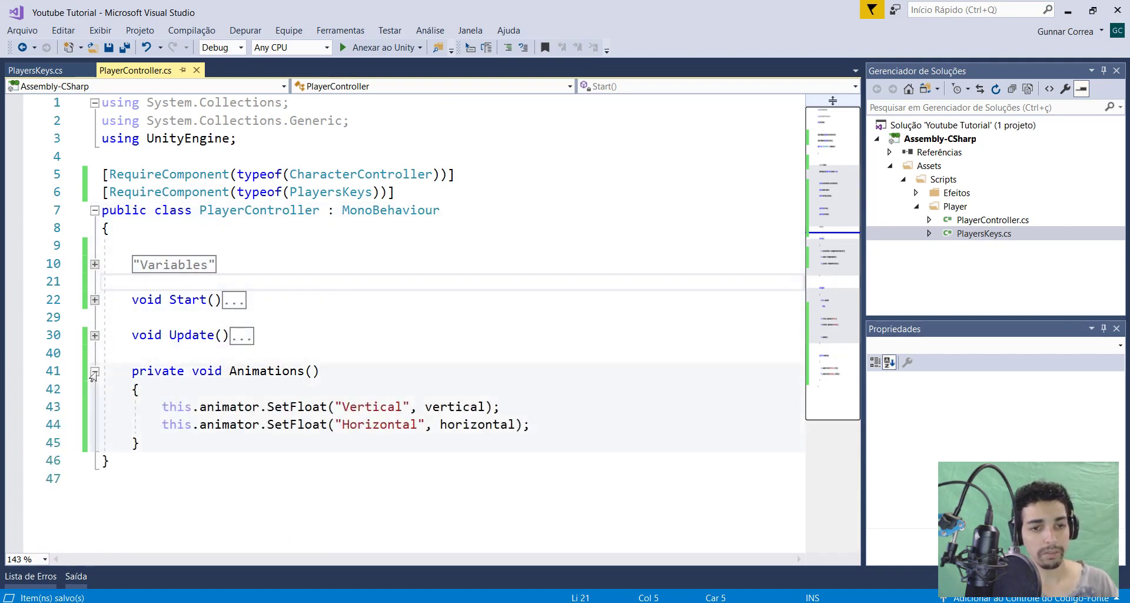
{"action": "left_click", "coordinate": [94, 371]}
{"action": "left_click", "coordinate": [36, 70]}
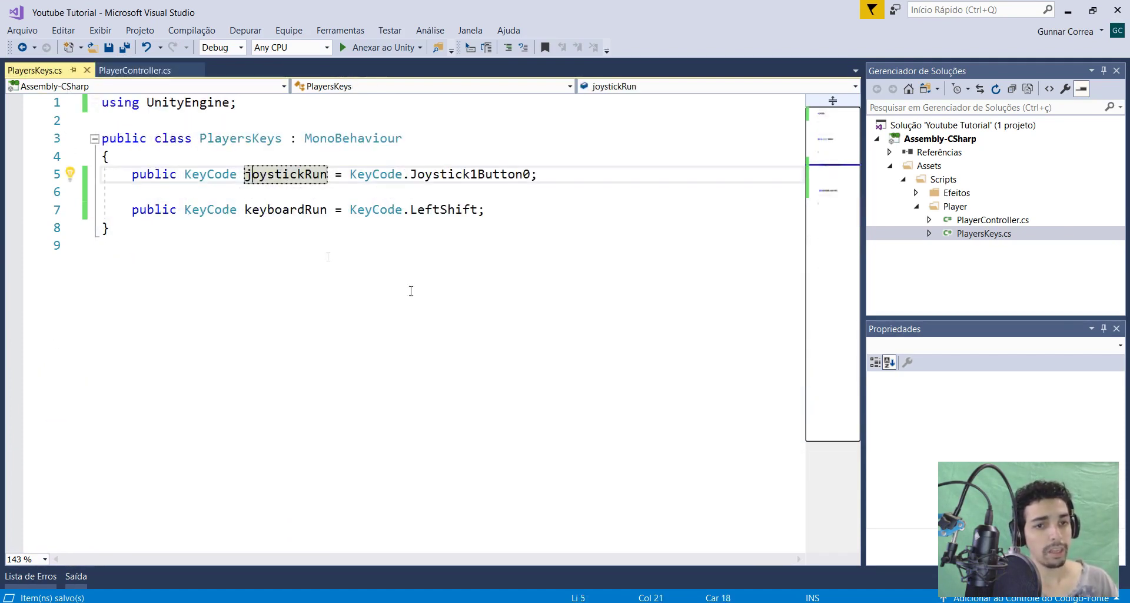
{"action": "left_click_drag", "start_coordinate": [486, 210], "coordinate": [56, 177]}
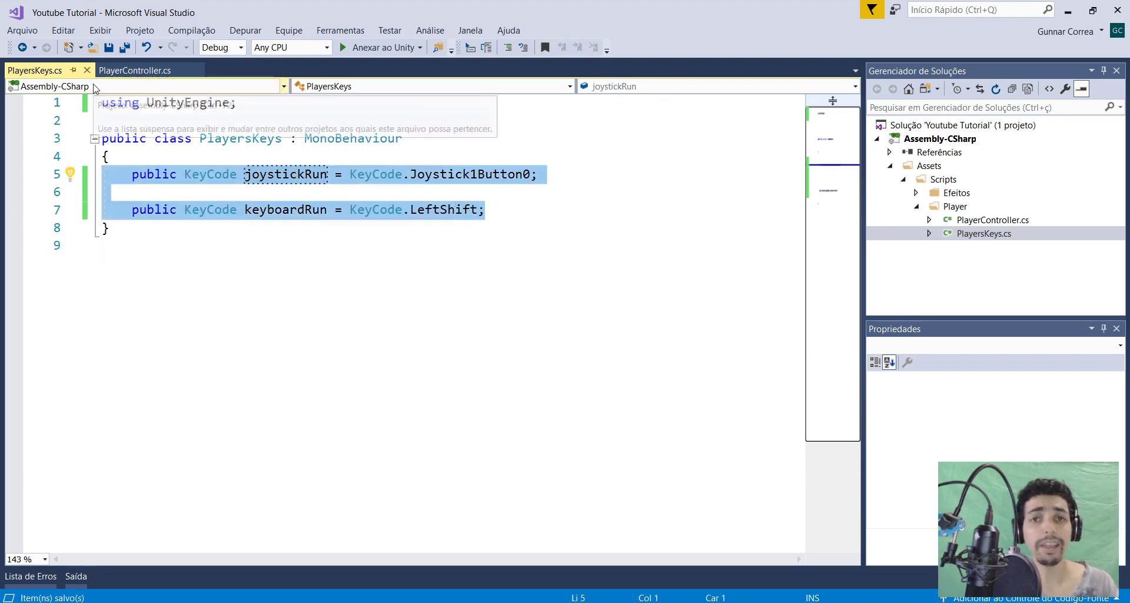
{"action": "left_click", "coordinate": [125, 48]}
{"action": "left_click", "coordinate": [43, 71]}
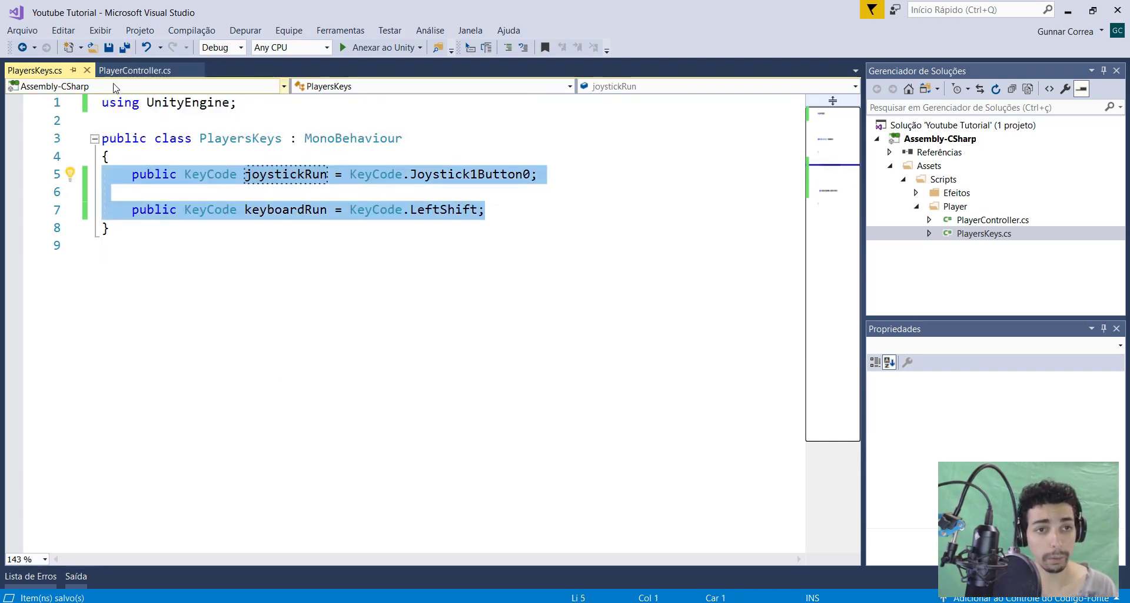
{"action": "left_click", "coordinate": [134, 70]}
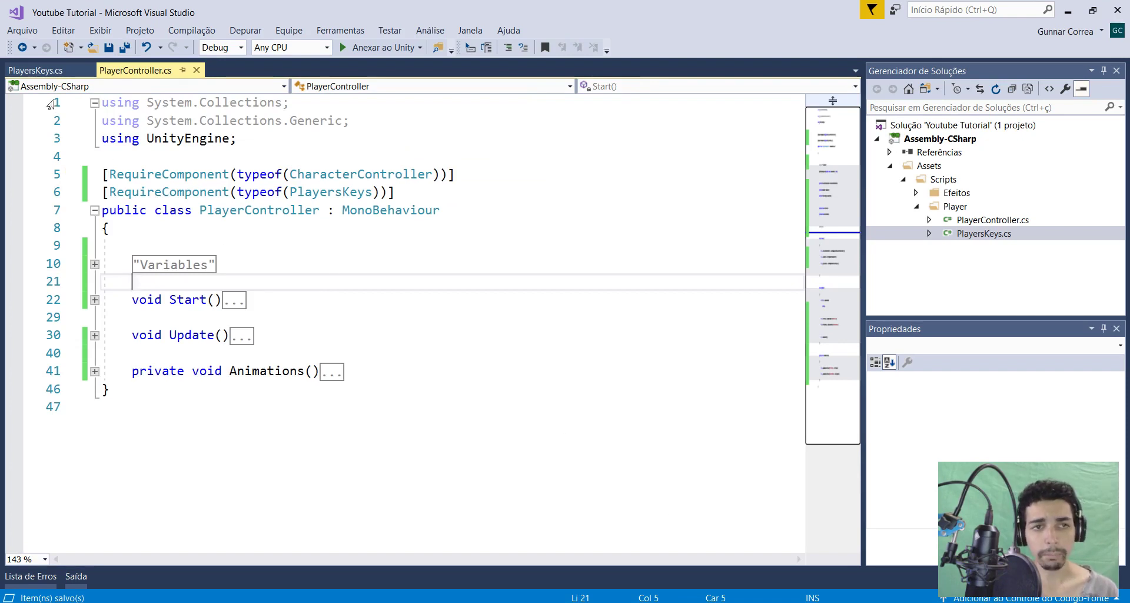
{"action": "left_click", "coordinate": [35, 70]}
{"action": "left_click", "coordinate": [343, 210]}
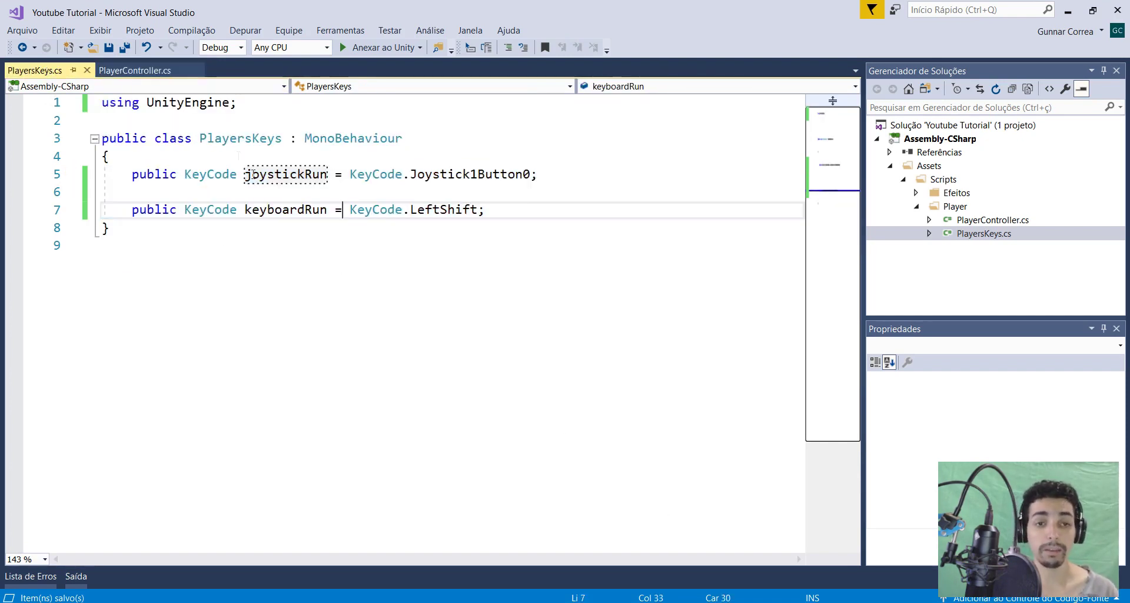
{"action": "left_click", "coordinate": [135, 70]}
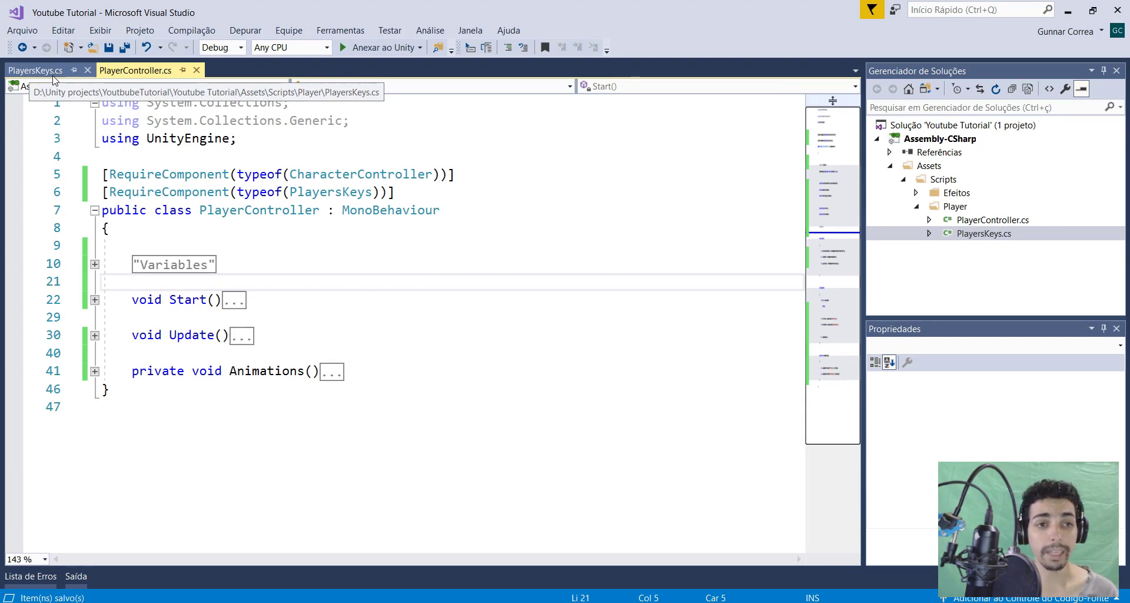
{"action": "left_click", "coordinate": [52, 72]}
{"action": "left_click", "coordinate": [268, 157]}
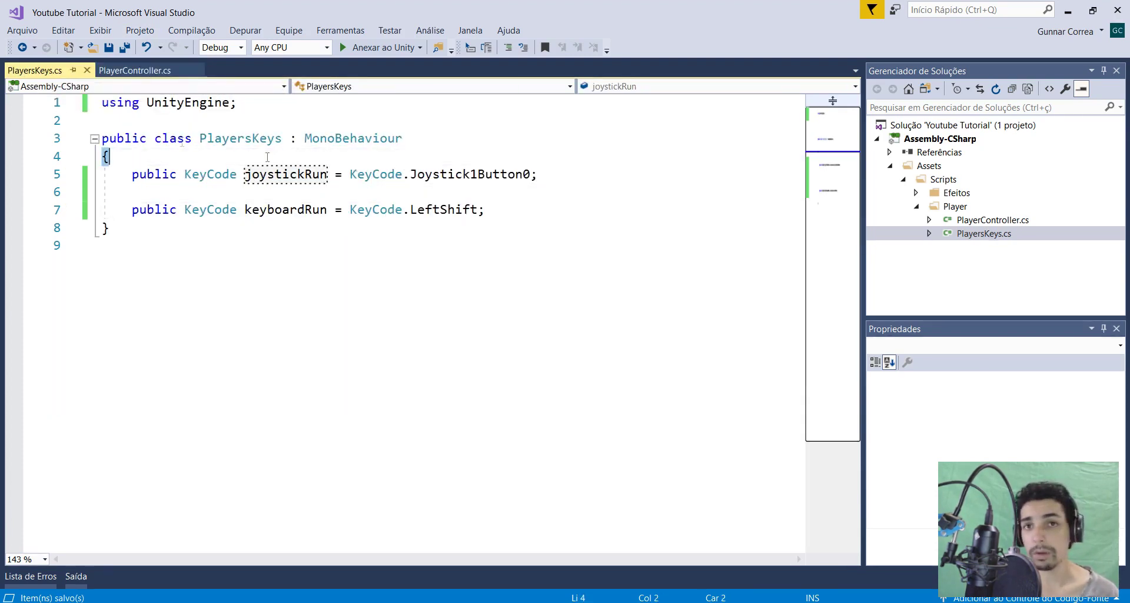
{"action": "left_click_drag", "start_coordinate": [485, 210], "coordinate": [103, 174]}
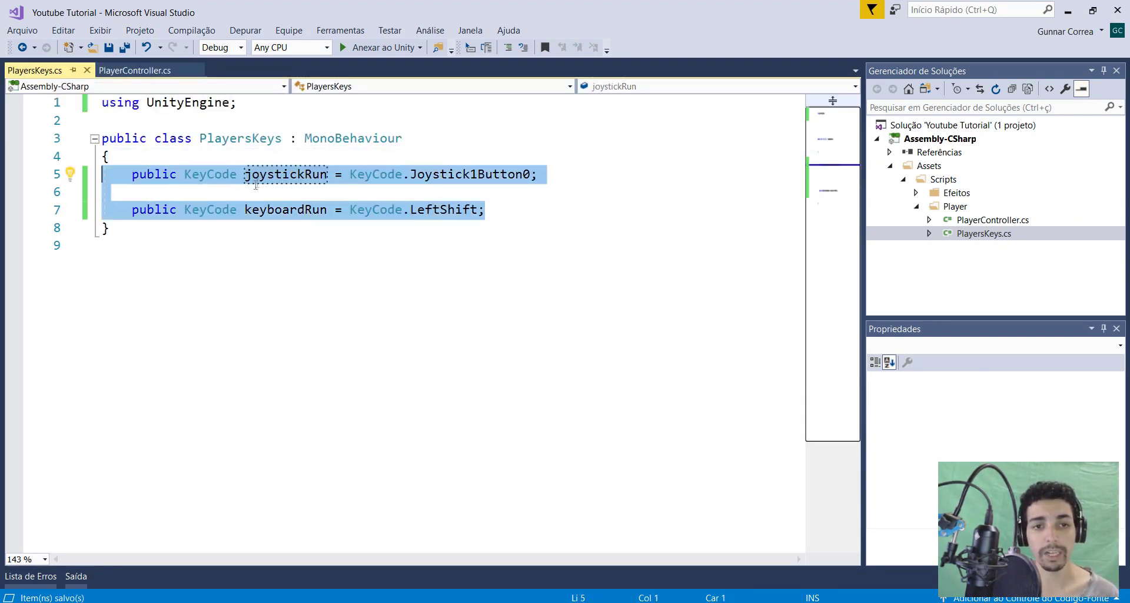
{"action": "key", "text": "alt+Tab"}
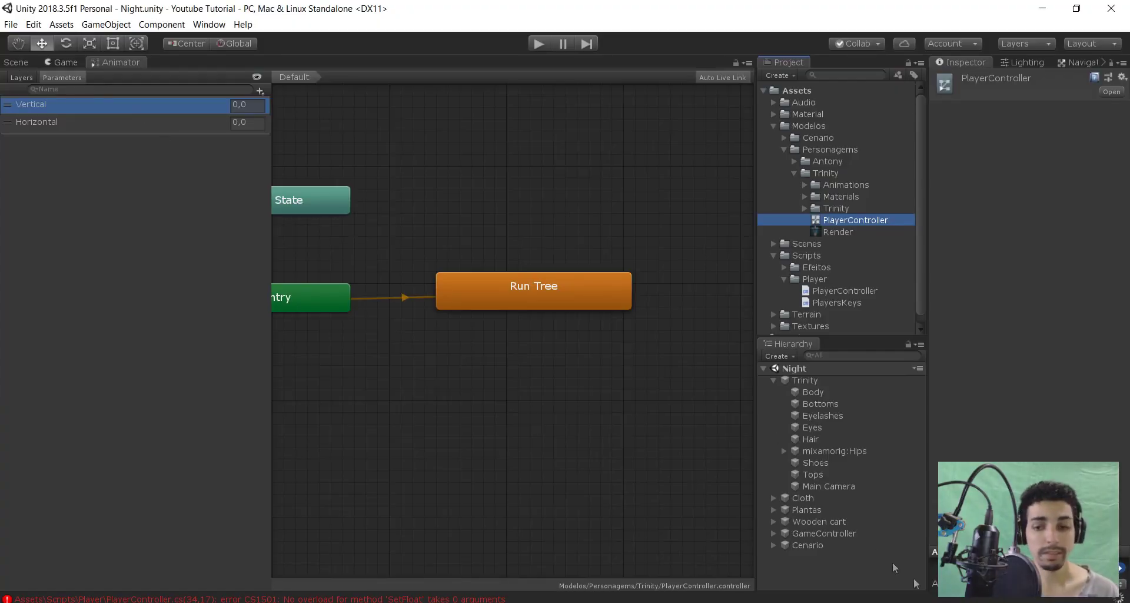
Clear the Blend Tree parameter error from Unity's Console and close it
{"action": "key", "text": "ctrl+1"}
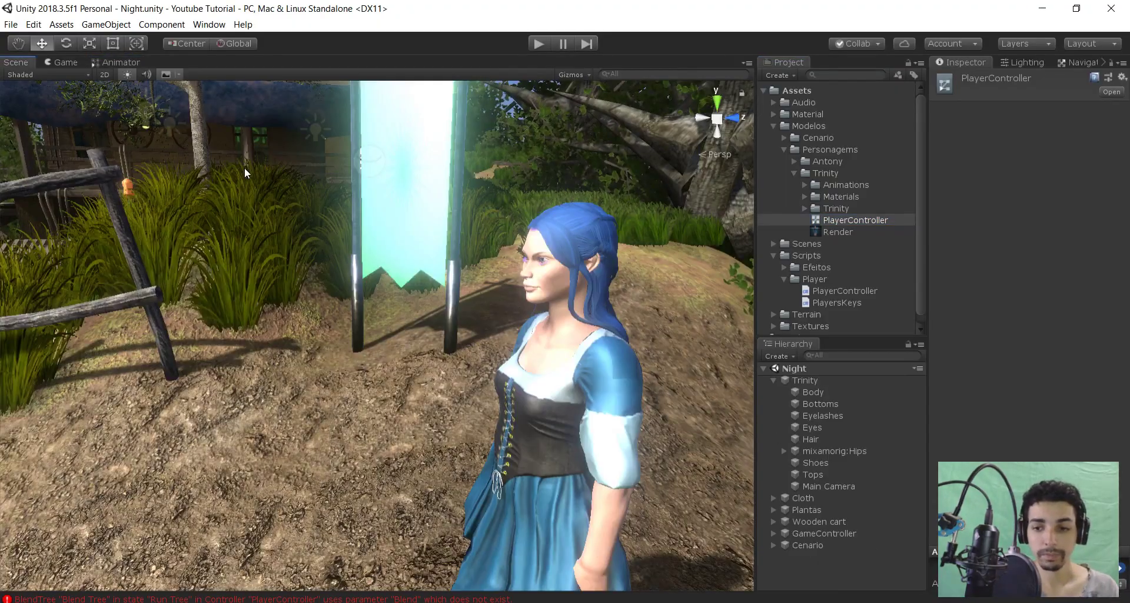
{"action": "key", "text": "ctrl+shift+c"}
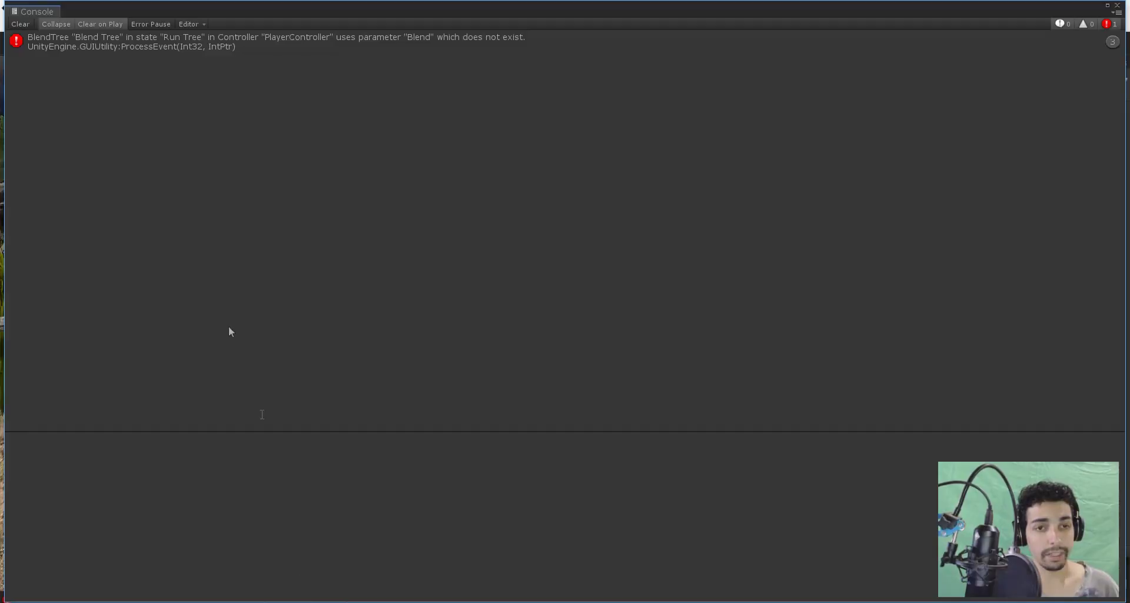
{"action": "left_click", "coordinate": [20, 25]}
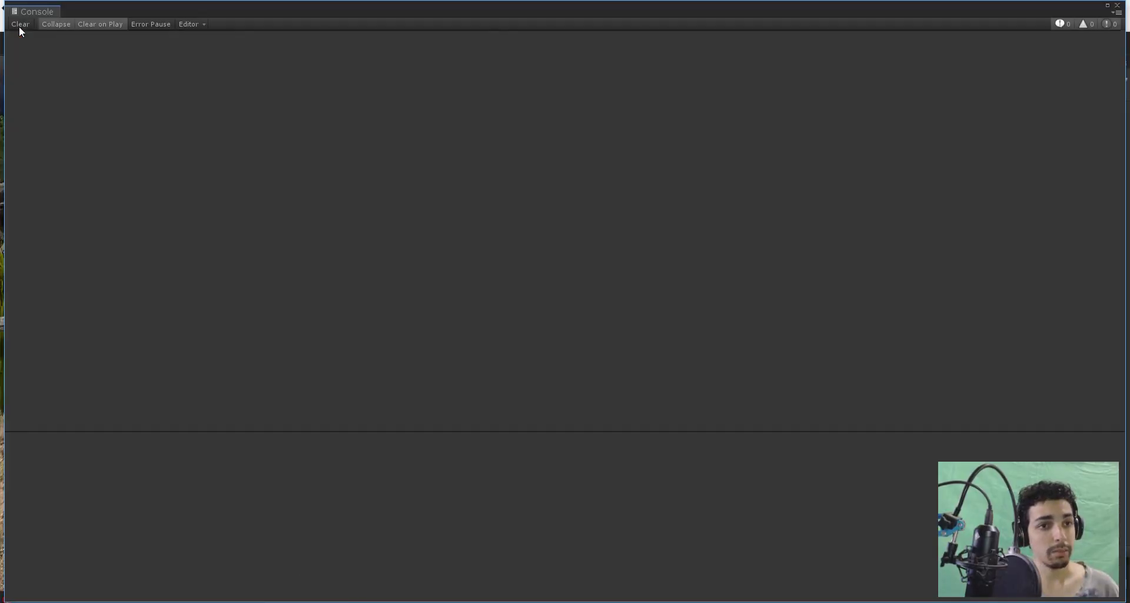
{"action": "left_click", "coordinate": [1117, 6]}
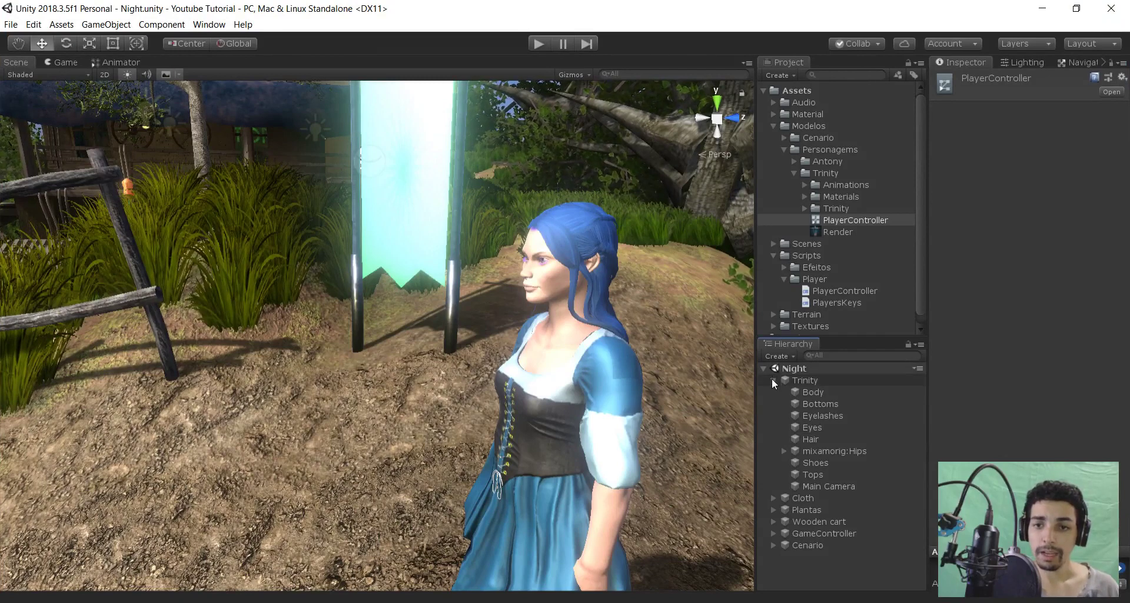
Select the PlayerController script asset and return to Visual Studio
{"action": "left_click", "coordinate": [773, 125]}
{"action": "left_click", "coordinate": [837, 185]}
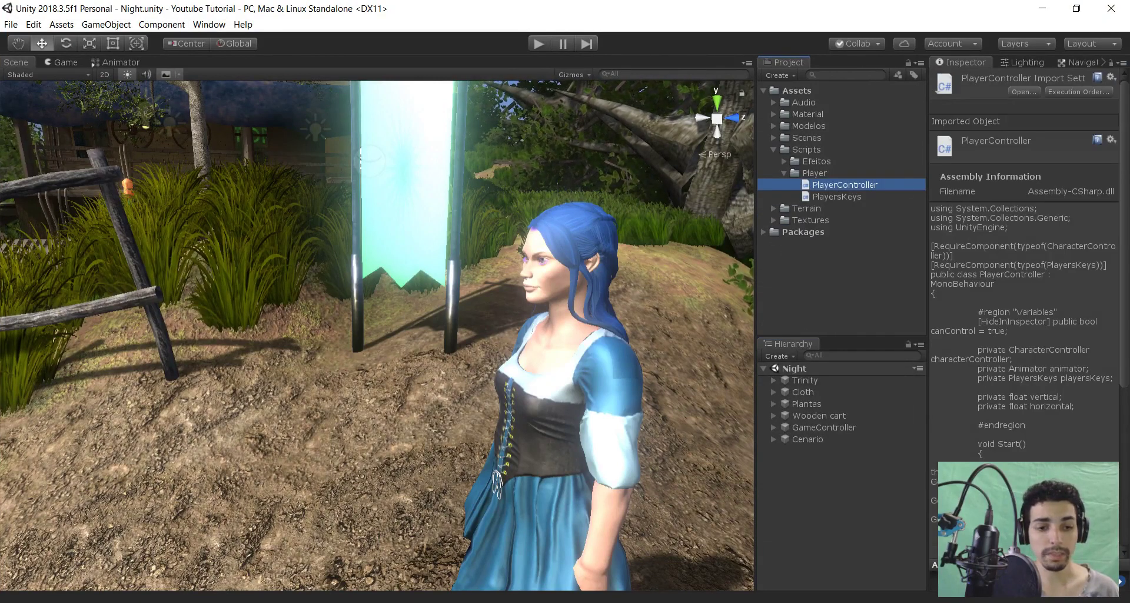
{"action": "key", "text": "alt+Tab"}
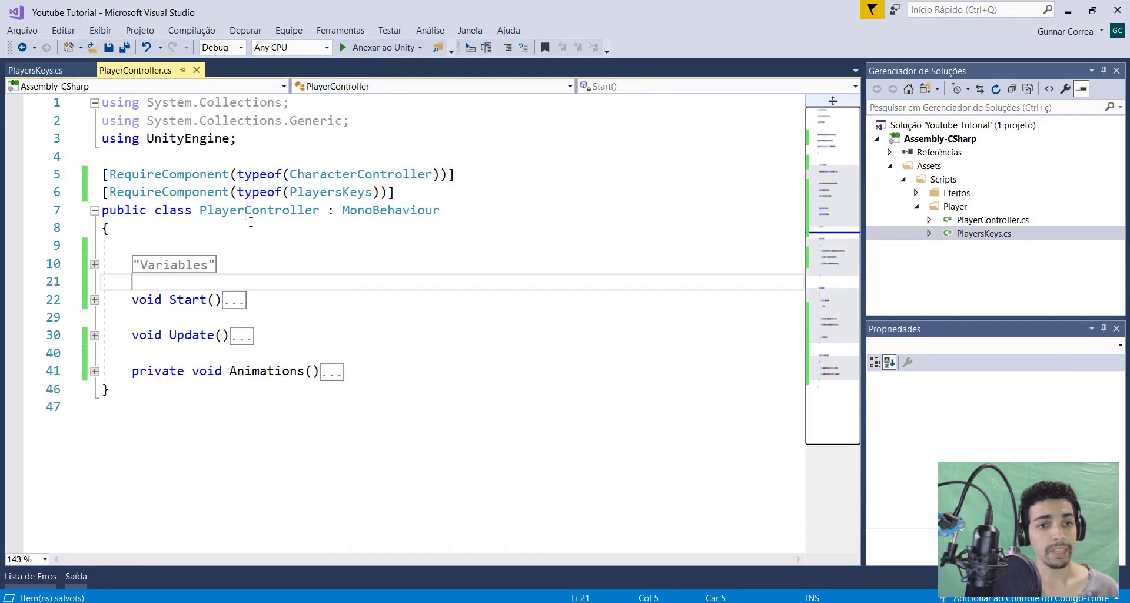
Highlight the RequireComponent lines for CharacterController and PlayersKeys, then return to Unity
{"action": "left_click_drag", "start_coordinate": [390, 193], "coordinate": [101, 175]}
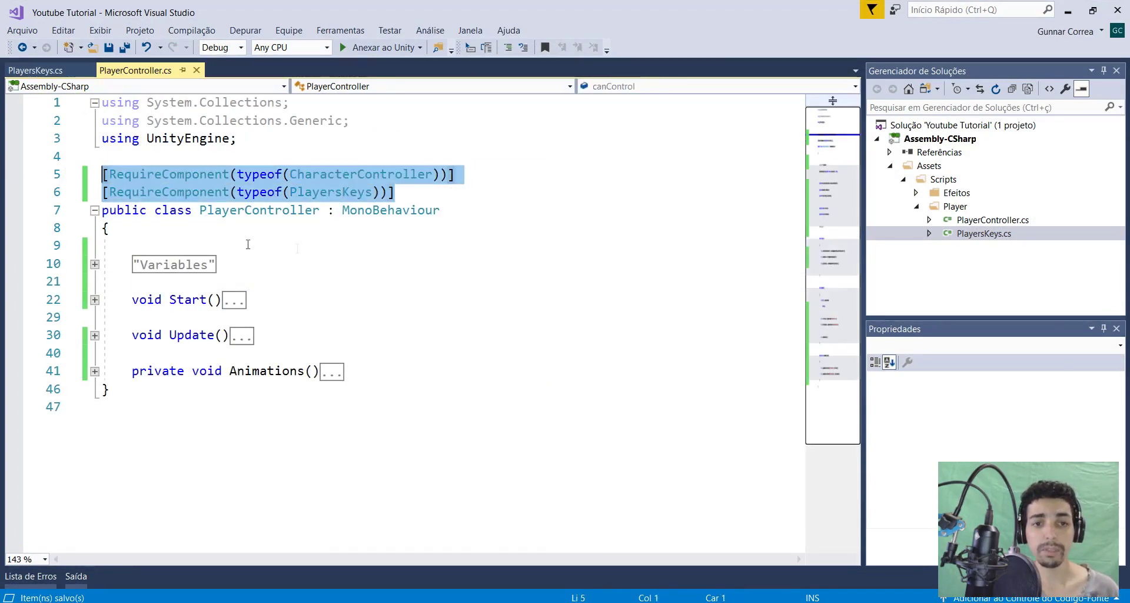
{"action": "left_click", "coordinate": [329, 174]}
{"action": "left_click_drag", "start_coordinate": [224, 174], "coordinate": [392, 187]}
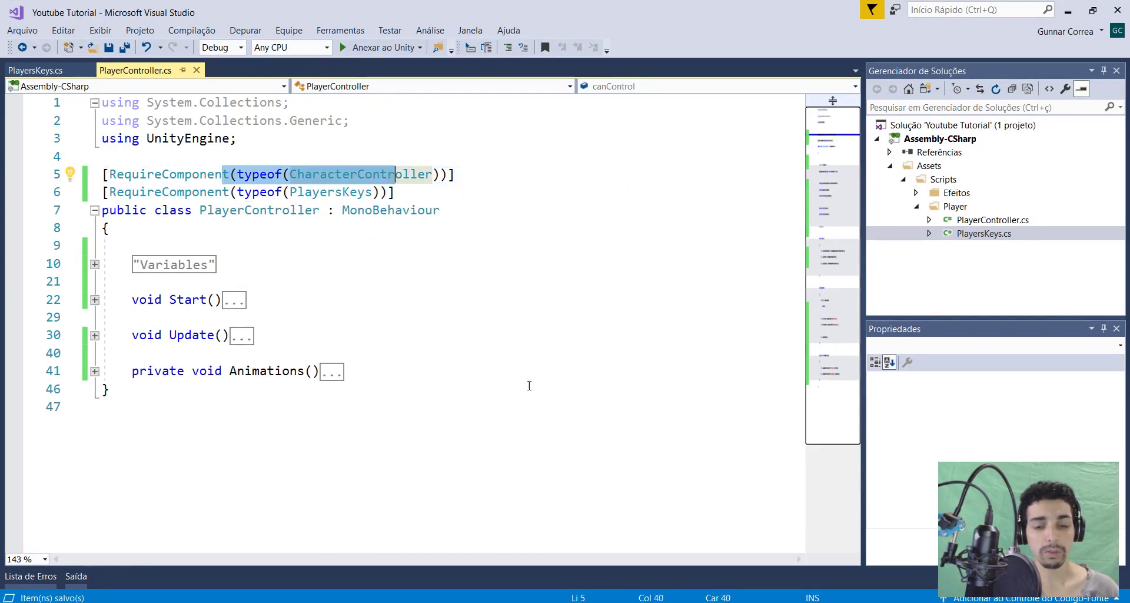
{"action": "key", "text": "alt+Tab"}
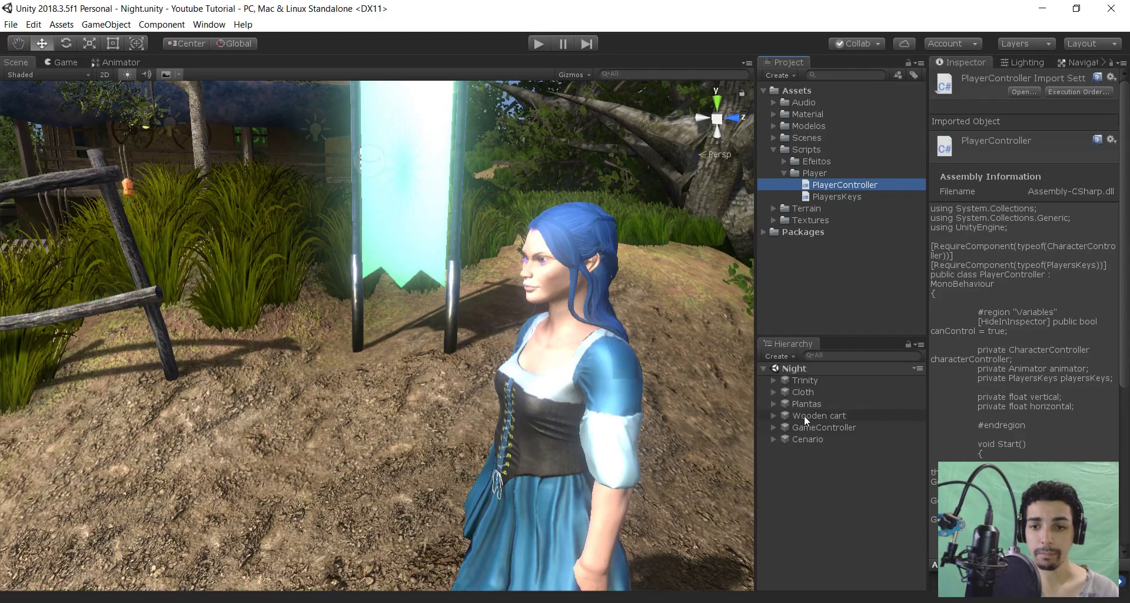
Add the PlayerController and PlayersKeys scripts to Trinity and move Character Controller above Player Controller
{"action": "left_click", "coordinate": [804, 380]}
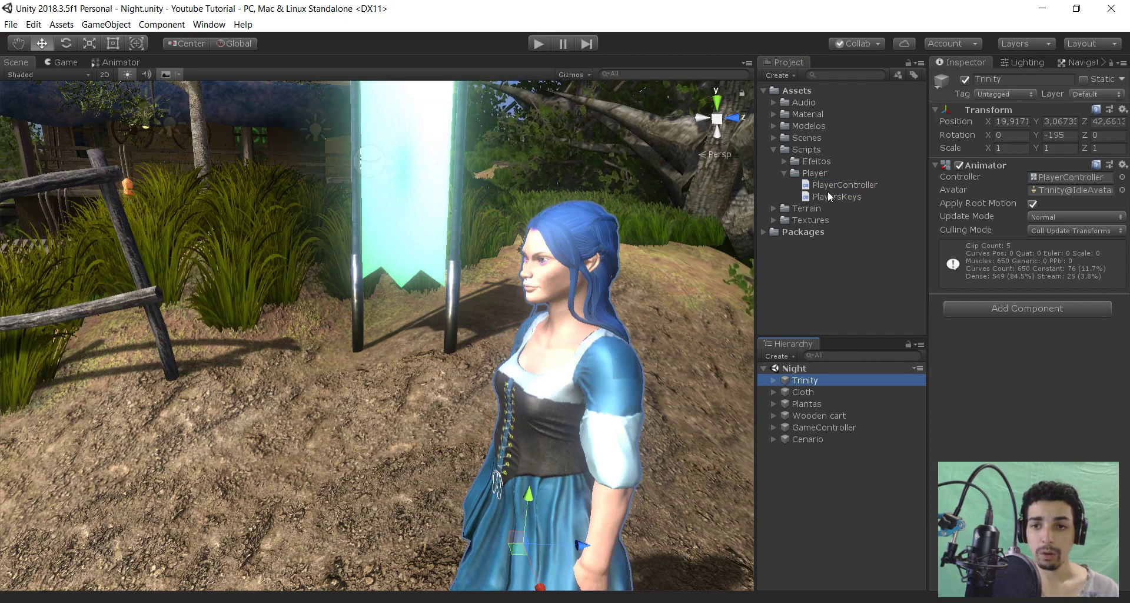
{"action": "left_click_drag", "start_coordinate": [826, 189], "coordinate": [1001, 294]}
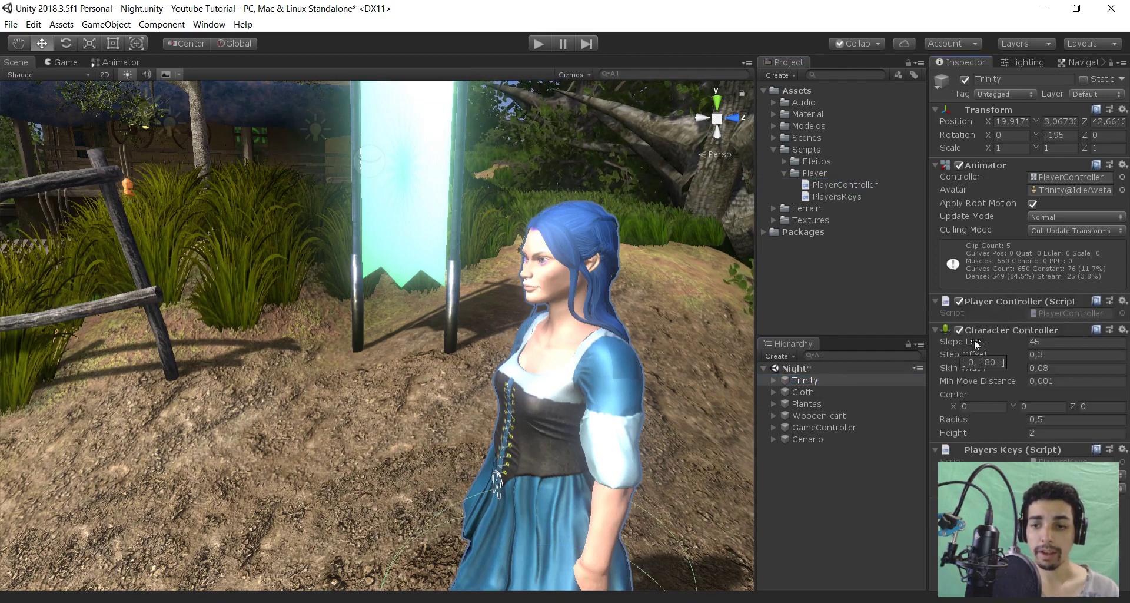
{"action": "left_click_drag", "start_coordinate": [986, 332], "coordinate": [983, 296]}
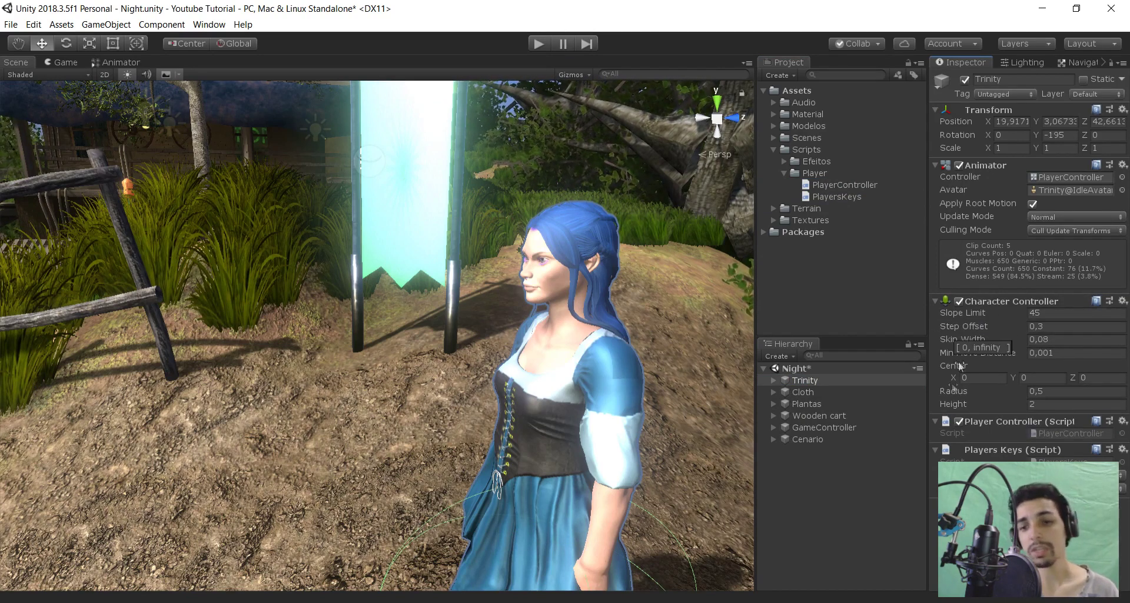
{"action": "left_click", "coordinate": [935, 449]}
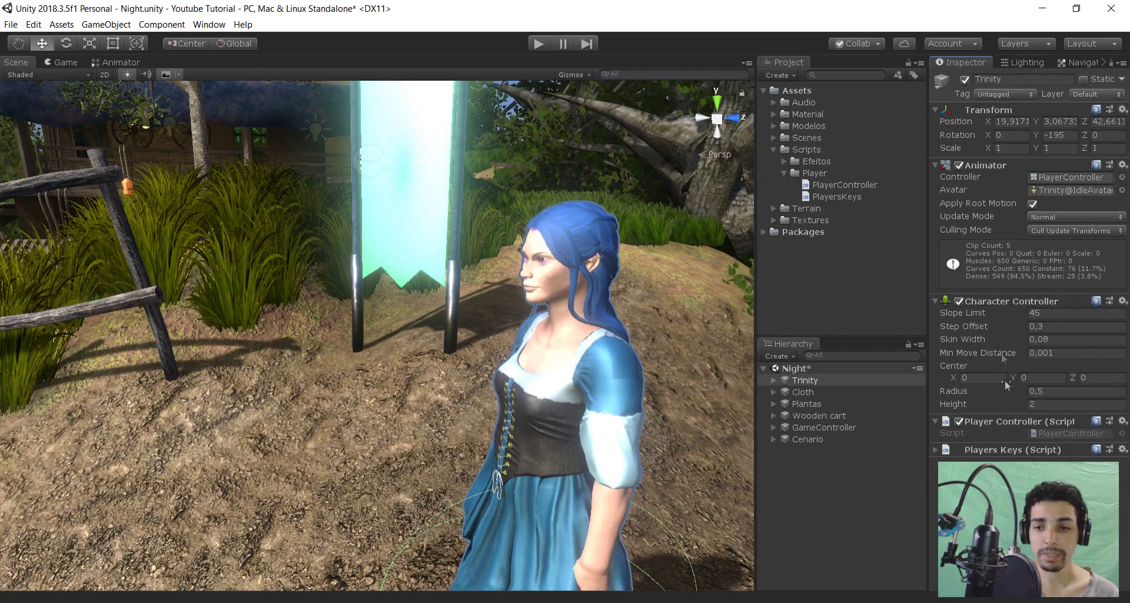
{"action": "right_click", "coordinate": [718, 129]}
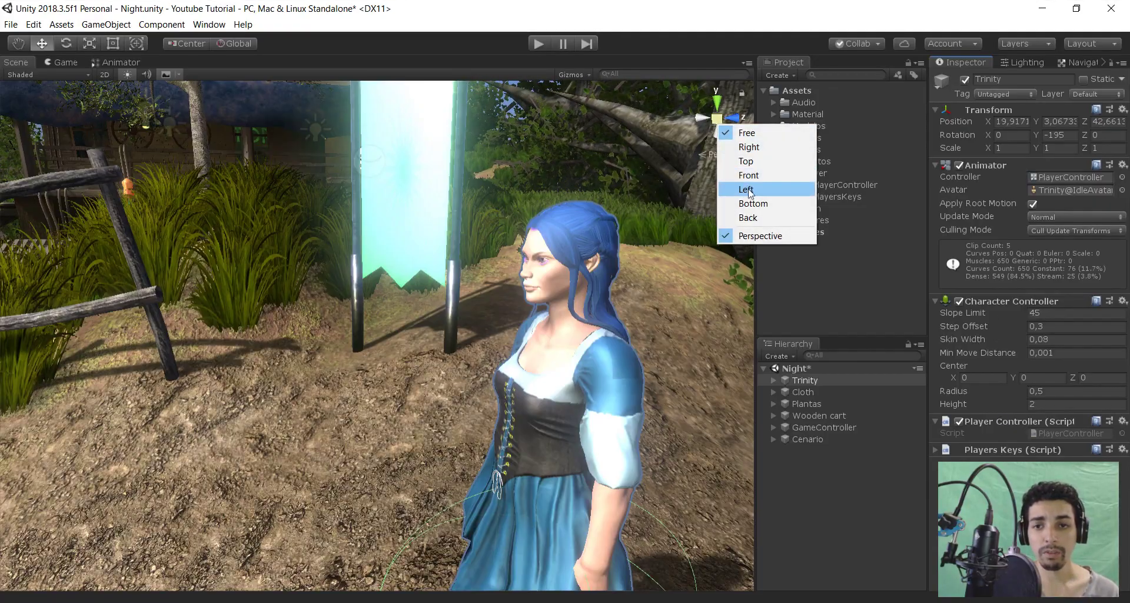
Switch the scene to a front view and set the capsule Height 1,6 and Radius 0,3
{"action": "left_click", "coordinate": [757, 176]}
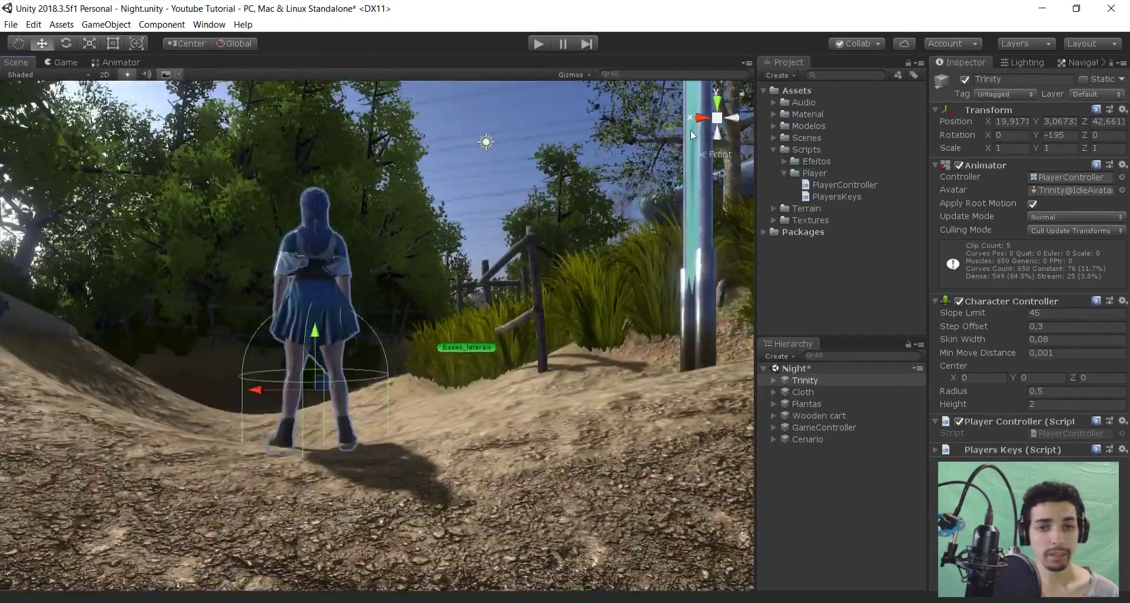
{"action": "key", "text": "w"}
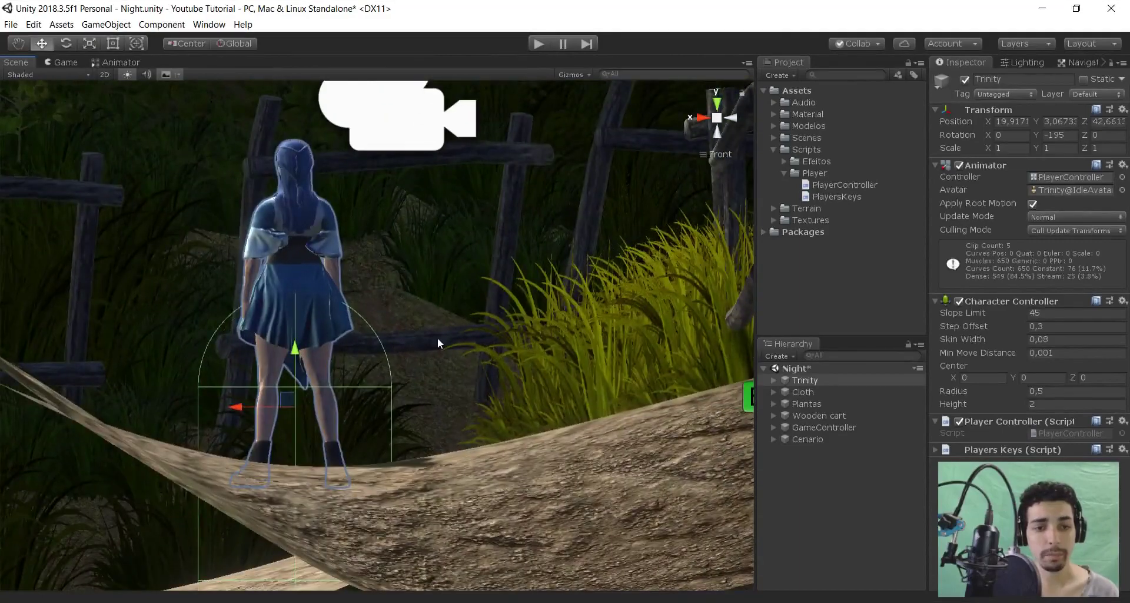
{"action": "scroll", "coordinate": [393, 289], "scroll_direction": "up", "scroll_amount": 3}
{"action": "scroll", "coordinate": [345, 450], "scroll_direction": "down", "scroll_amount": 1}
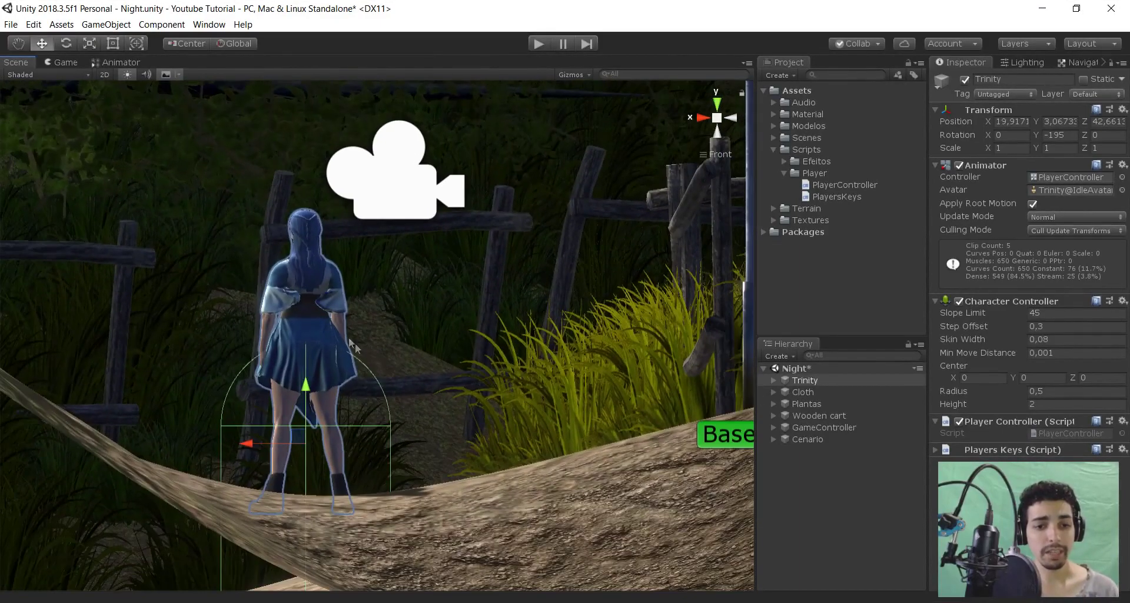
{"action": "left_click_drag", "start_coordinate": [1005, 402], "coordinate": [1000, 401]}
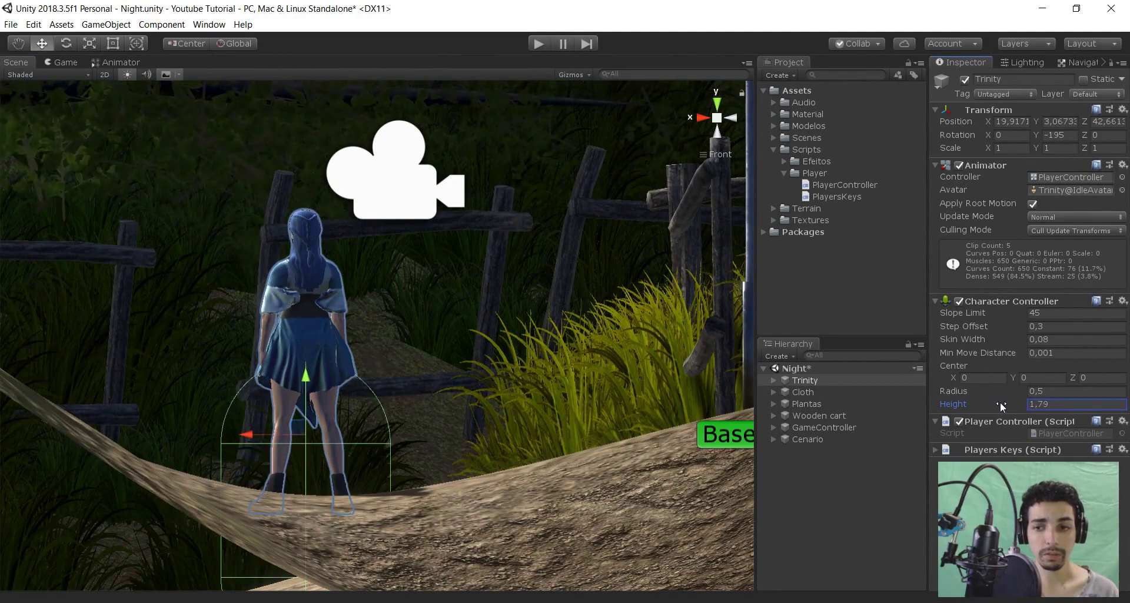
{"action": "left_click", "coordinate": [1057, 398]}
{"action": "type", "text": "1,"}
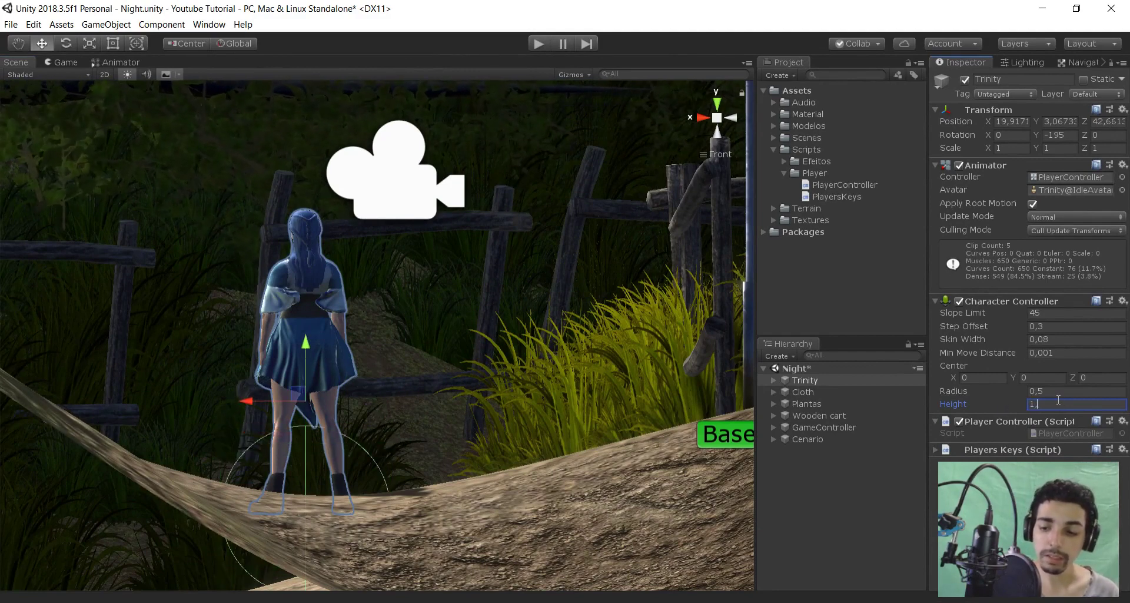
{"action": "type", "text": "6"}
{"action": "left_click_drag", "start_coordinate": [997, 391], "coordinate": [990, 391]}
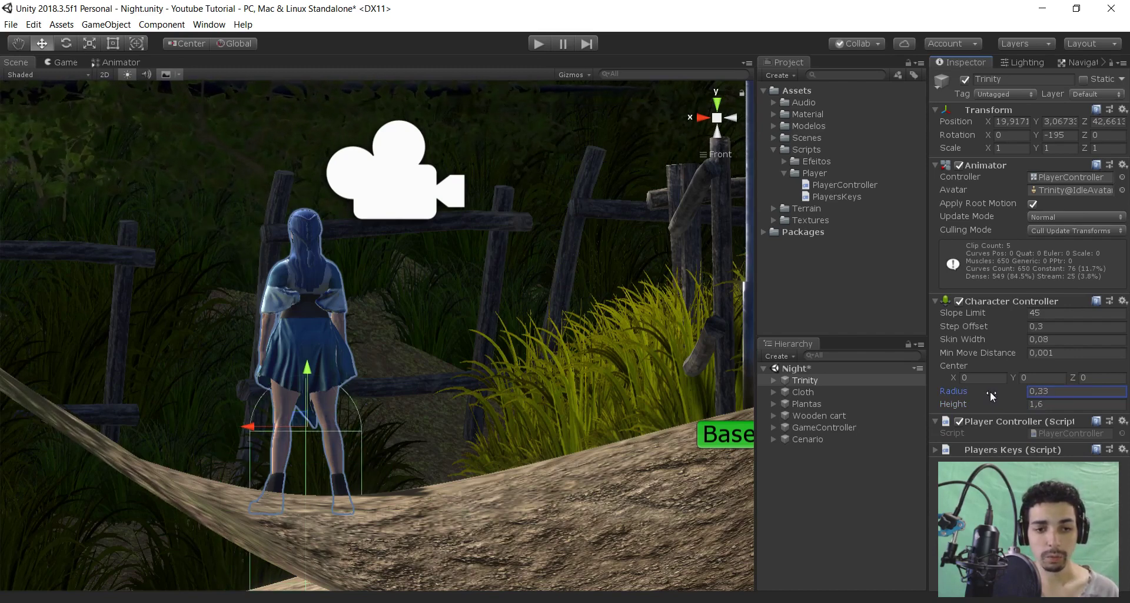
{"action": "left_click", "coordinate": [1054, 390]}
{"action": "type", "text": "0,3"}
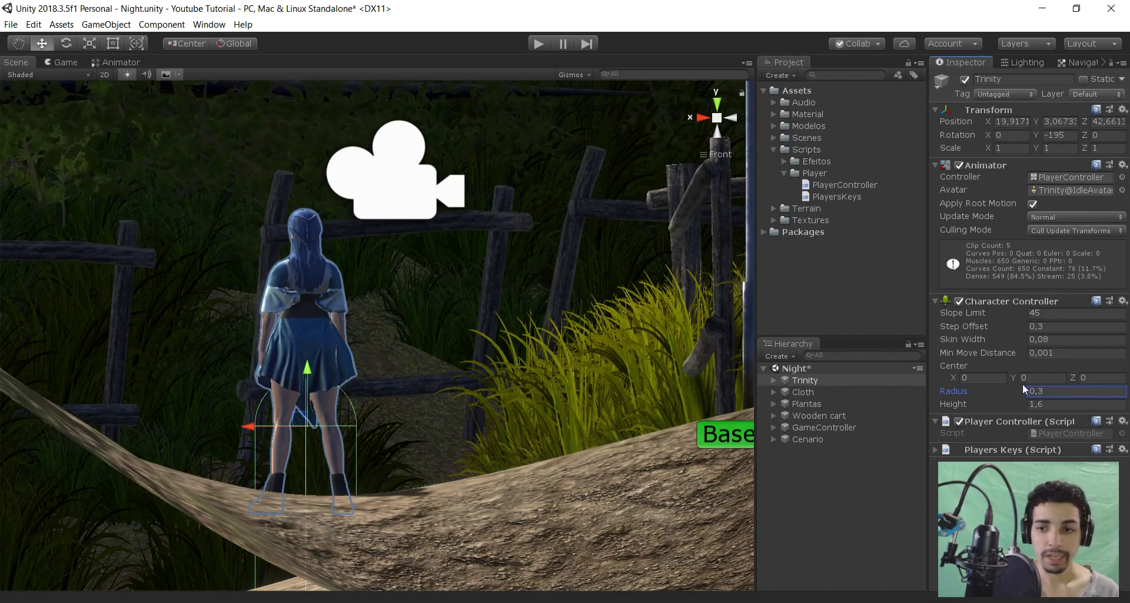
Set the capsule Center Y to 0,77, lifting Trinity slightly above the ground
{"action": "left_click_drag", "start_coordinate": [1015, 377], "coordinate": [1024, 381]}
{"action": "key", "text": "BackSpace"}
{"action": "type", "text": ",8"}
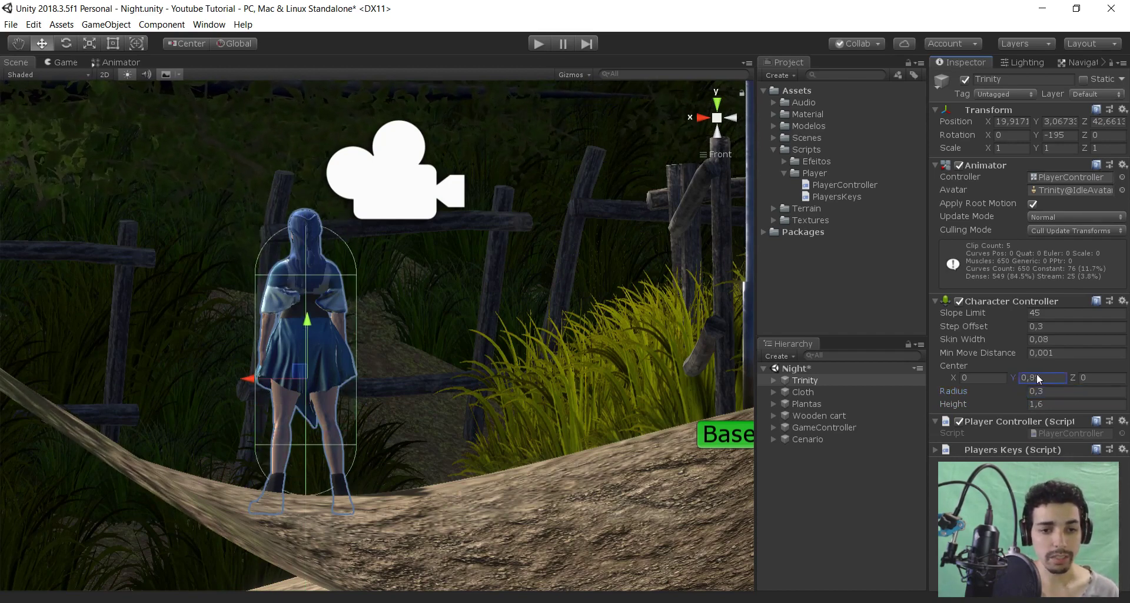
{"action": "type", "text": "77"}
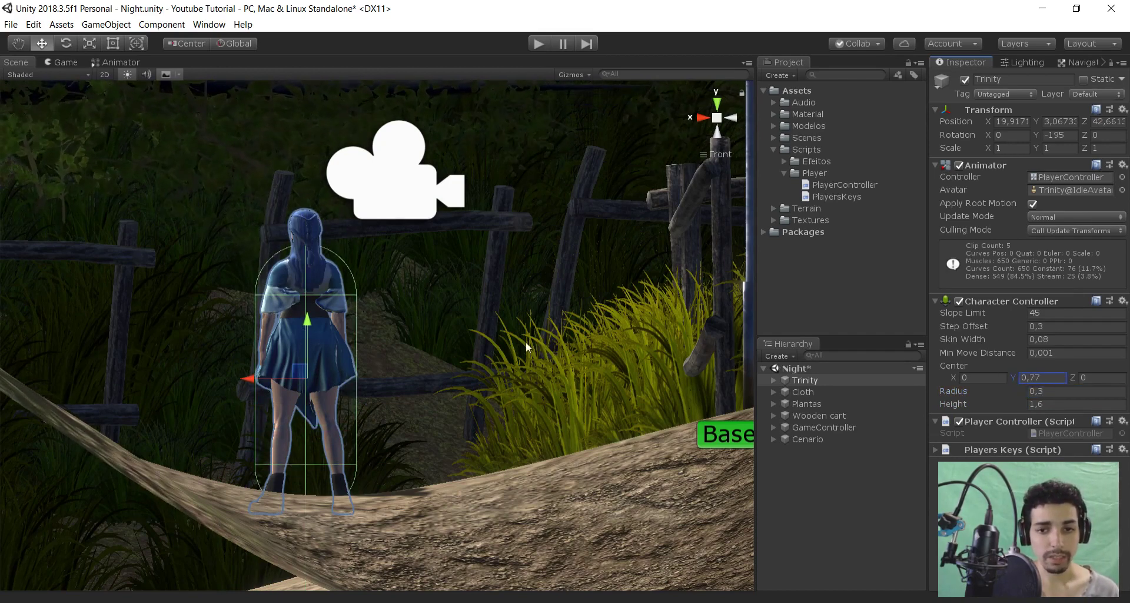
{"action": "left_click_drag", "start_coordinate": [306, 320], "coordinate": [307, 297]}
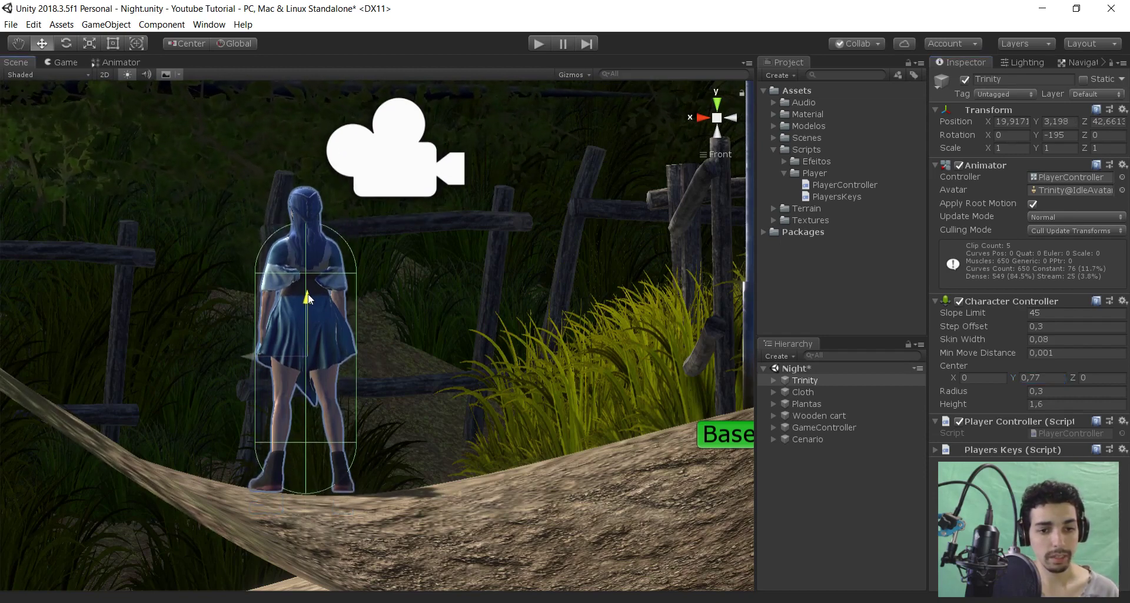
{"action": "left_click", "coordinate": [1009, 375]}
{"action": "key", "text": "BackSpace"}
{"action": "type", "text": "1"}
{"action": "left_click_drag", "start_coordinate": [1008, 376], "coordinate": [1009, 374]}
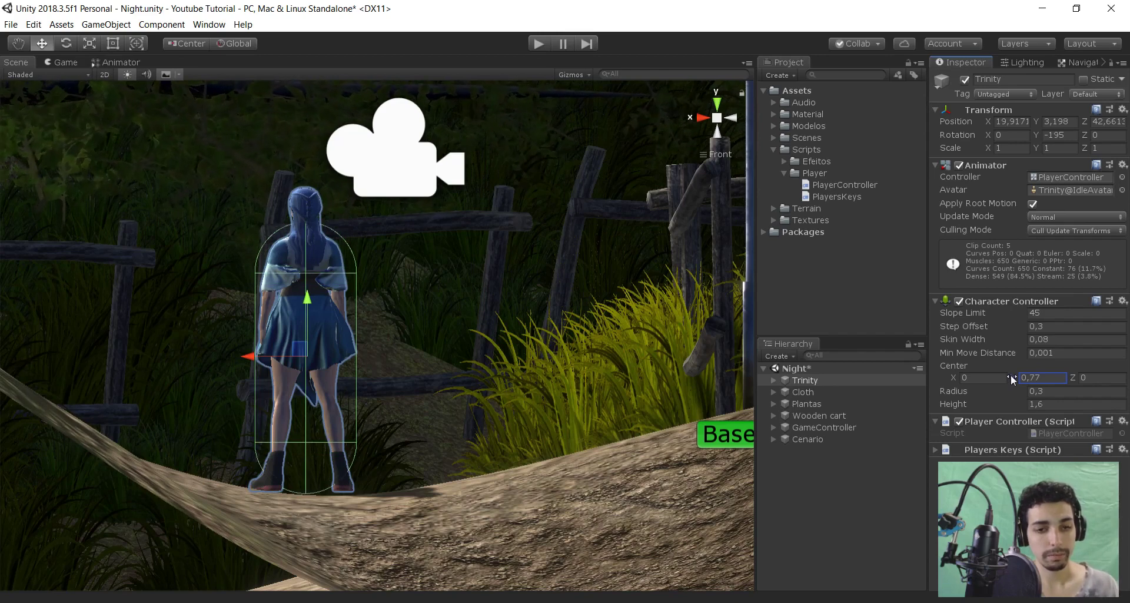
Set Skin Width to 0,0001, save the scene and start Play mode
{"action": "left_click", "coordinate": [1040, 339]}
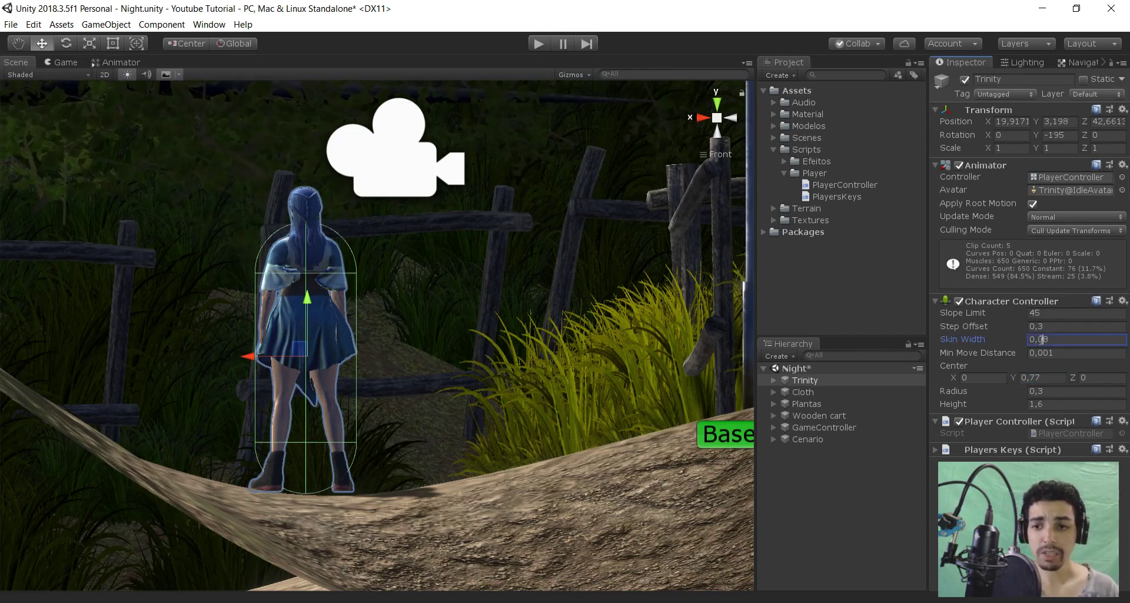
{"action": "key", "text": "BackSpace"}
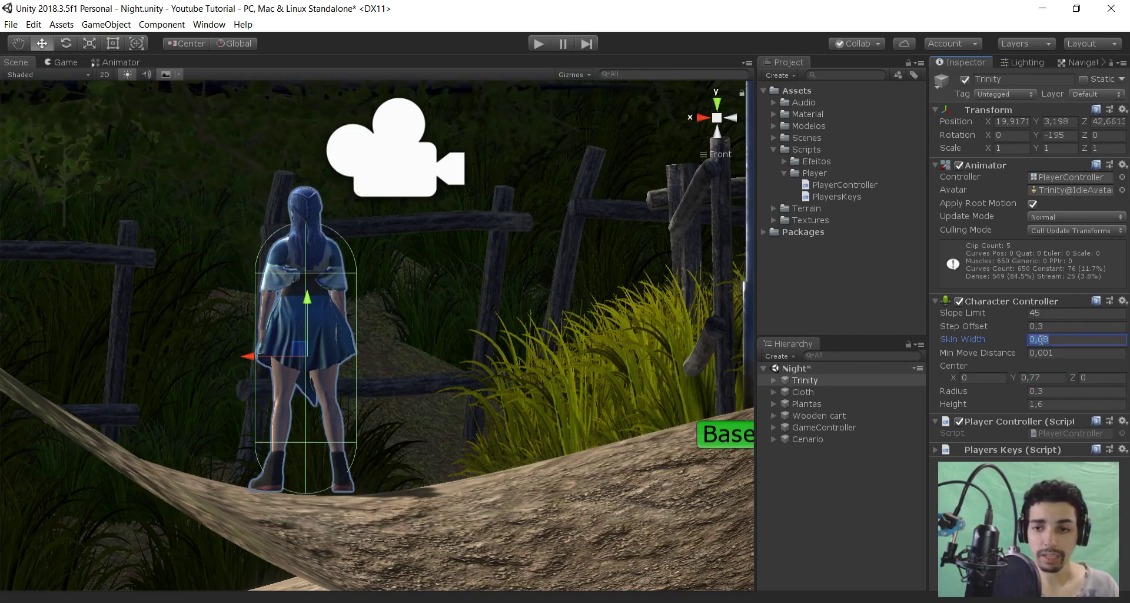
{"action": "type", "text": "001"}
{"action": "key", "text": "ctrl+s"}
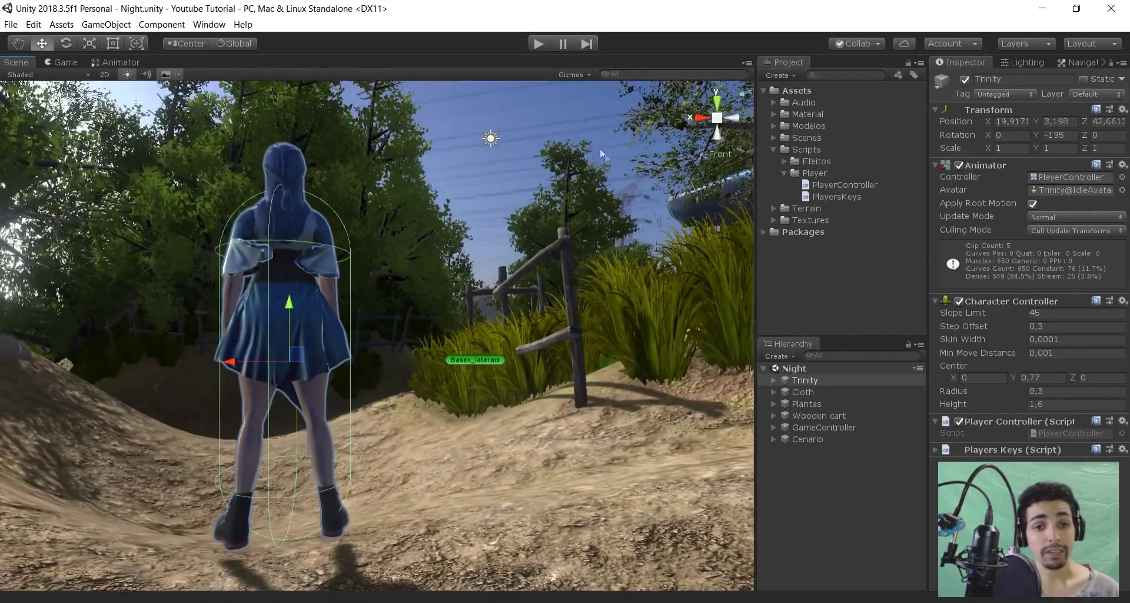
{"action": "left_click", "coordinate": [548, 44]}
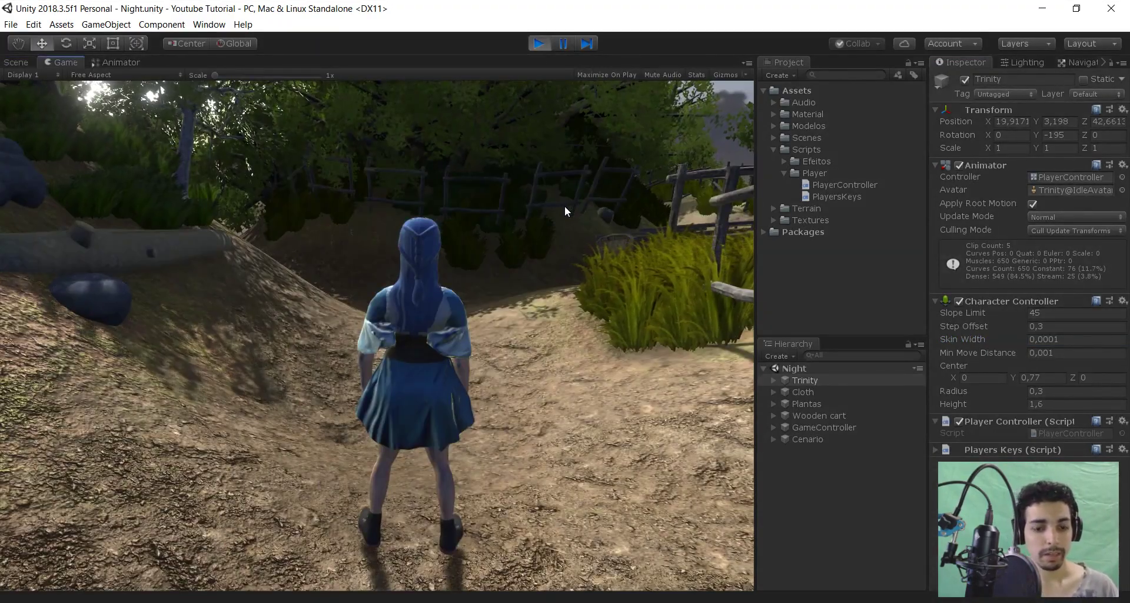
Run Trinity forward, right and back with WASD, stop Play mode, and view the Animator graph
{"action": "key", "text": "w"}
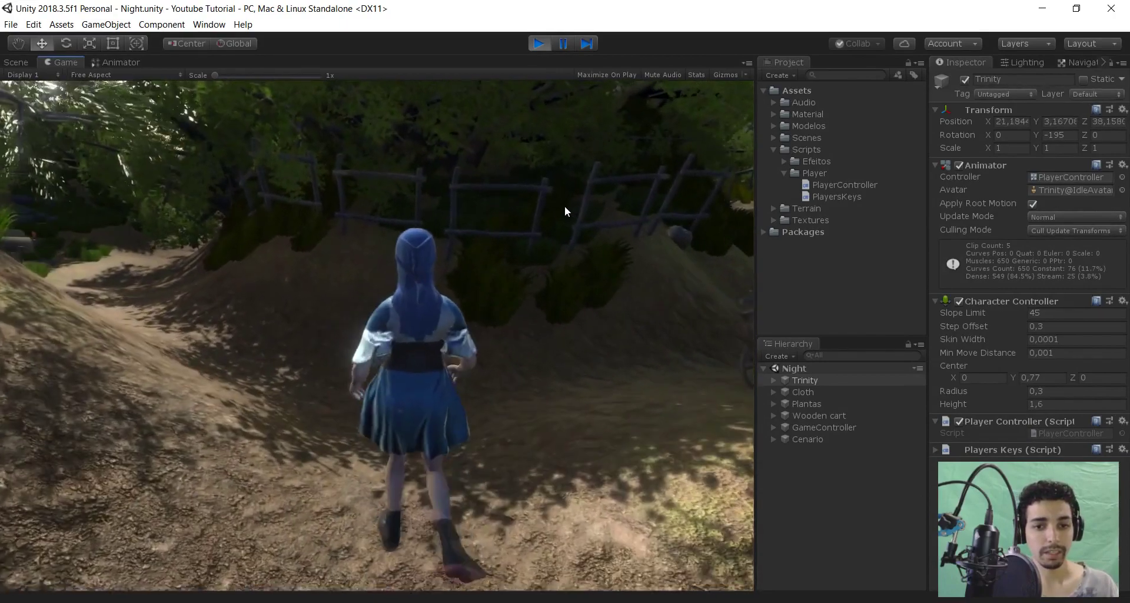
{"action": "key", "text": "w"}
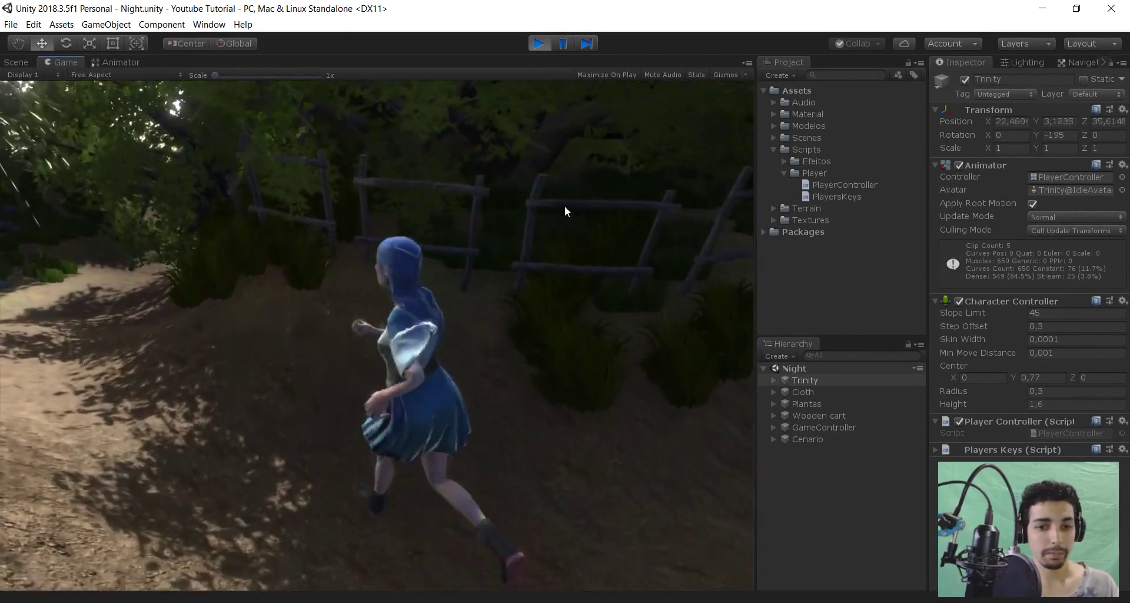
{"action": "key", "text": "d"}
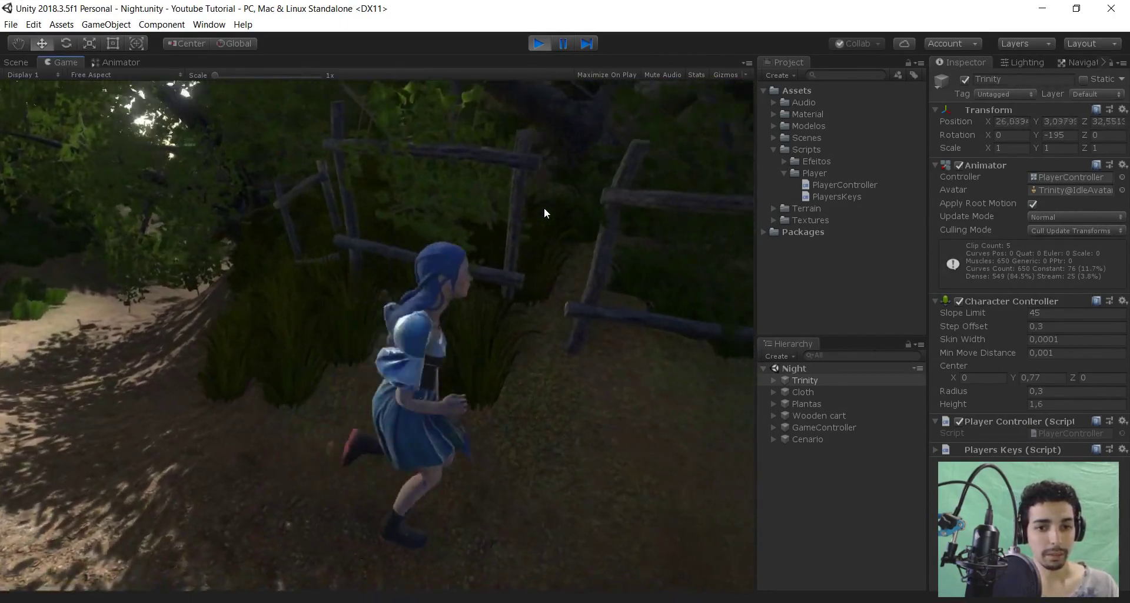
{"action": "key", "text": "s"}
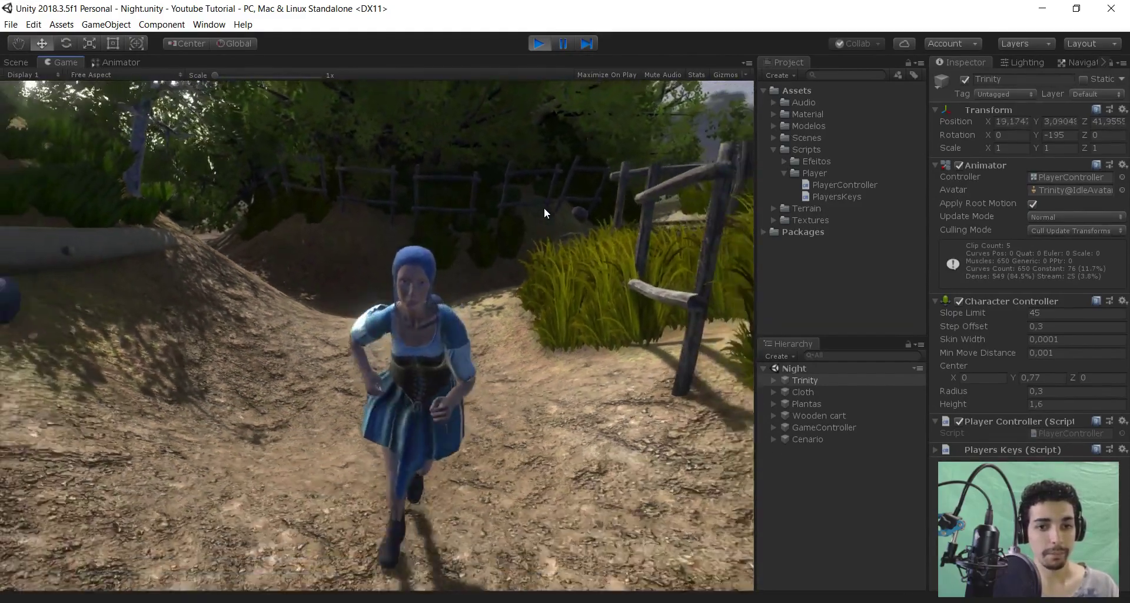
{"action": "key", "text": "w"}
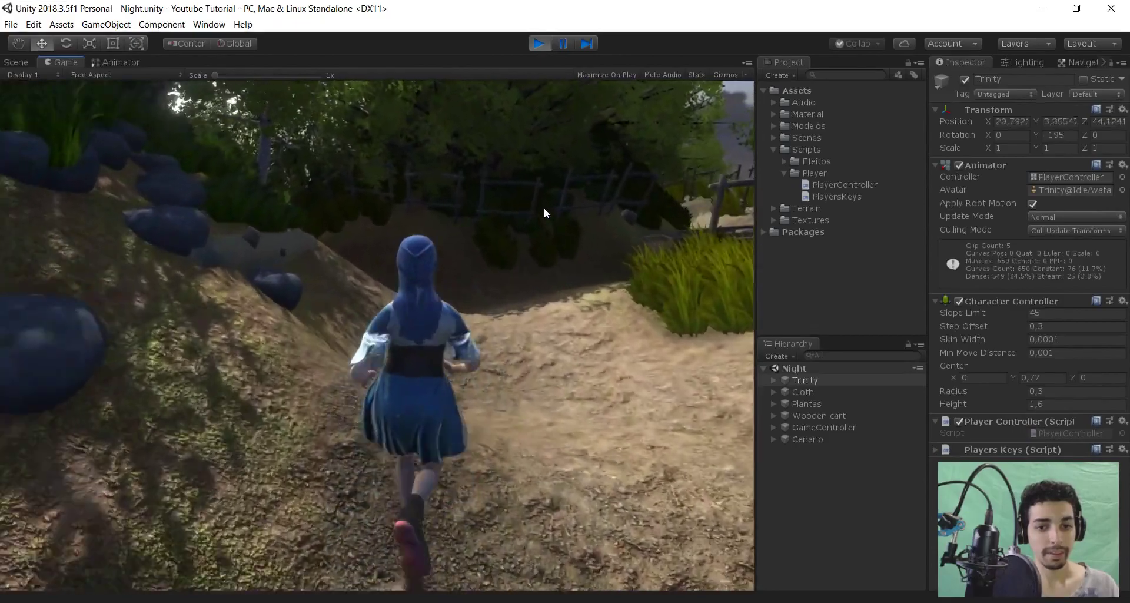
{"action": "key", "text": "s"}
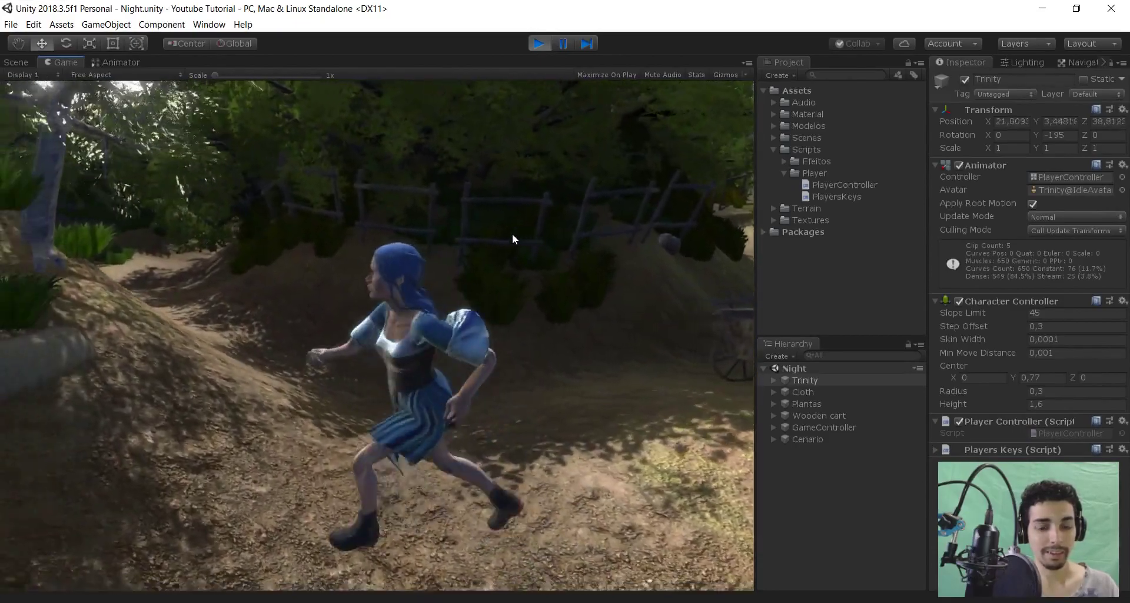
{"action": "key", "text": "w"}
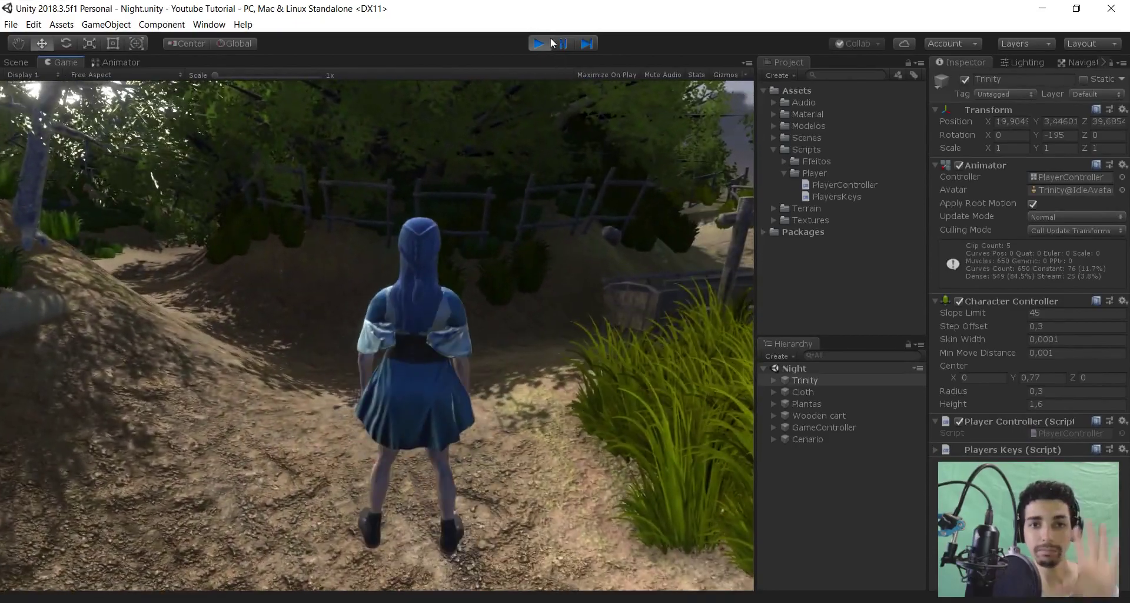
{"action": "key", "text": "ctrl+p"}
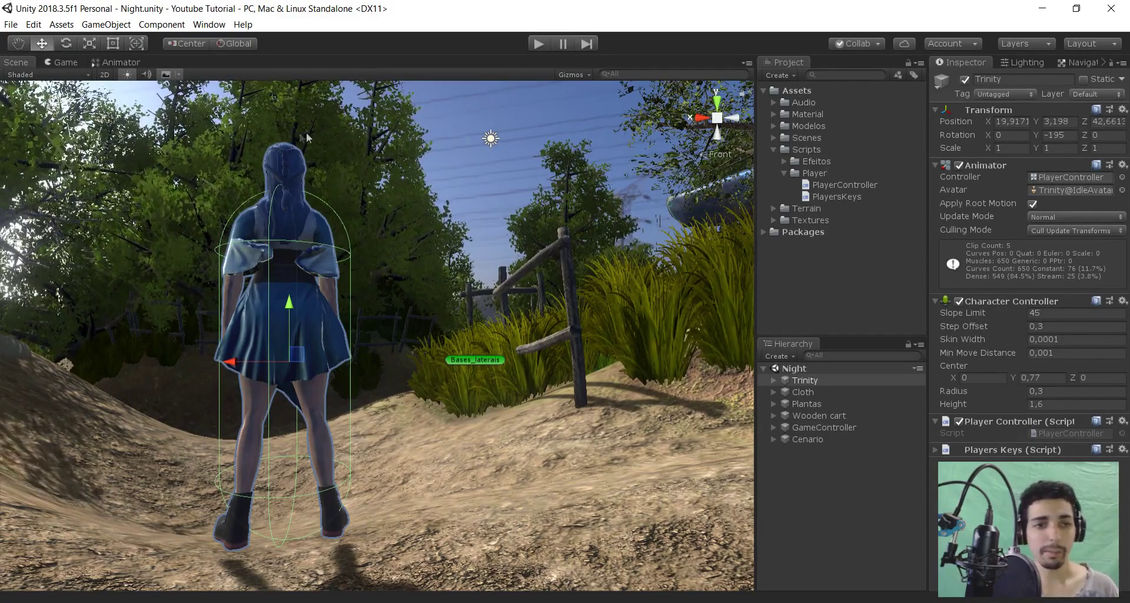
{"action": "left_click", "coordinate": [130, 63]}
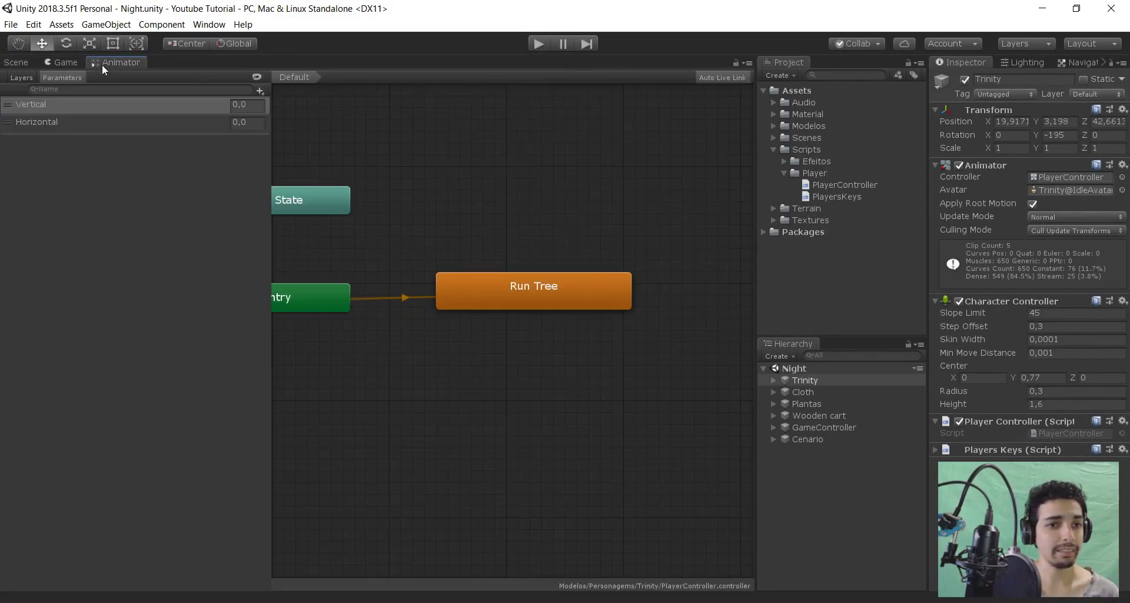
Open the Run Tree blend tree, then return to Base Layer and select Trinity
{"action": "double_click", "coordinate": [500, 283]}
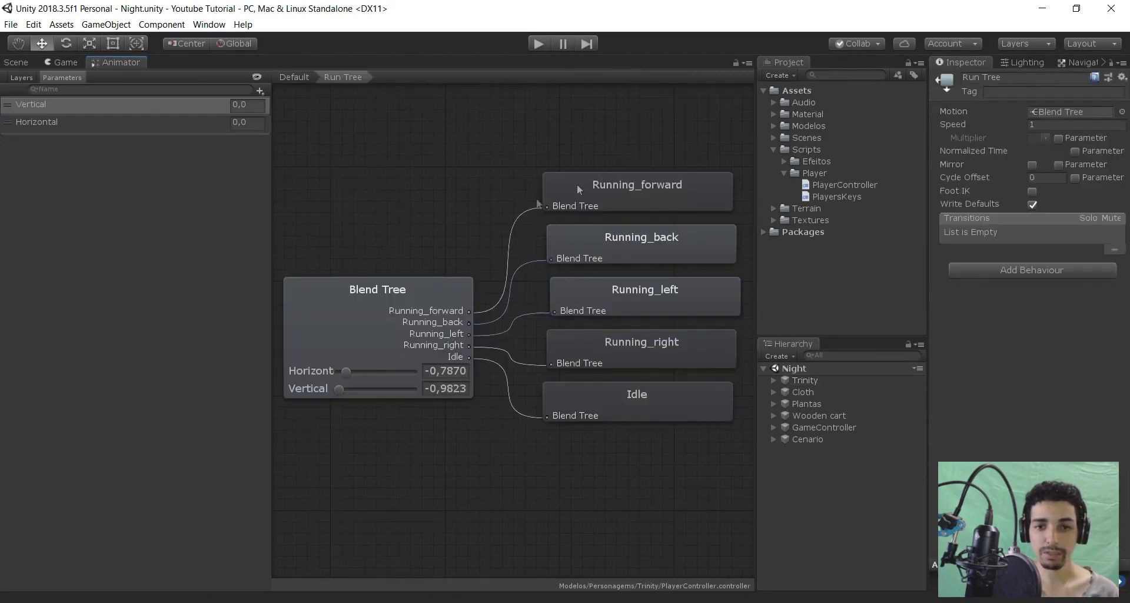
{"action": "left_click", "coordinate": [433, 282]}
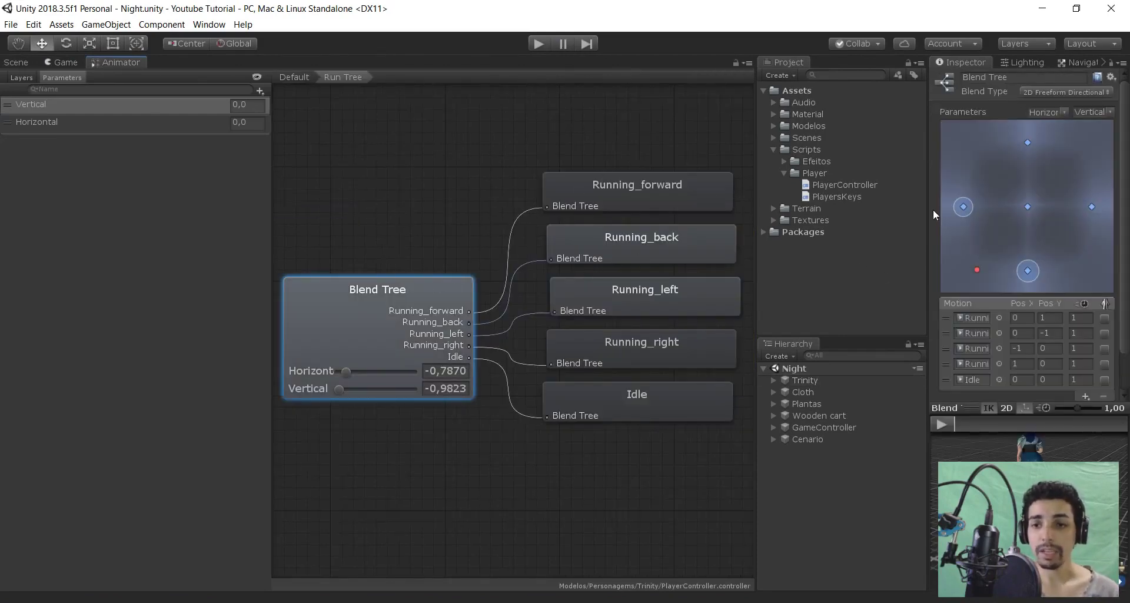
{"action": "left_click", "coordinate": [300, 77]}
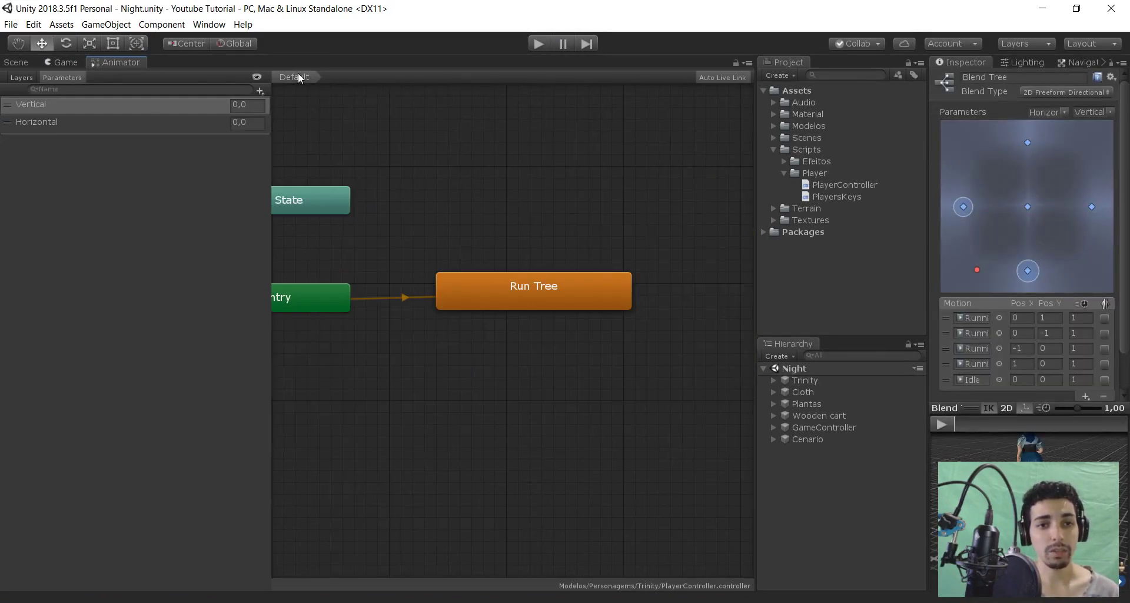
{"action": "left_click", "coordinate": [830, 300]}
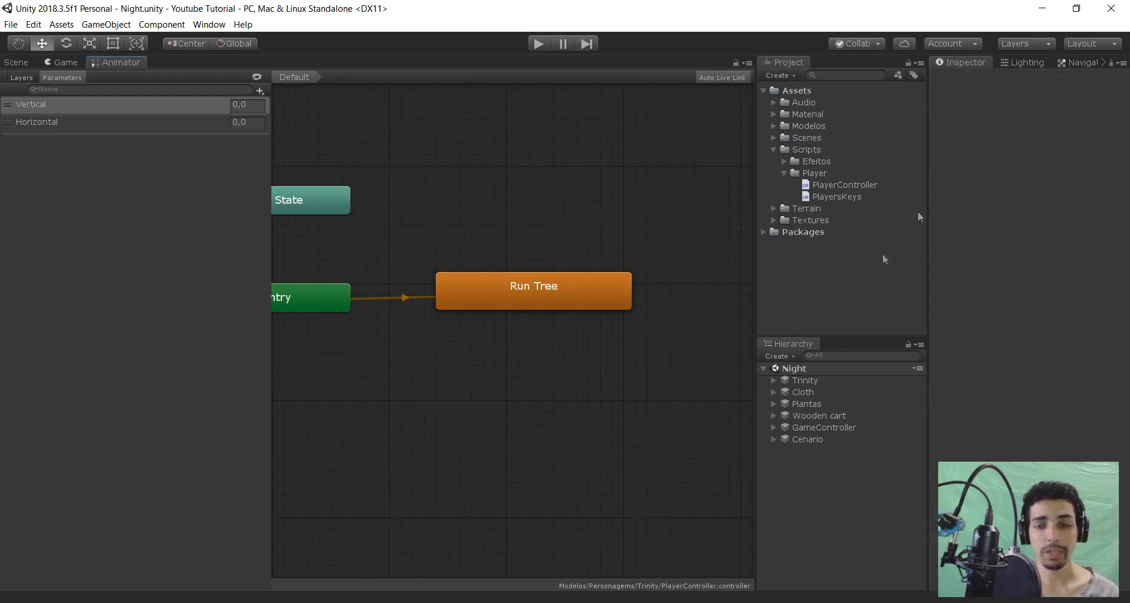
{"action": "left_click", "coordinate": [811, 380]}
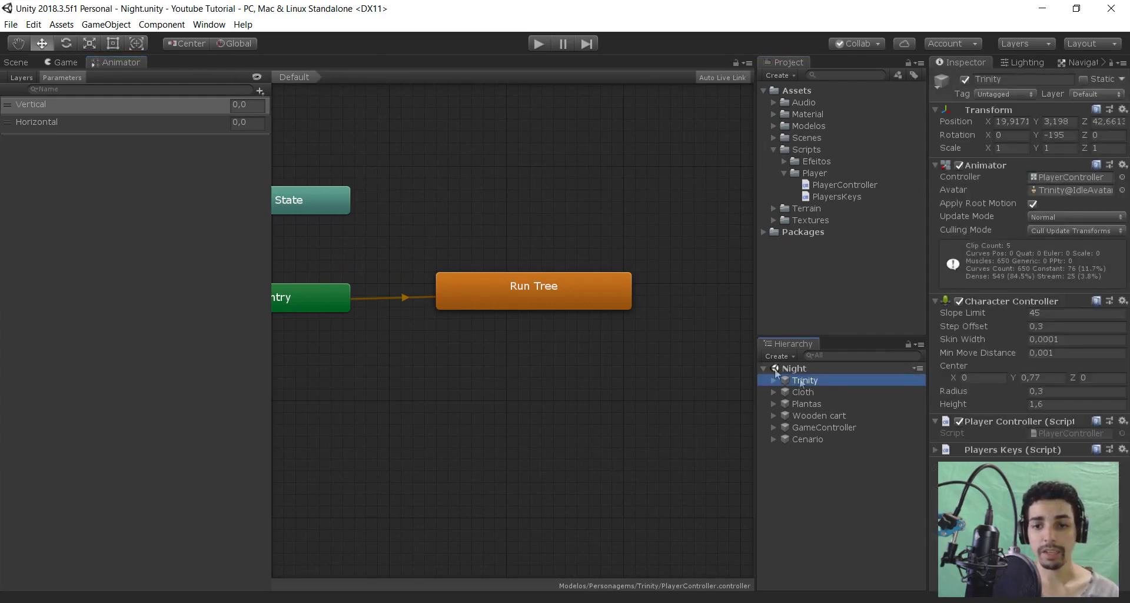
Open the Animator window and show the Run Tree blend tree's motion settings
{"action": "left_click", "coordinate": [218, 23]}
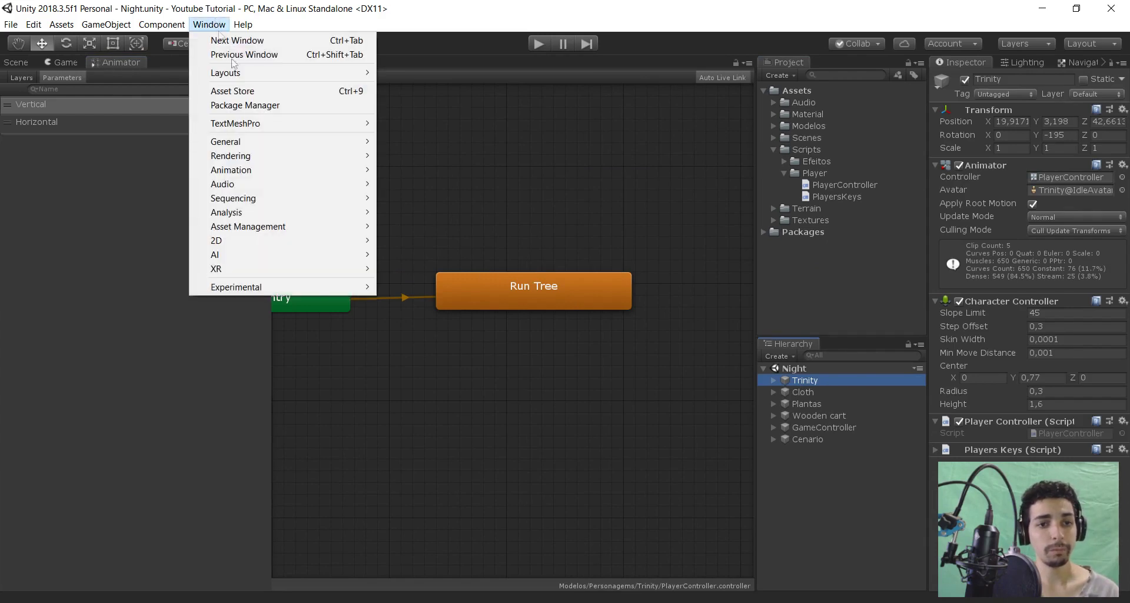
{"action": "mouse_move", "coordinate": [345, 173]}
{"action": "left_click", "coordinate": [428, 183]}
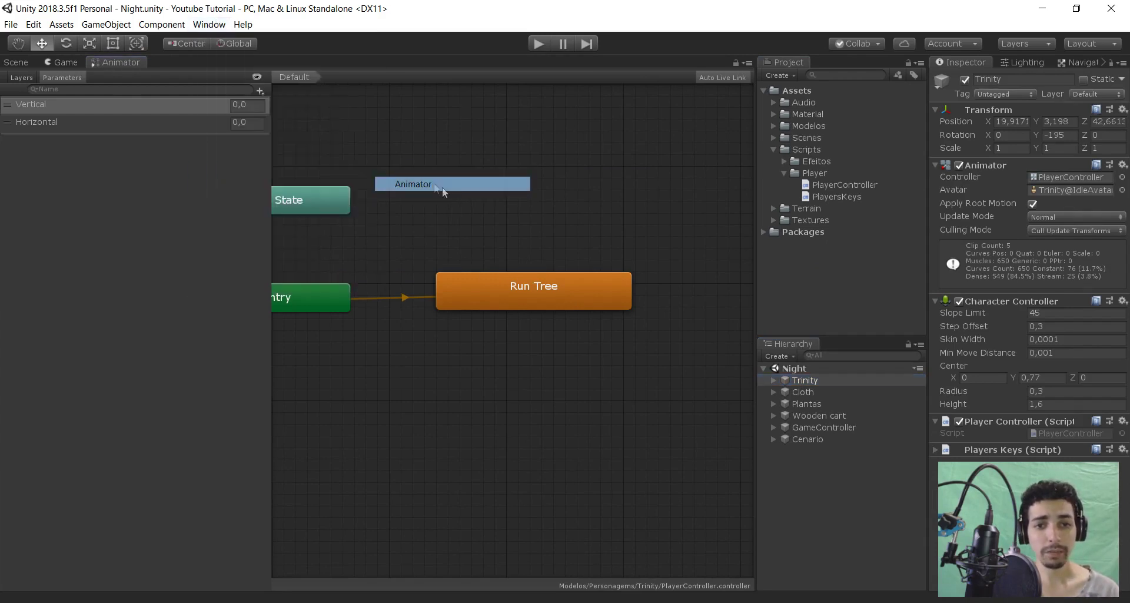
{"action": "double_click", "coordinate": [553, 298]}
{"action": "left_click", "coordinate": [424, 304]}
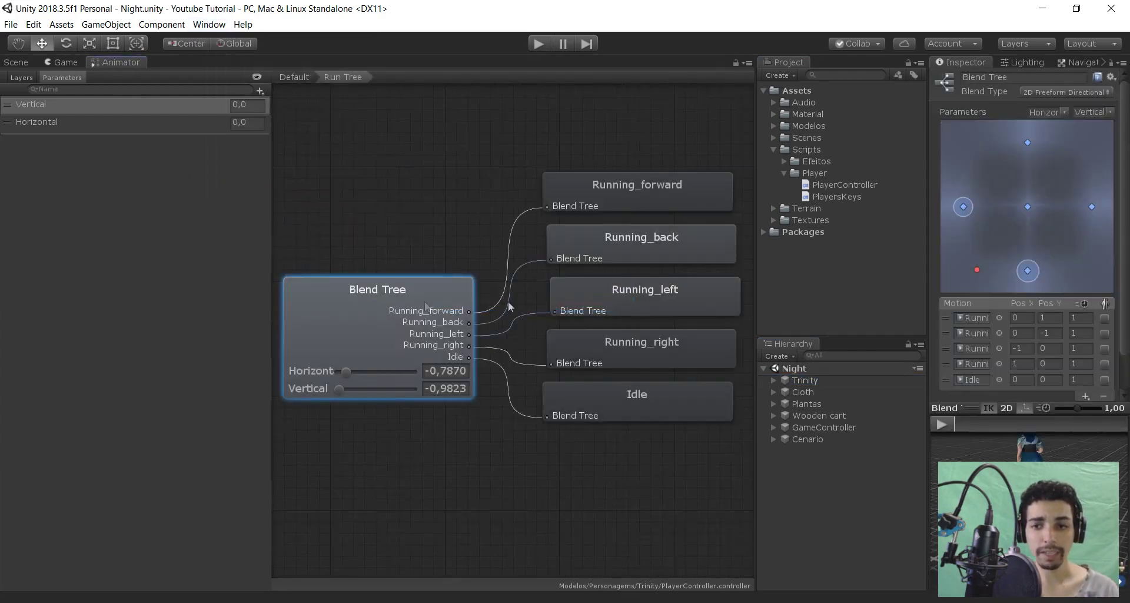
{"action": "left_click_drag", "start_coordinate": [927, 241], "coordinate": [683, 247]}
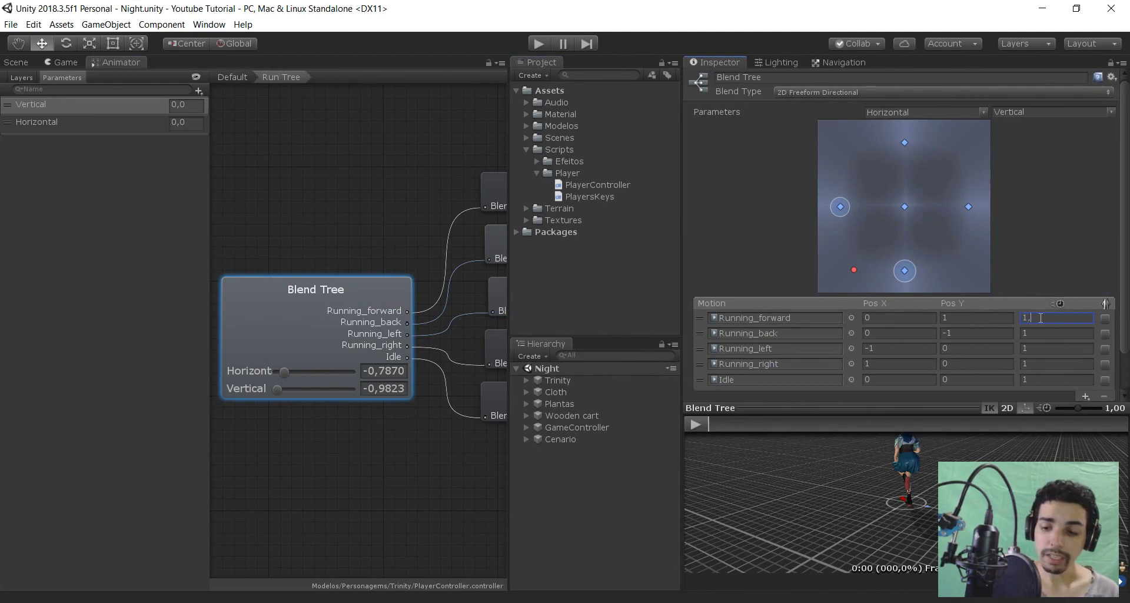
Set each running and idle motion's speed to 1,5 in the blend tree
{"action": "type", "text": "5"}
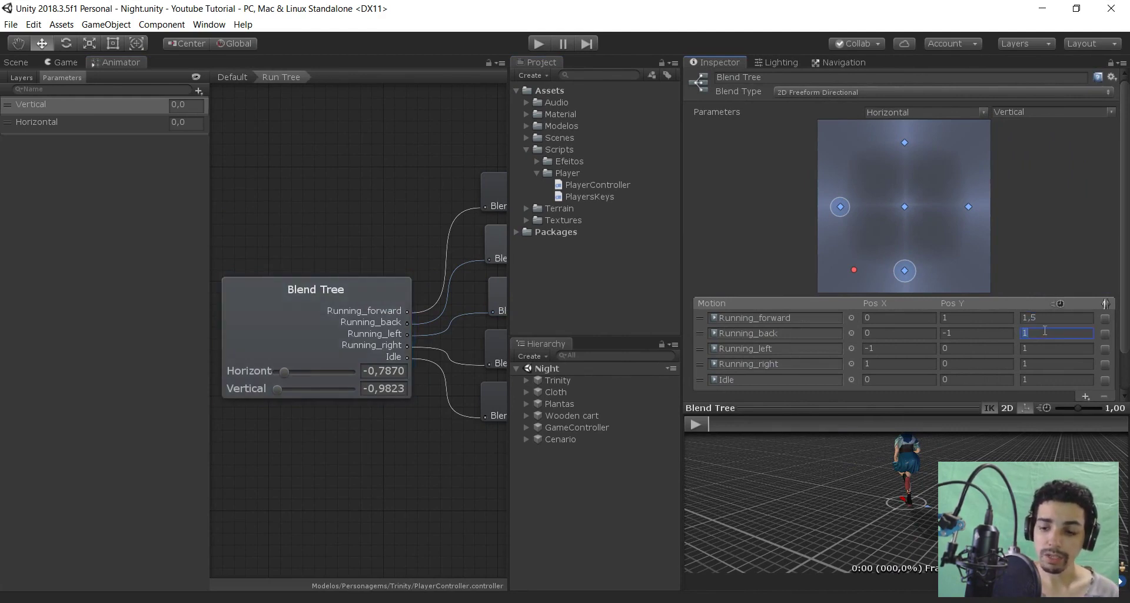
{"action": "type", "text": ",5"}
{"action": "left_click", "coordinate": [1043, 347]}
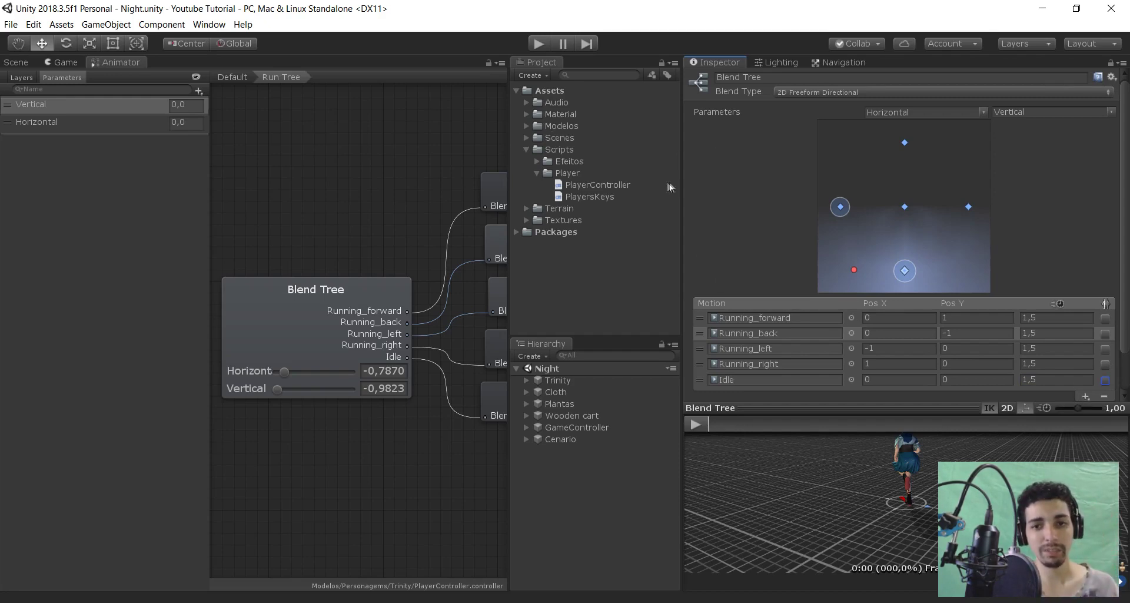
{"action": "left_click_drag", "start_coordinate": [680, 185], "coordinate": [904, 194]}
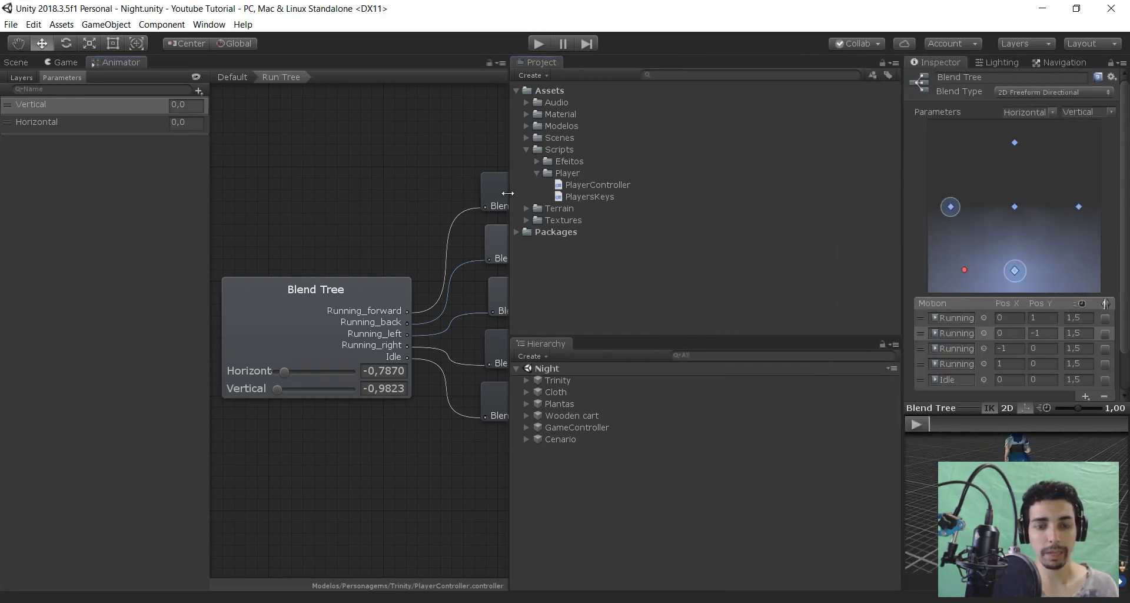
{"action": "left_click_drag", "start_coordinate": [508, 193], "coordinate": [755, 194]}
{"action": "left_click", "coordinate": [21, 77]}
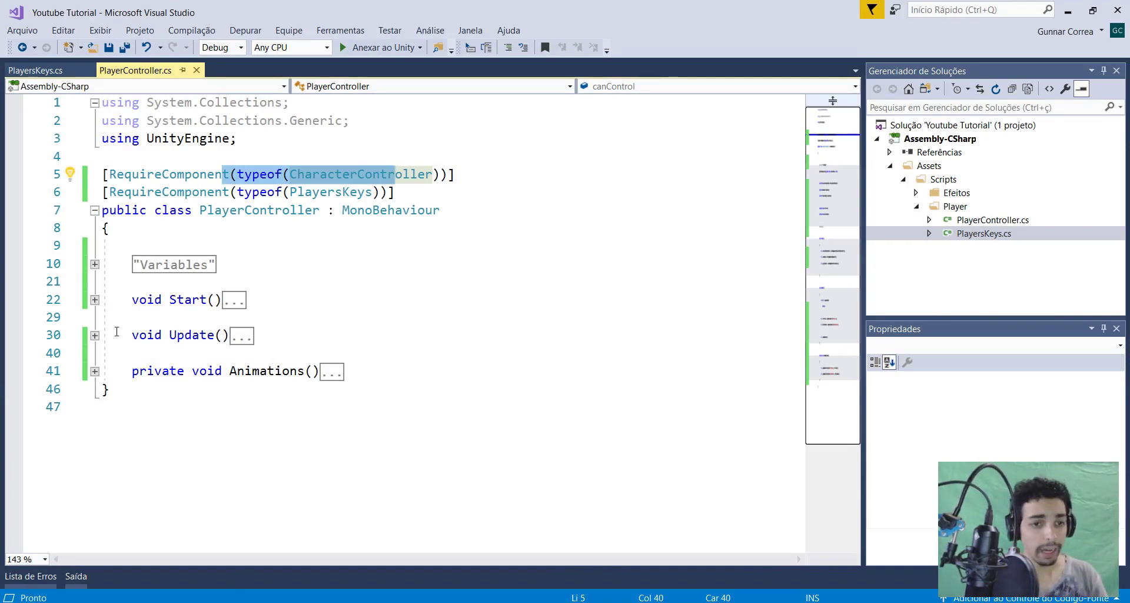
Expand Update and add an if (!this.characterController.isGrounded) check after Animations(), then save
{"action": "left_click", "coordinate": [93, 336]}
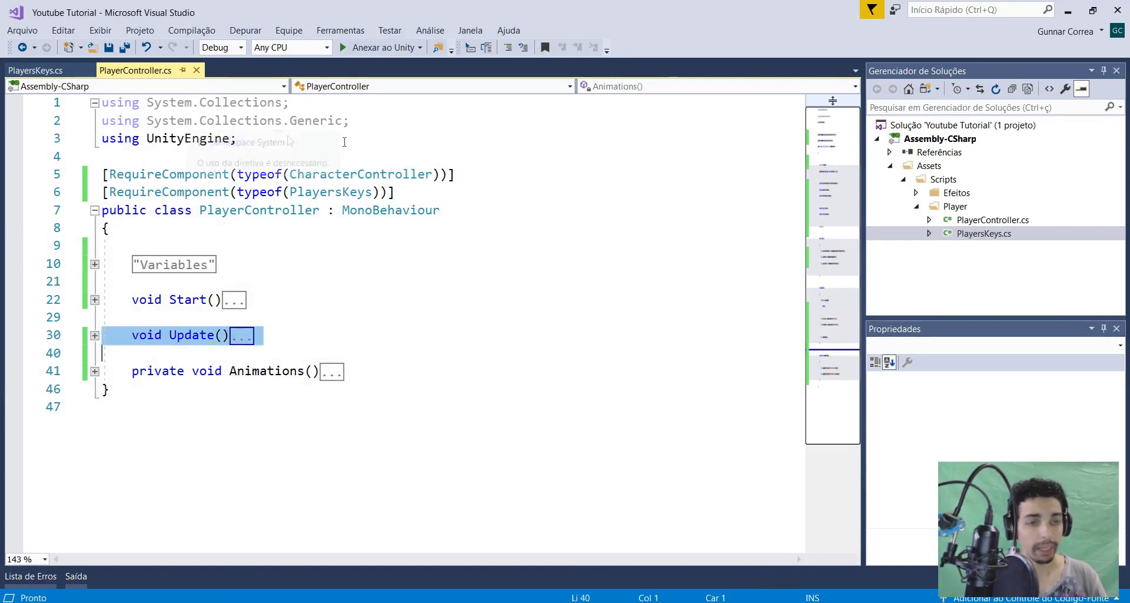
{"action": "left_click", "coordinate": [93, 336]}
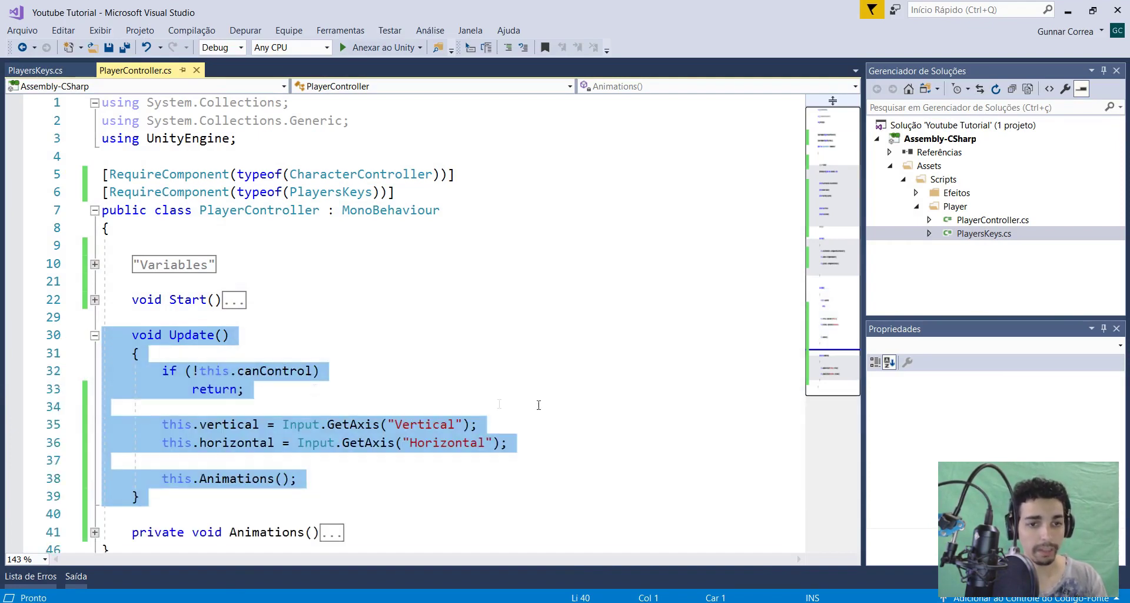
{"action": "left_click", "coordinate": [539, 405]}
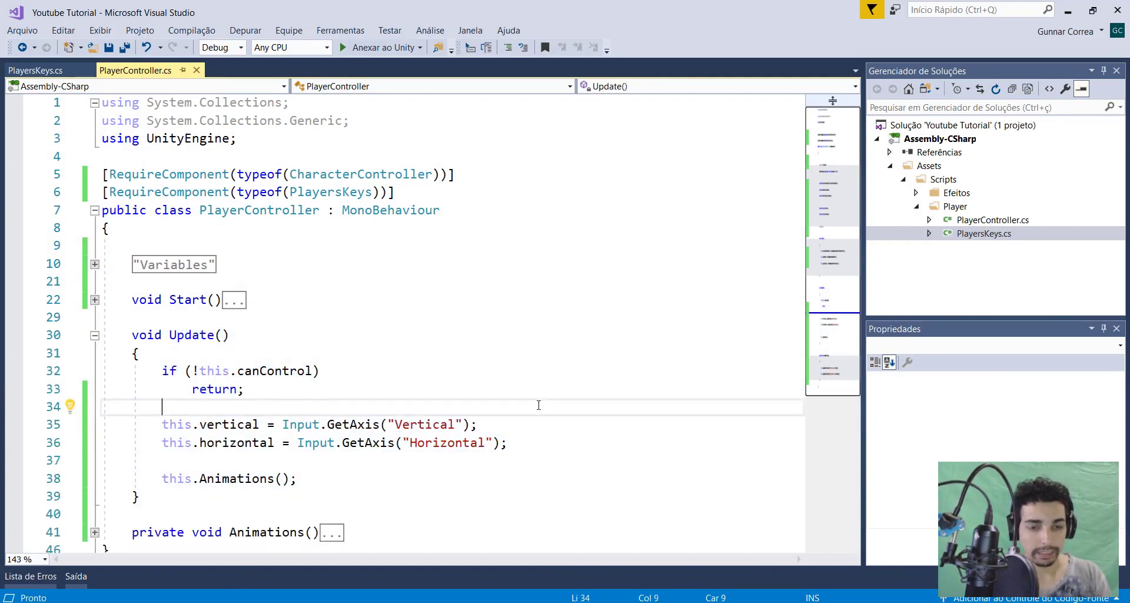
{"action": "scroll", "coordinate": [528, 419], "scroll_direction": "down", "scroll_amount": 5}
{"action": "left_click", "coordinate": [324, 211]}
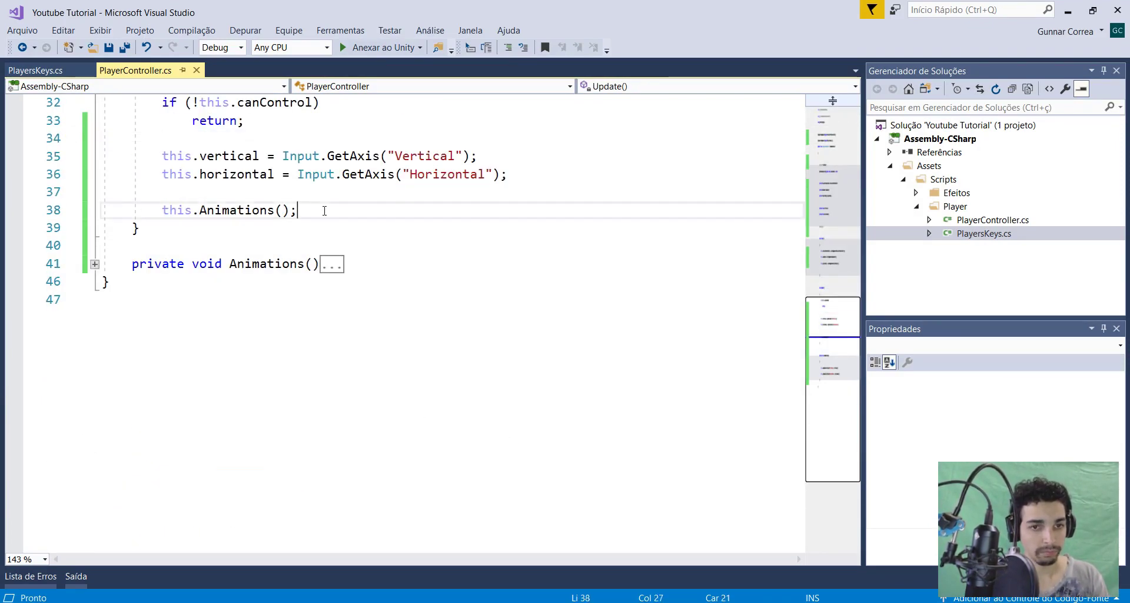
{"action": "key", "text": "Return"}
{"action": "key", "text": "Return"}
{"action": "type", "text": "if "}
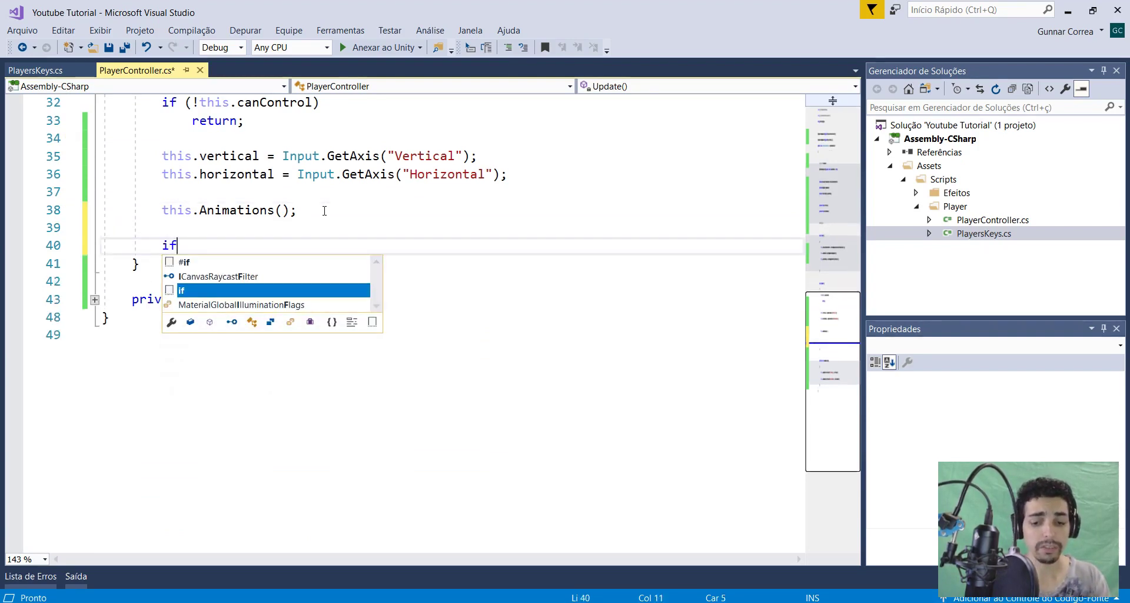
{"action": "type", "text": "his.char"}
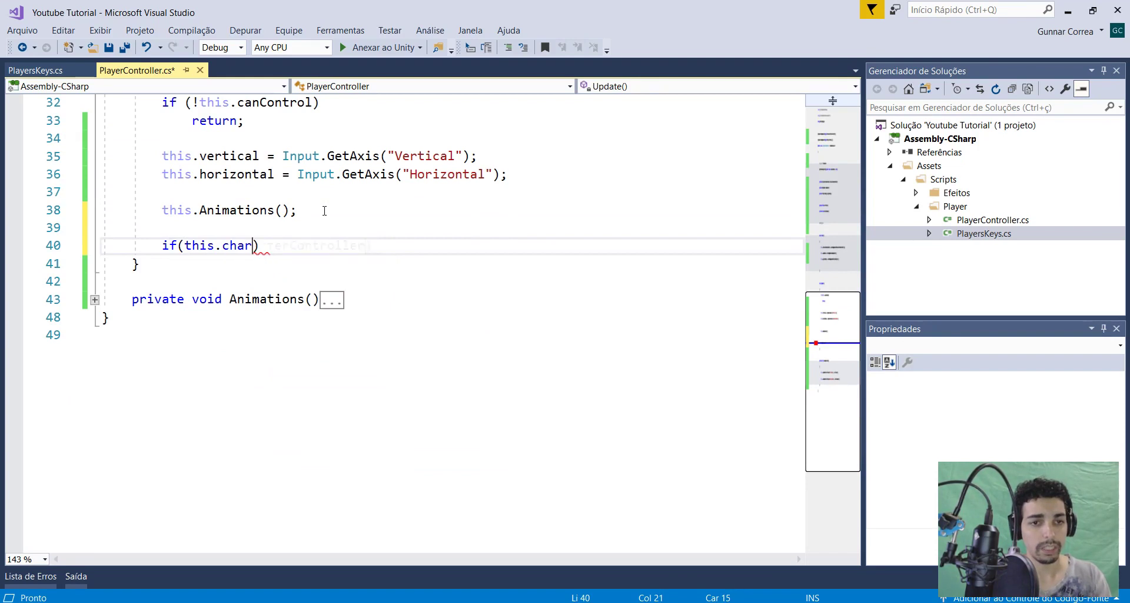
{"action": "key", "text": "Tab"}
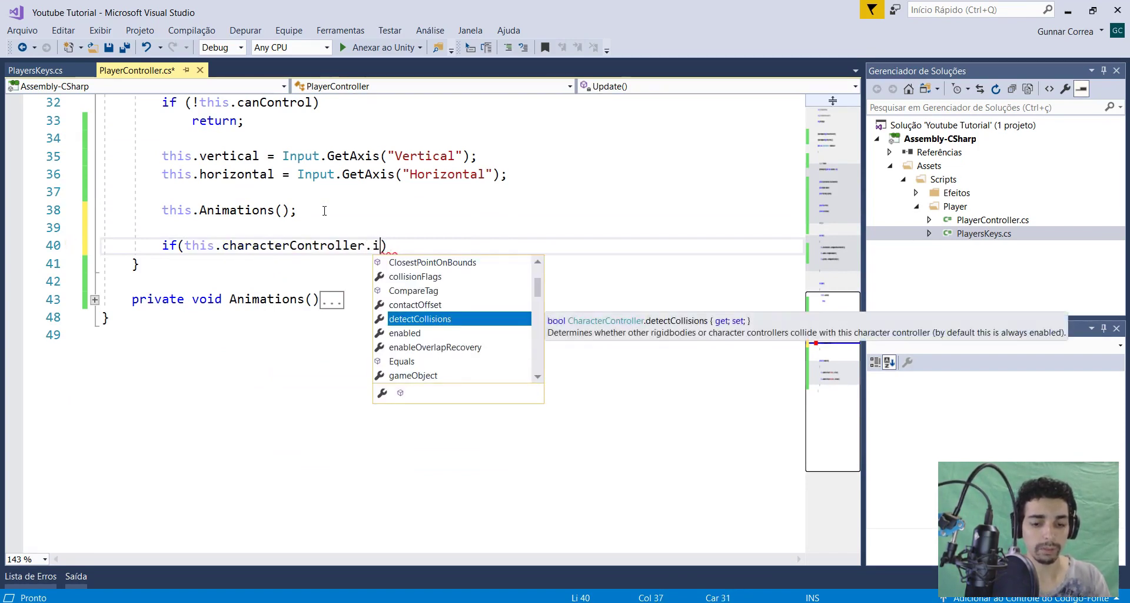
{"action": "type", "text": "is"}
{"action": "key", "text": "Tab"}
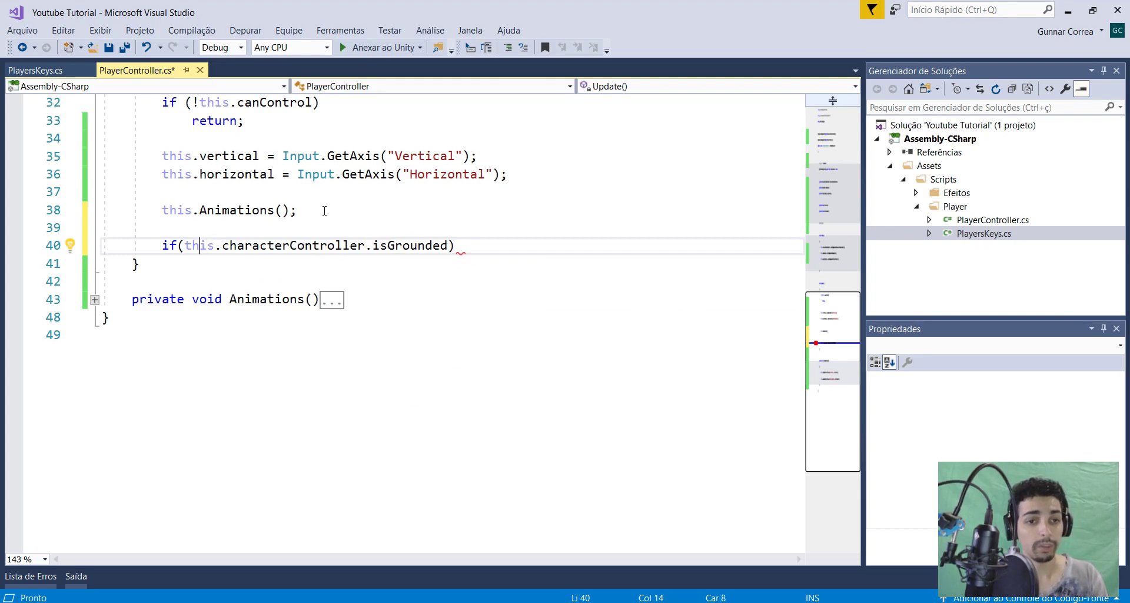
{"action": "type", "text": "!"}
{"action": "key", "text": "ctrl+s"}
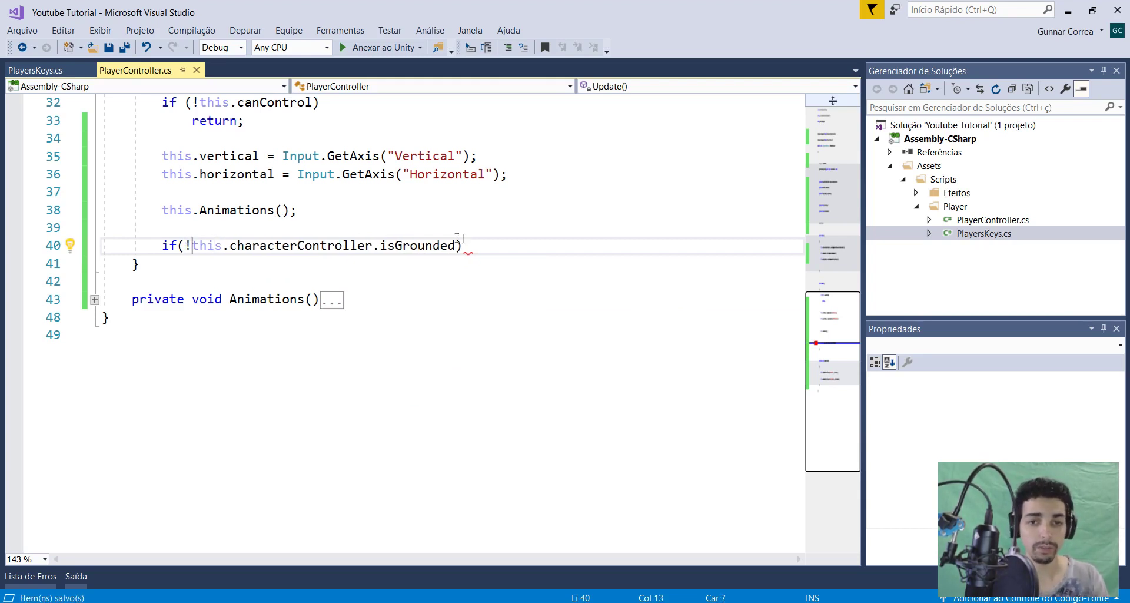
Add this.characterController.Move(new Vector3(0, -1, 0)) under the check, save, and return to Unity
{"action": "key", "text": "Return"}
{"action": "type", "text": "this"}
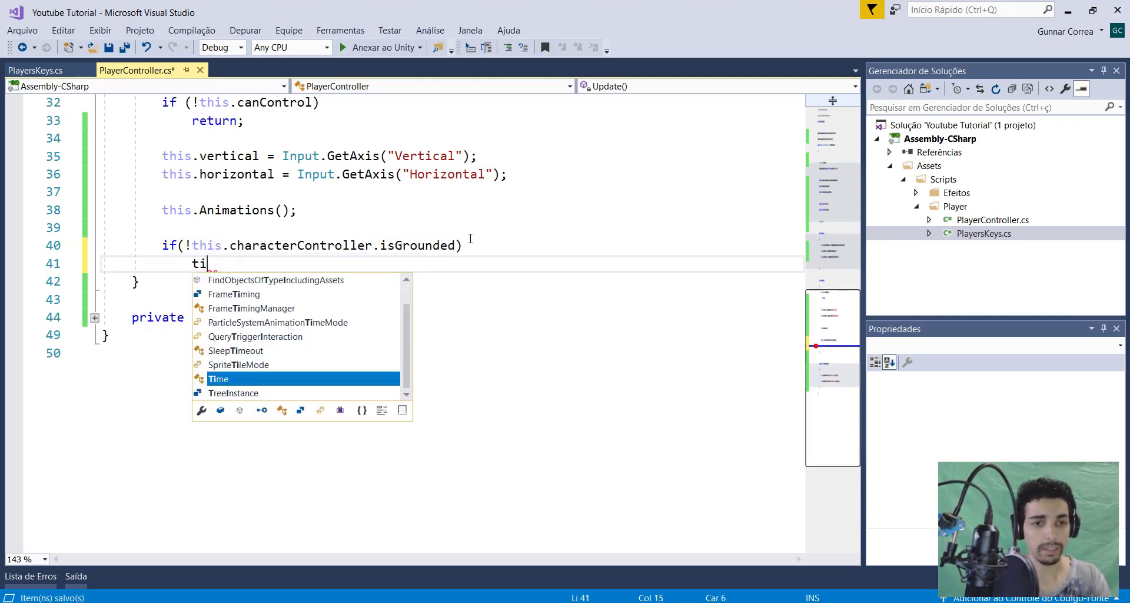
{"action": "type", "text": "."}
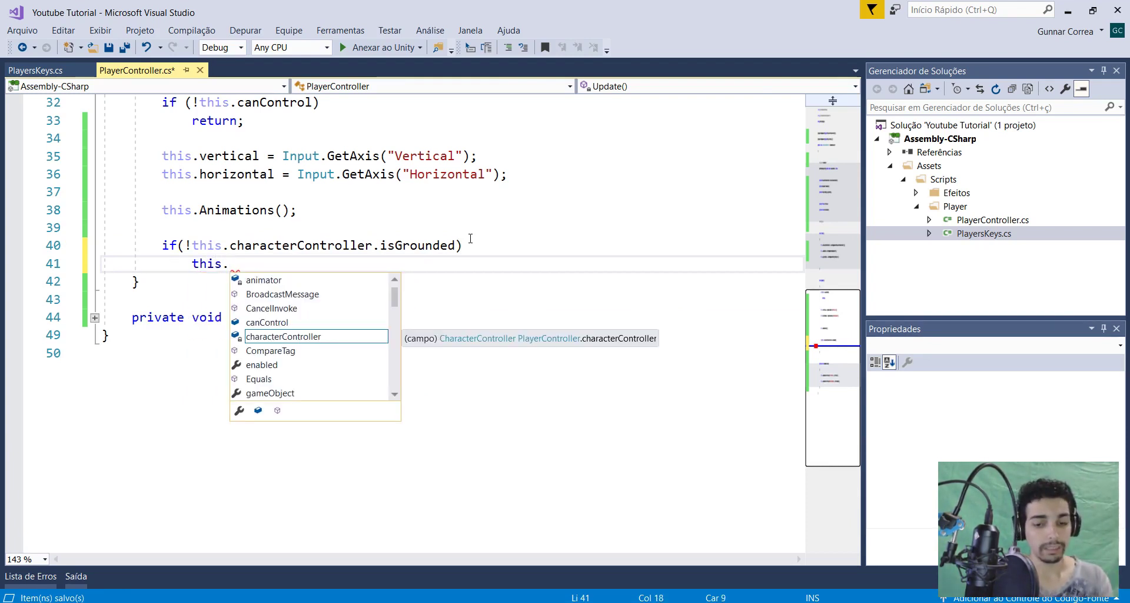
{"action": "type", "text": "cha"}
{"action": "key", "text": "Tab"}
{"action": "type", "text": ".mo"}
{"action": "key", "text": "Tab"}
{"action": "type", "text": "()."}
{"action": "key", "text": "BackSpace"}
{"action": "type", "text": ";"}
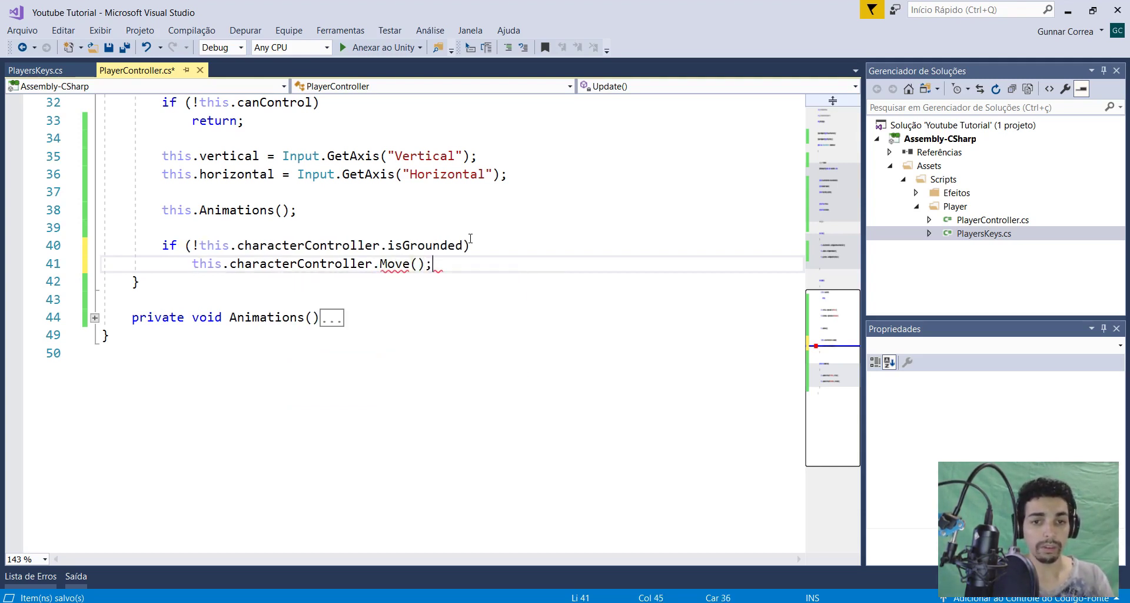
{"action": "type", "text": "V"}
{"action": "key", "text": "Tab"}
{"action": "type", "text": "("}
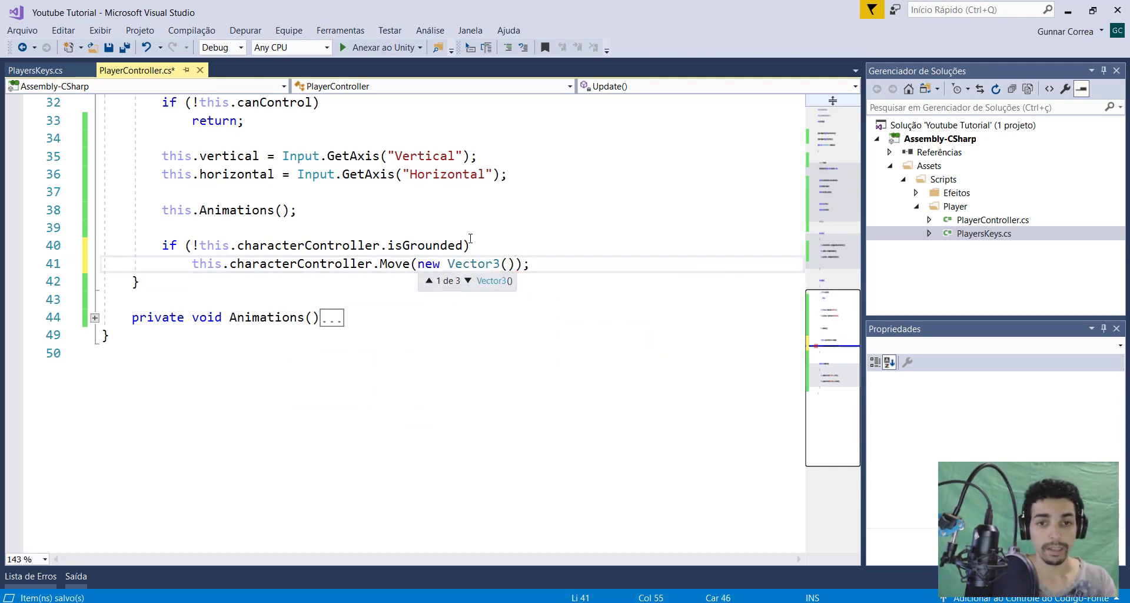
{"action": "type", "text": "0,-1"}
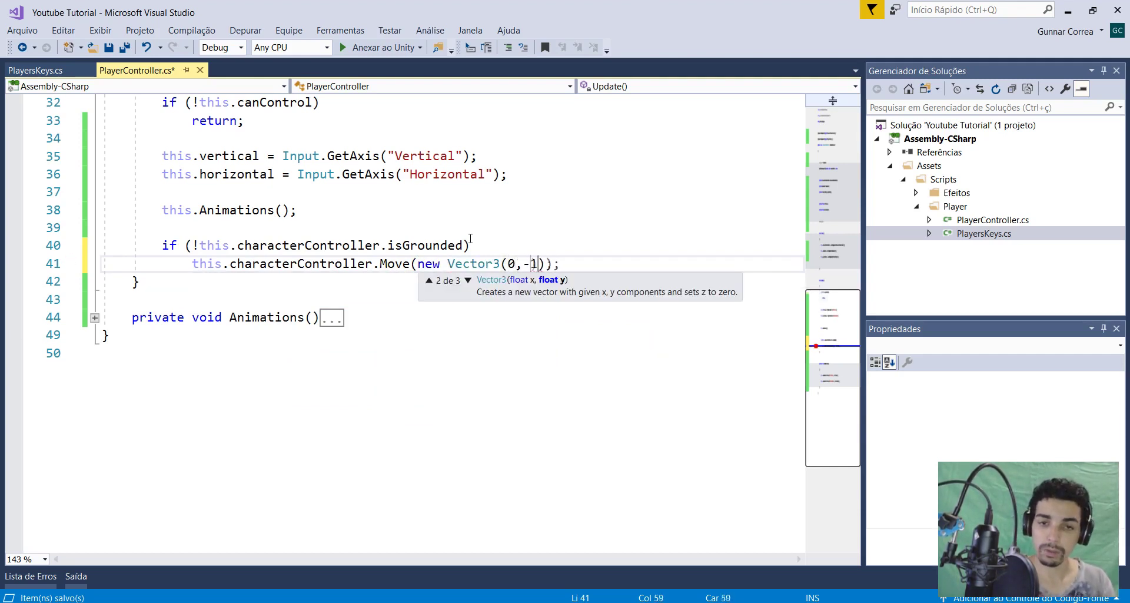
{"action": "type", "text": ",0"}
{"action": "key", "text": "ctrl+s"}
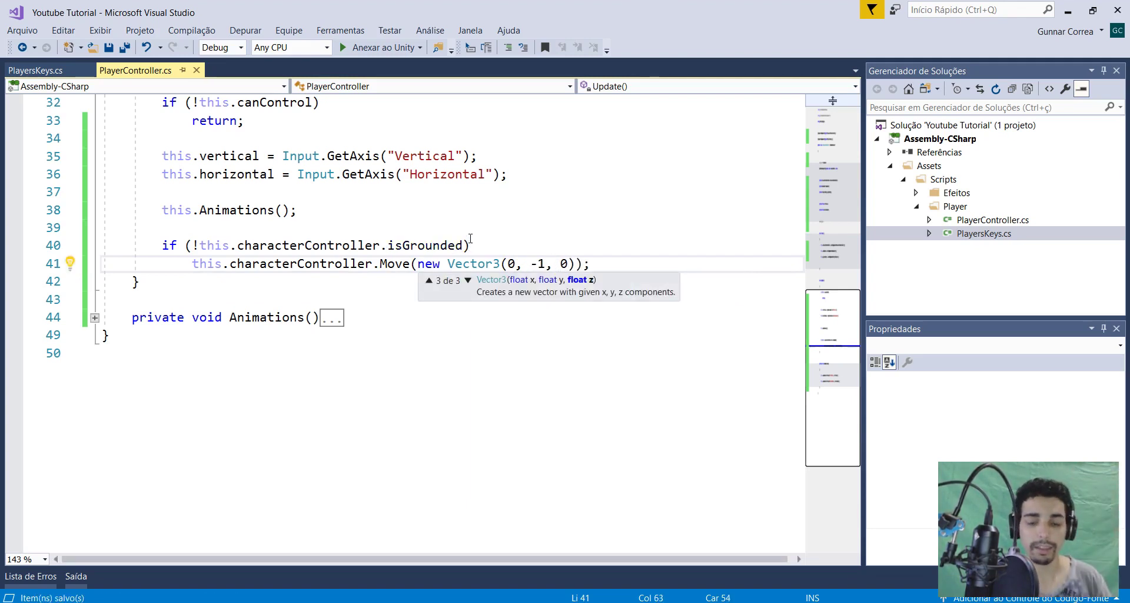
{"action": "key", "text": "alt+Tab"}
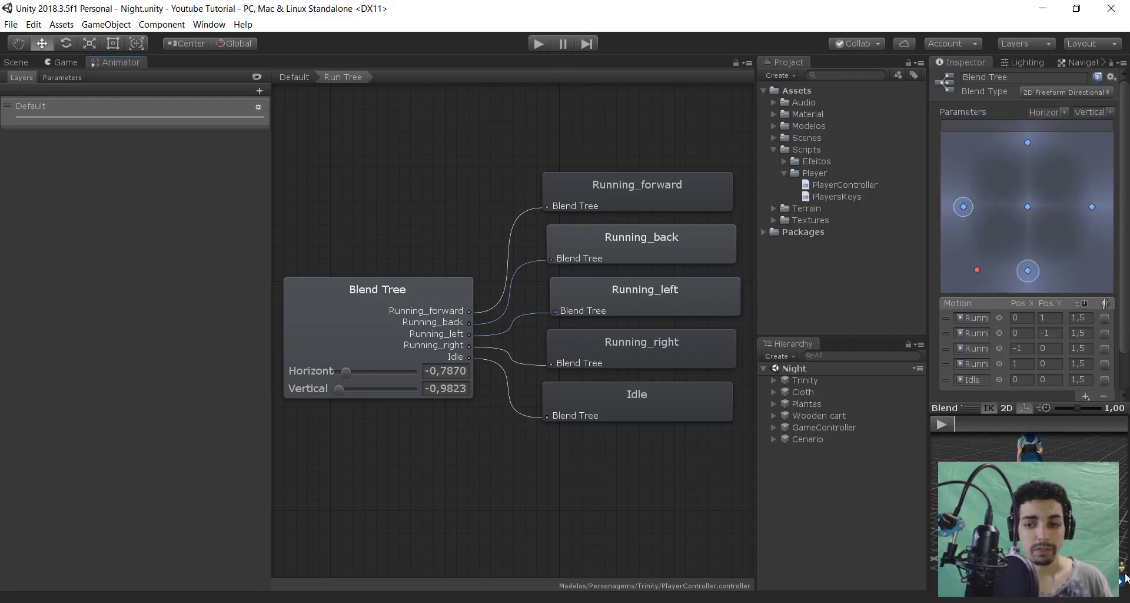
Enter Play mode and run Trinity forward, back, left and right through the forest with WASD
{"action": "left_click", "coordinate": [533, 40]}
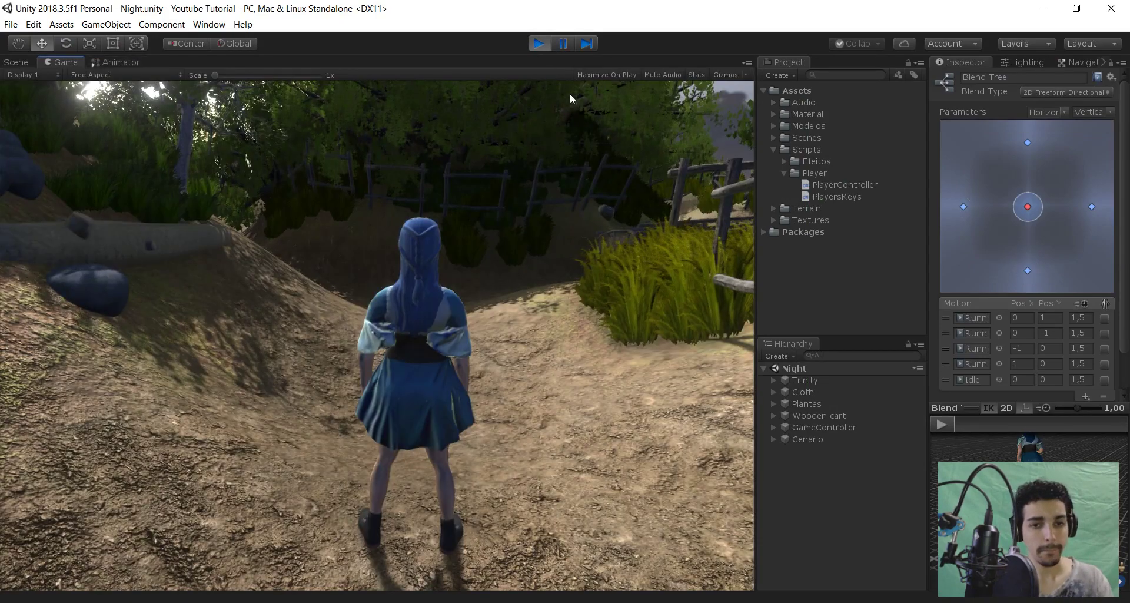
{"action": "key", "text": "w"}
{"action": "key", "text": "d"}
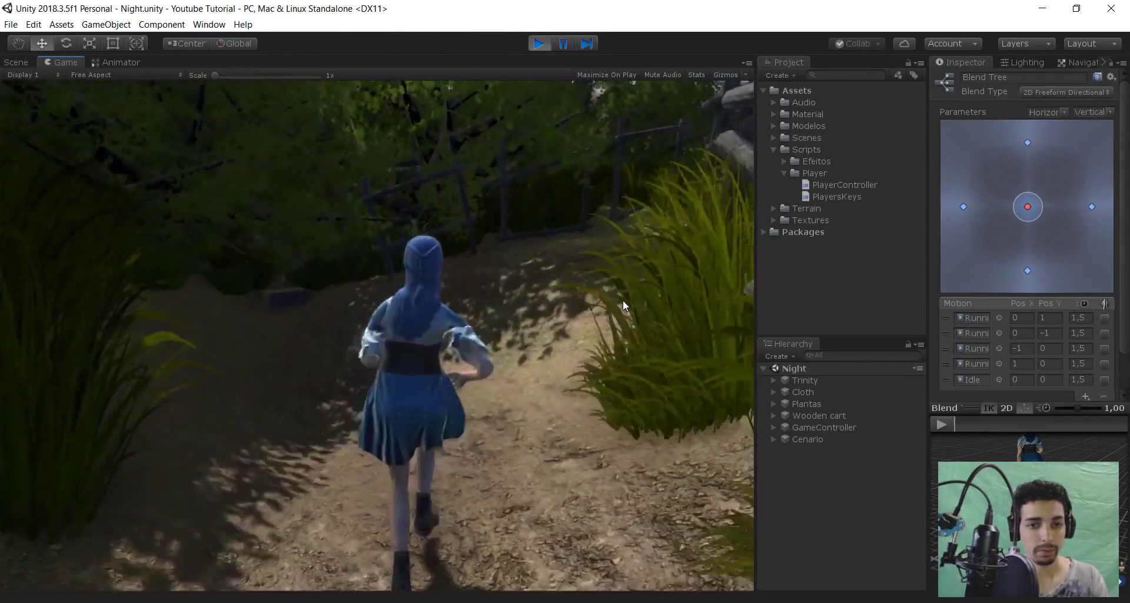
{"action": "key", "text": "d"}
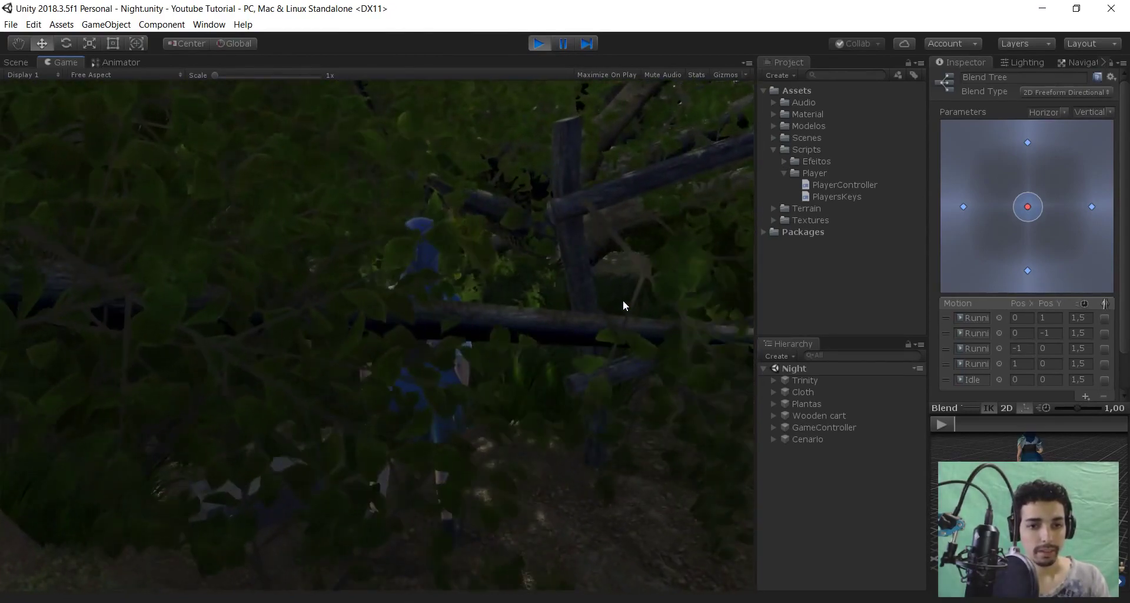
{"action": "key", "text": "w"}
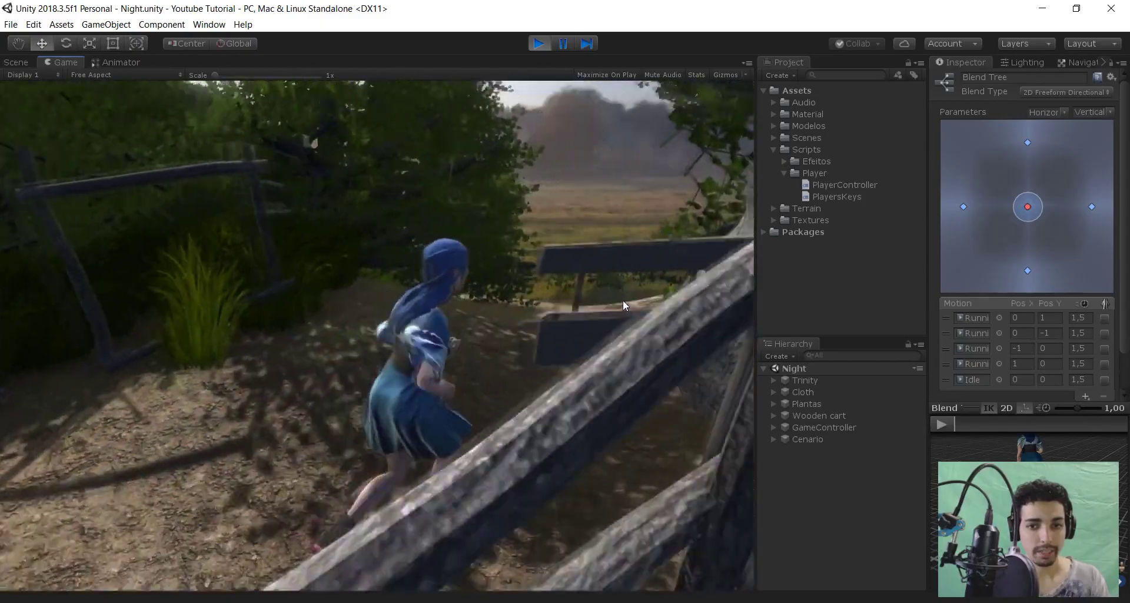
{"action": "key", "text": "a"}
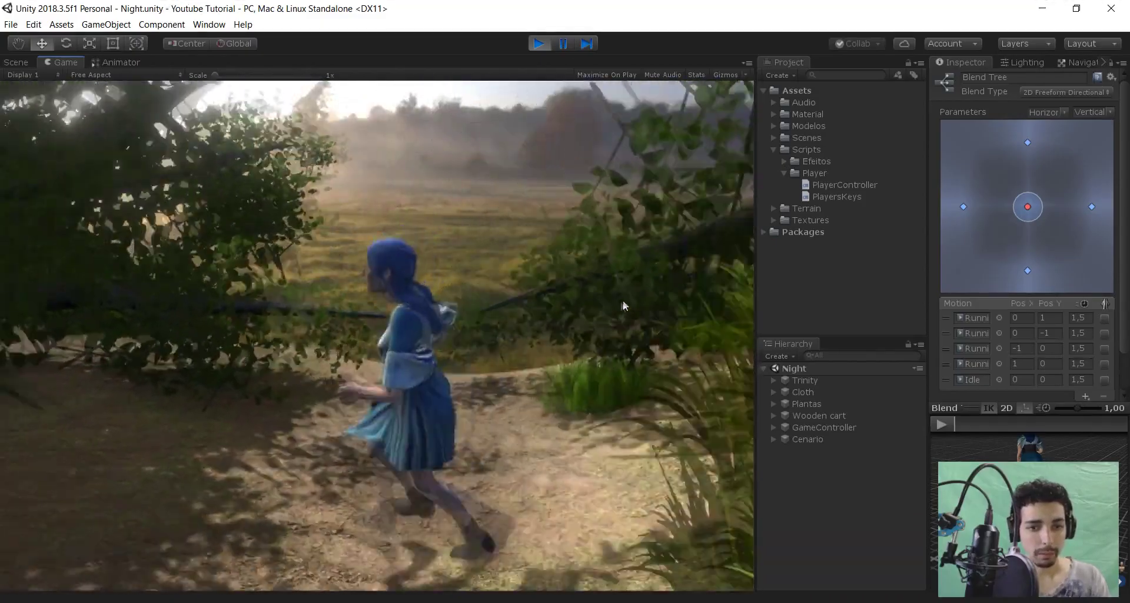
{"action": "key", "text": "s"}
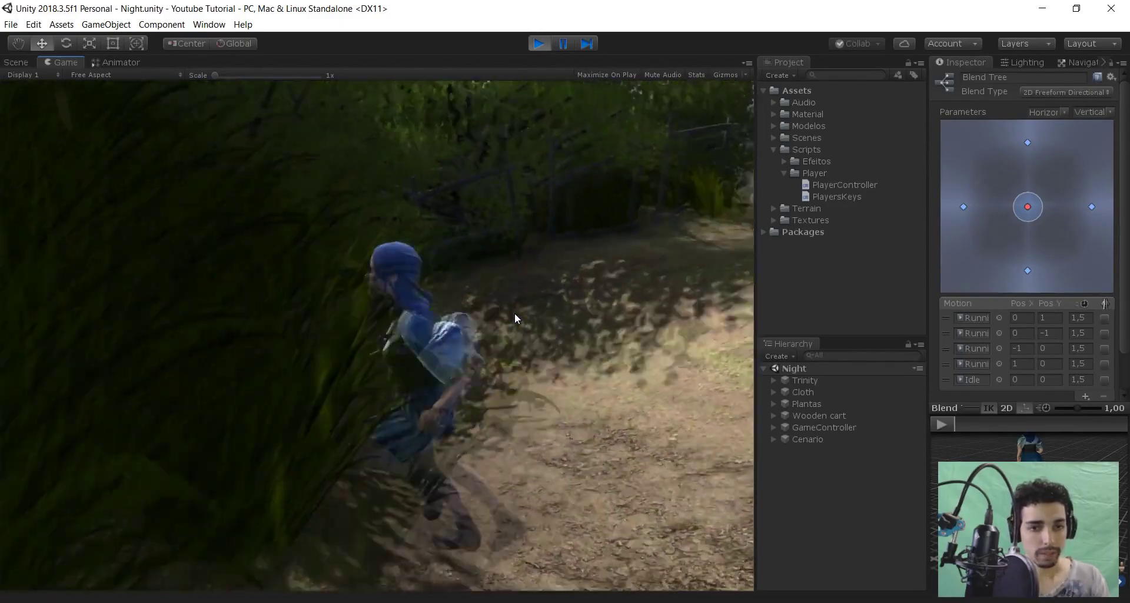
{"action": "key", "text": "w"}
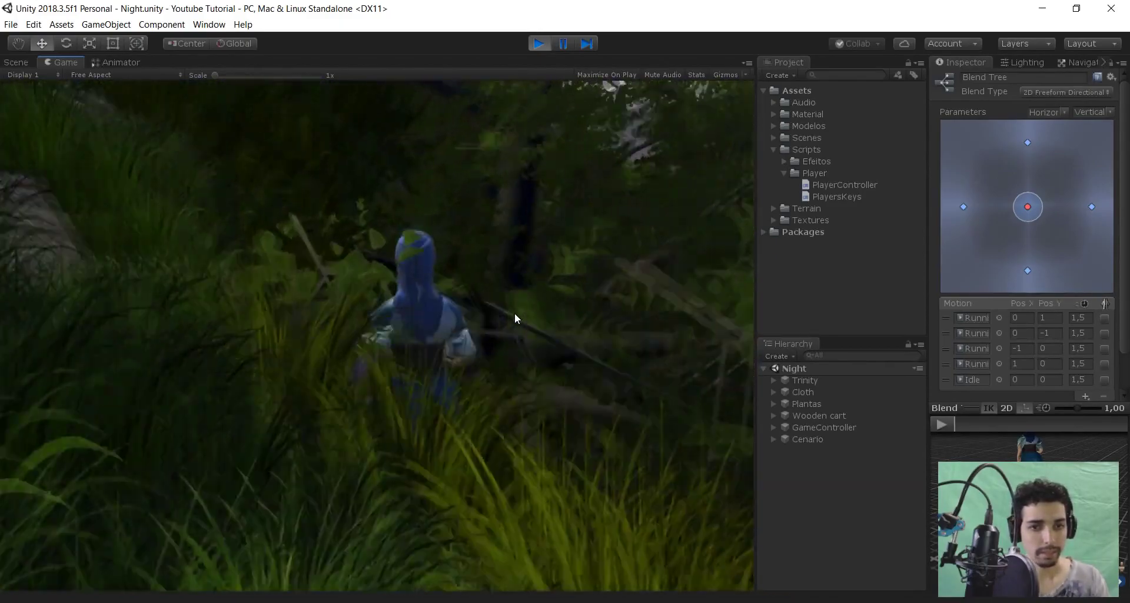
{"action": "key", "text": "s"}
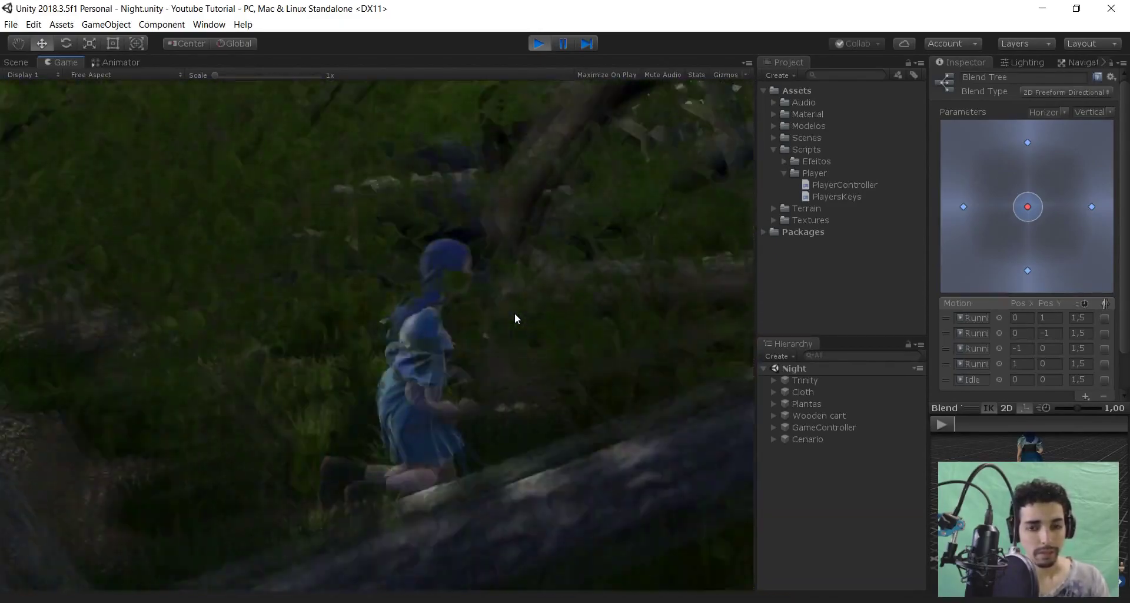
{"action": "key", "text": "a"}
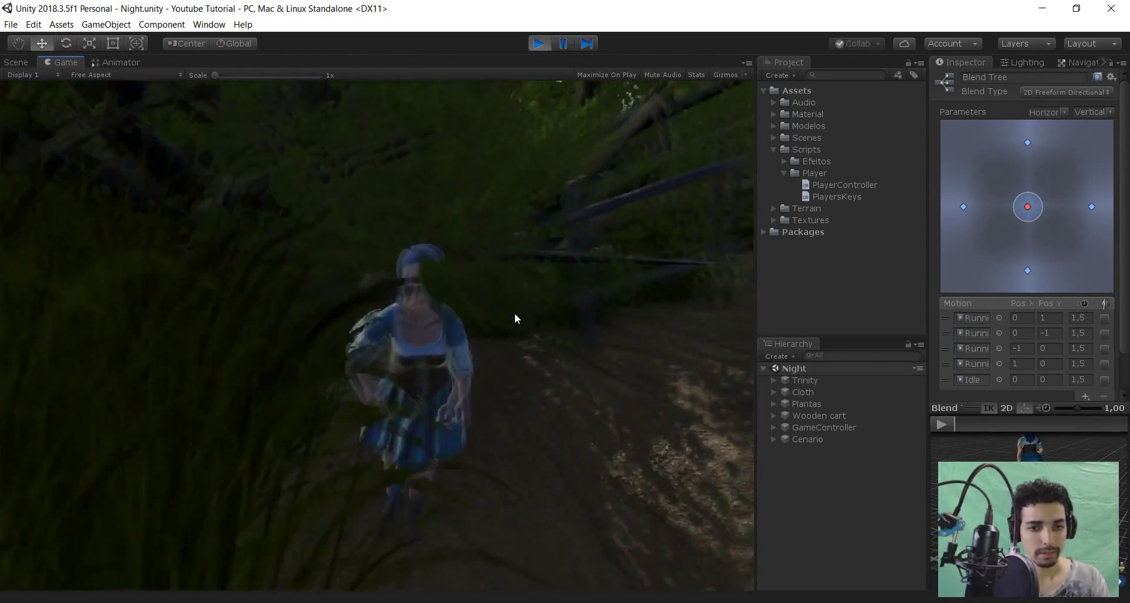
{"action": "key", "text": "s"}
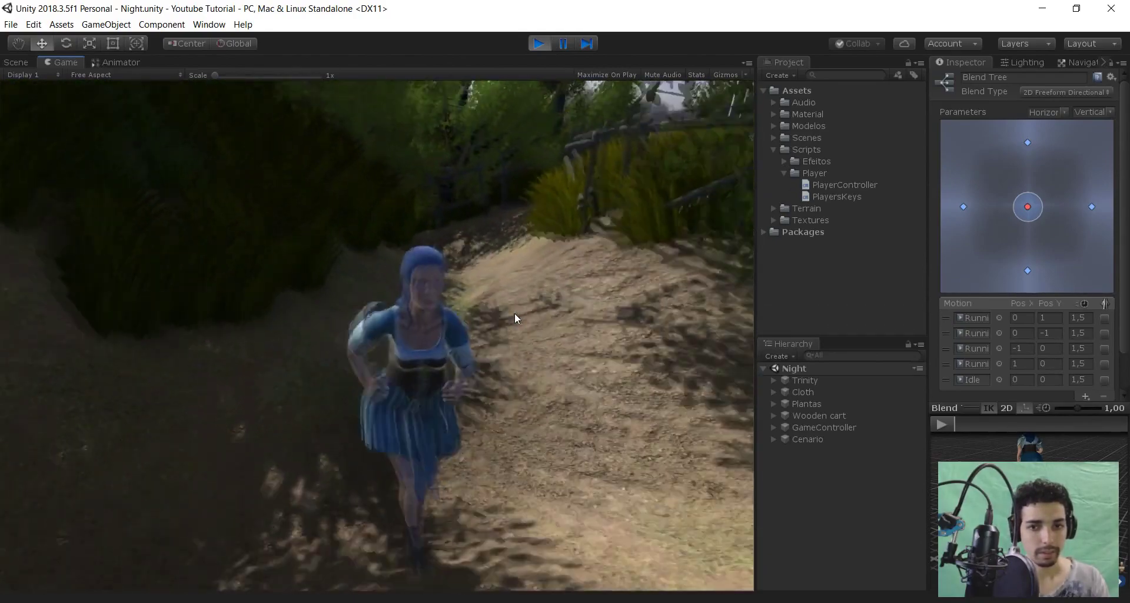
{"action": "key", "text": "w"}
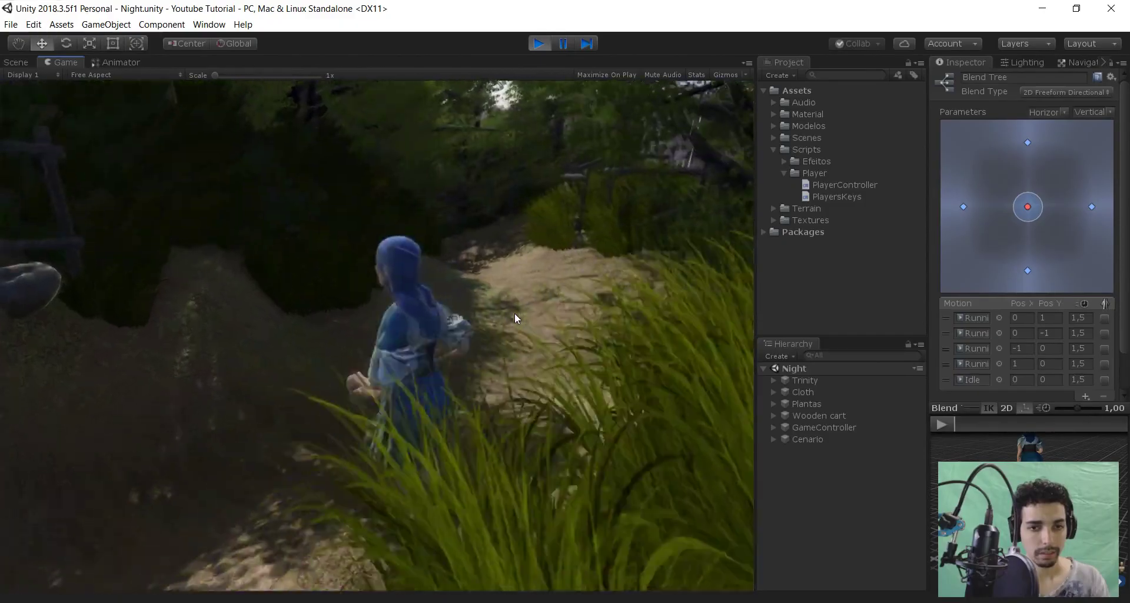
{"action": "key", "text": "s"}
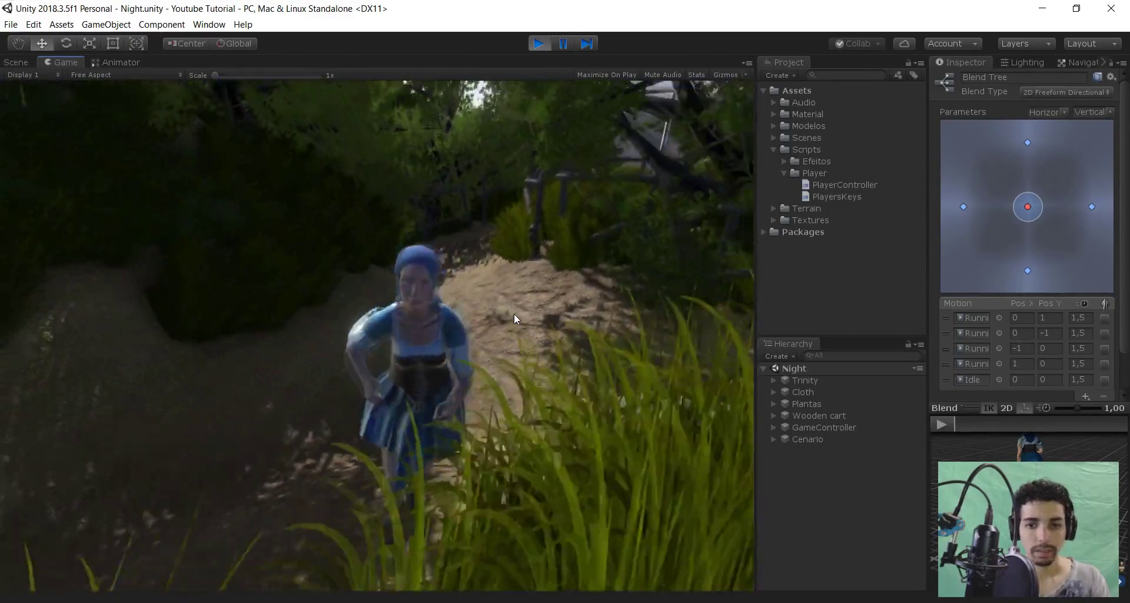
{"action": "key", "text": "w"}
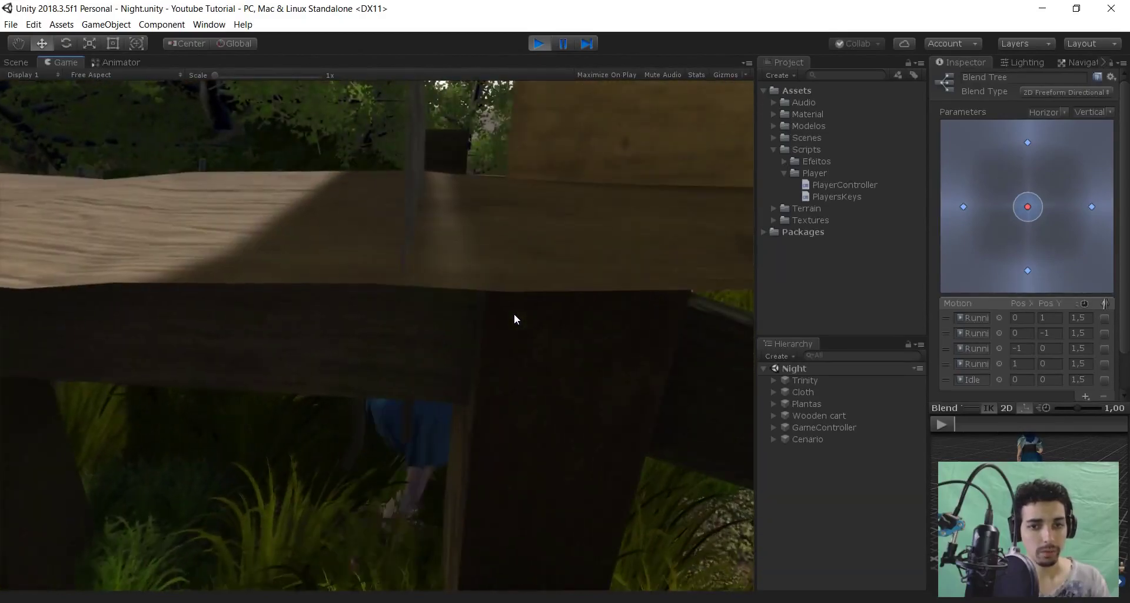
{"action": "key", "text": "s"}
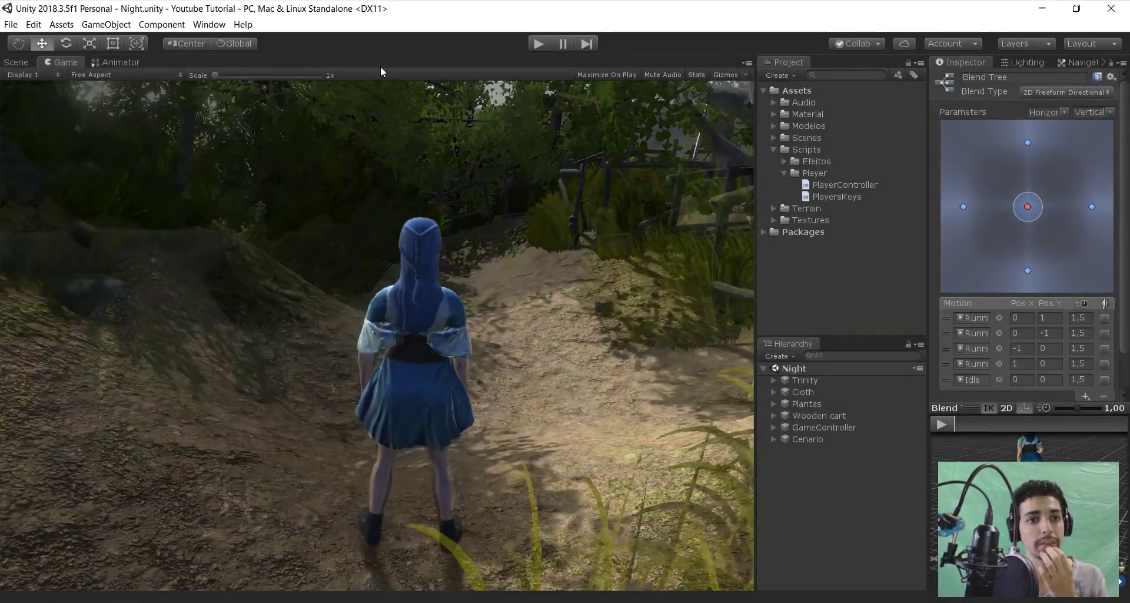
Stop the game, set the Running motions' speed to 1,2 in the Run Tree, and play again
{"action": "left_click", "coordinate": [539, 47]}
{"action": "left_click", "coordinate": [140, 62]}
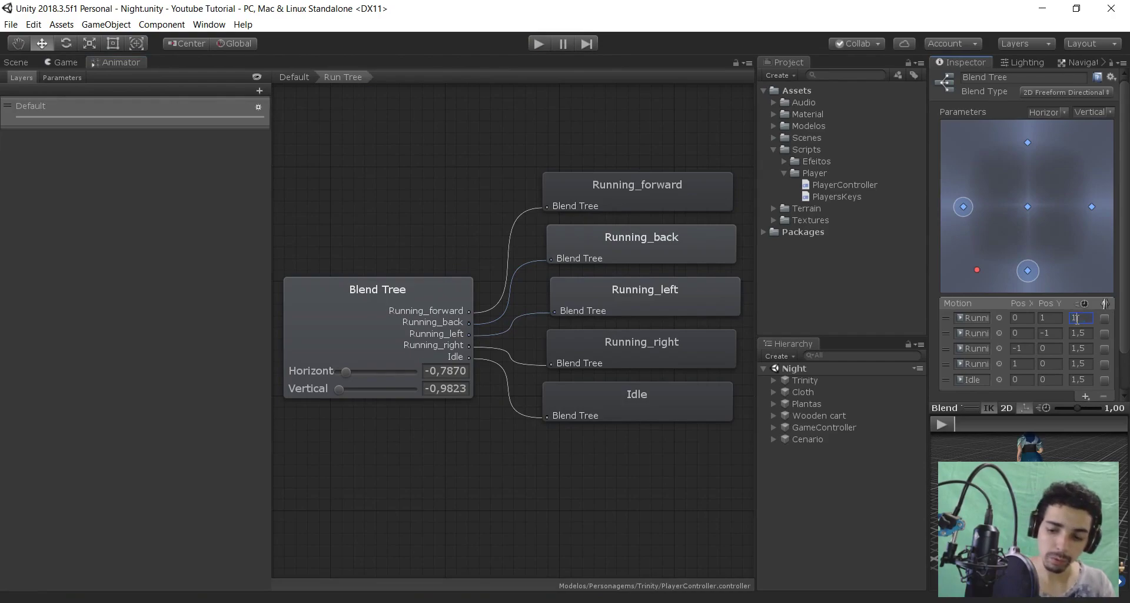
{"action": "type", "text": "1,2"}
{"action": "scroll", "coordinate": [1084, 360], "scroll_direction": "down", "scroll_amount": 3}
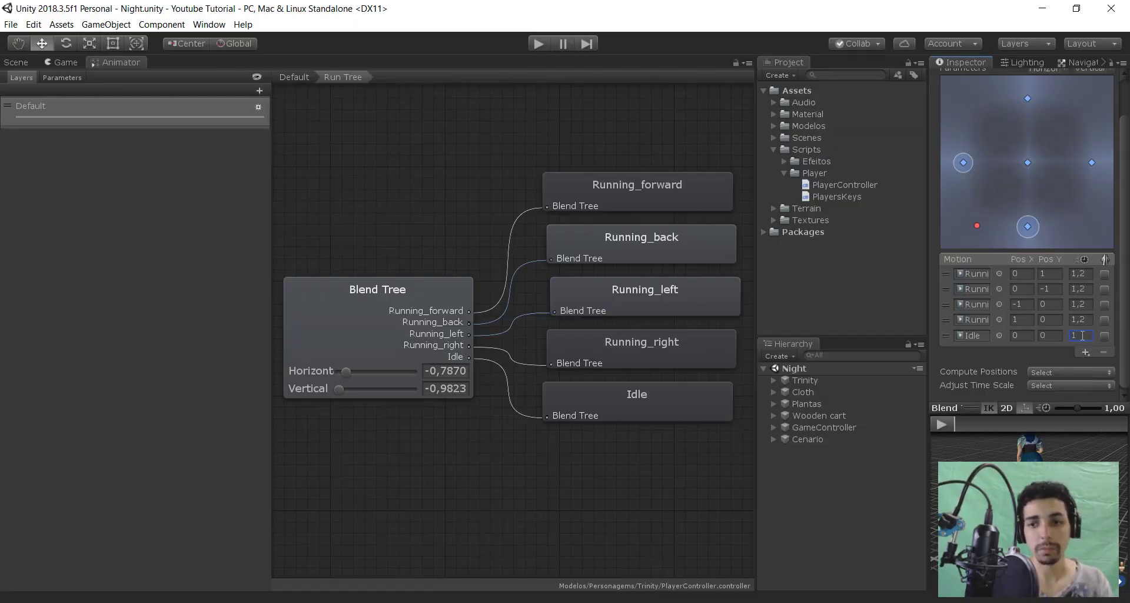
{"action": "left_click", "coordinate": [536, 44]}
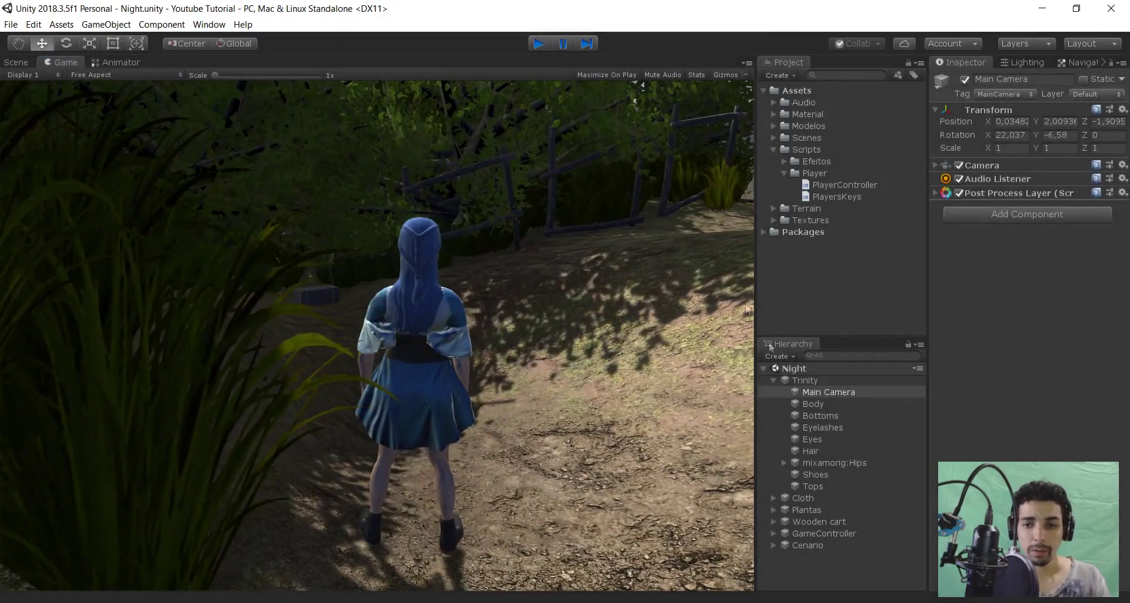
Frame Trinity in the Scene view and drag her further along the forest path
{"action": "double_click", "coordinate": [806, 379]}
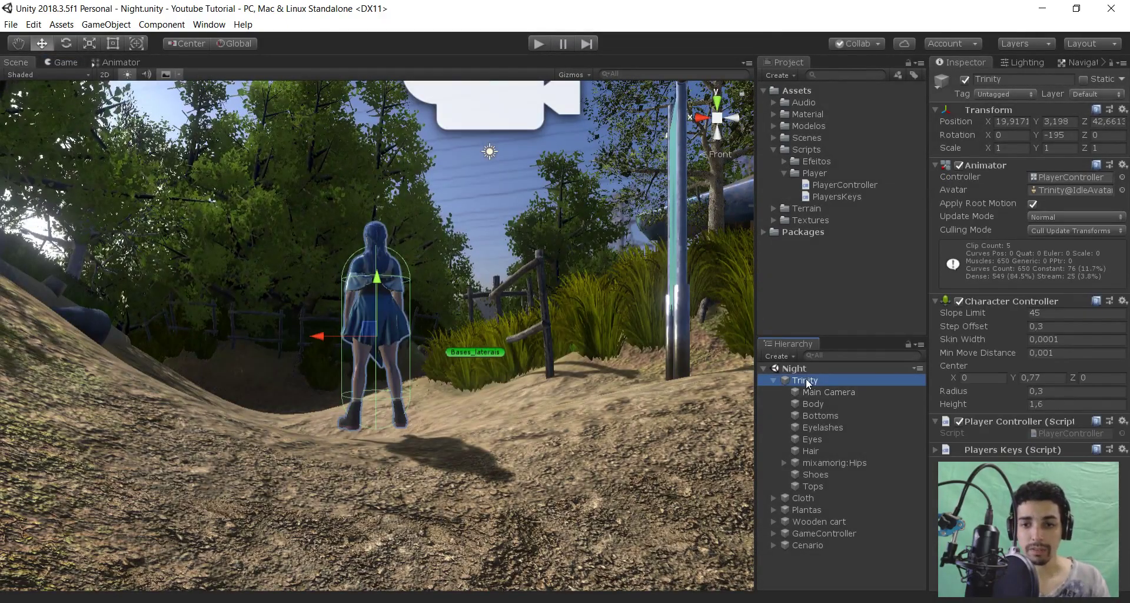
{"action": "left_click", "coordinate": [774, 381]}
{"action": "mouse_move", "coordinate": [449, 305]}
{"action": "right_mouse_down"}
{"action": "mouse_move", "coordinate": [452, 389]}
{"action": "mouse_move", "coordinate": [400, 424]}
{"action": "right_mouse_up"}
{"action": "mouse_move", "coordinate": [394, 388]}
{"action": "left_mouse_down"}
{"action": "mouse_move", "coordinate": [467, 183]}
{"action": "mouse_move", "coordinate": [641, 132]}
{"action": "left_mouse_up"}
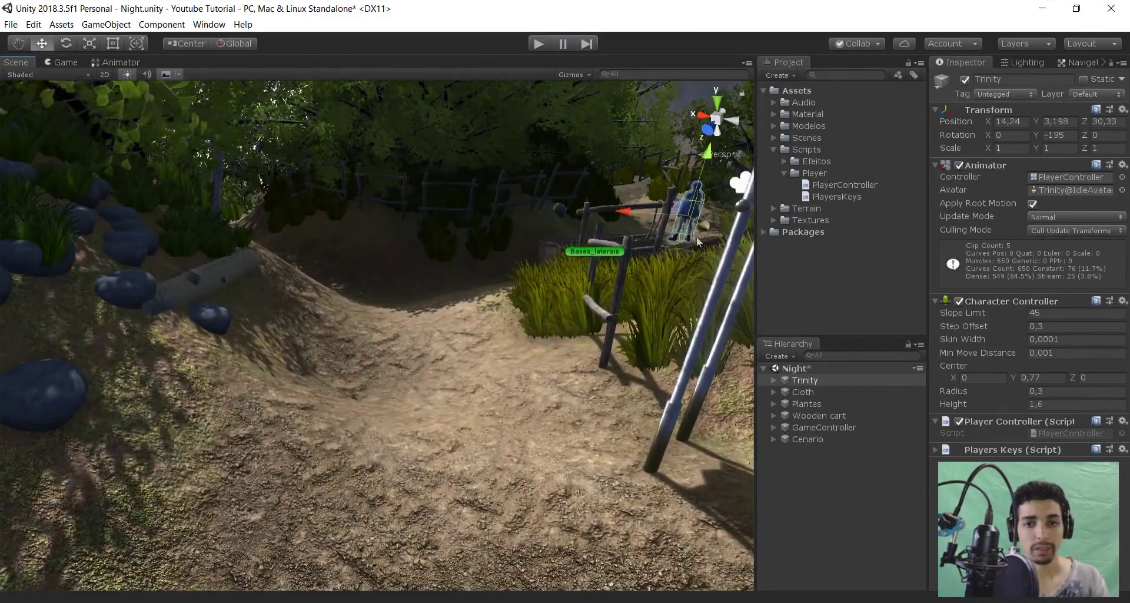
Reposition Trinity up the path beside the fence and the large boulder
{"action": "key", "text": "f"}
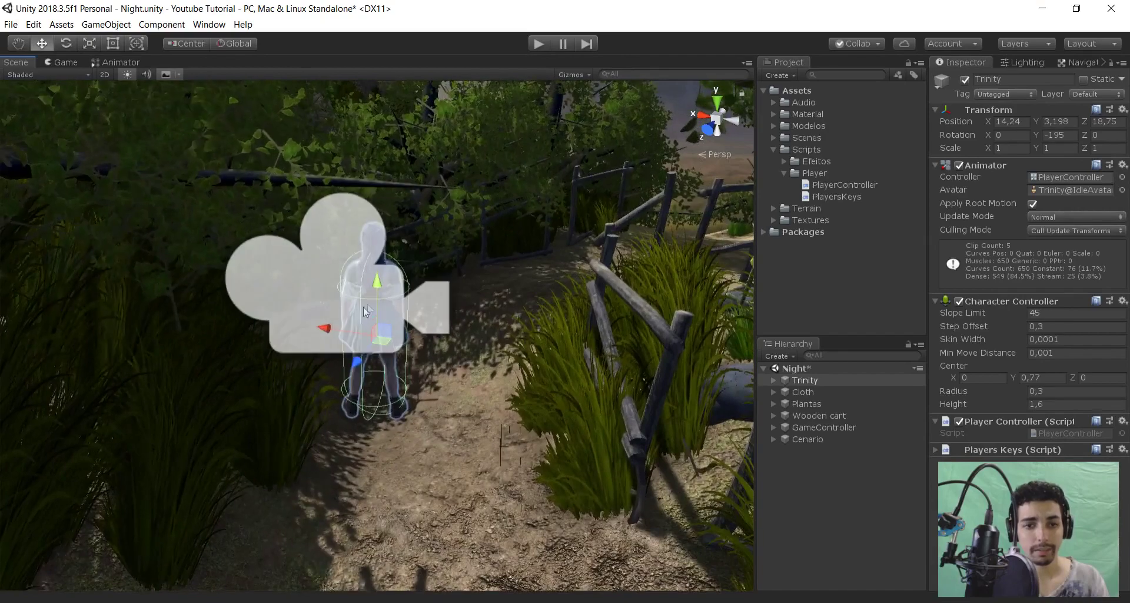
{"action": "mouse_move", "coordinate": [367, 303]}
{"action": "left_mouse_down"}
{"action": "mouse_move", "coordinate": [544, 232]}
{"action": "mouse_move", "coordinate": [545, 217]}
{"action": "left_mouse_up"}
{"action": "key", "text": "f"}
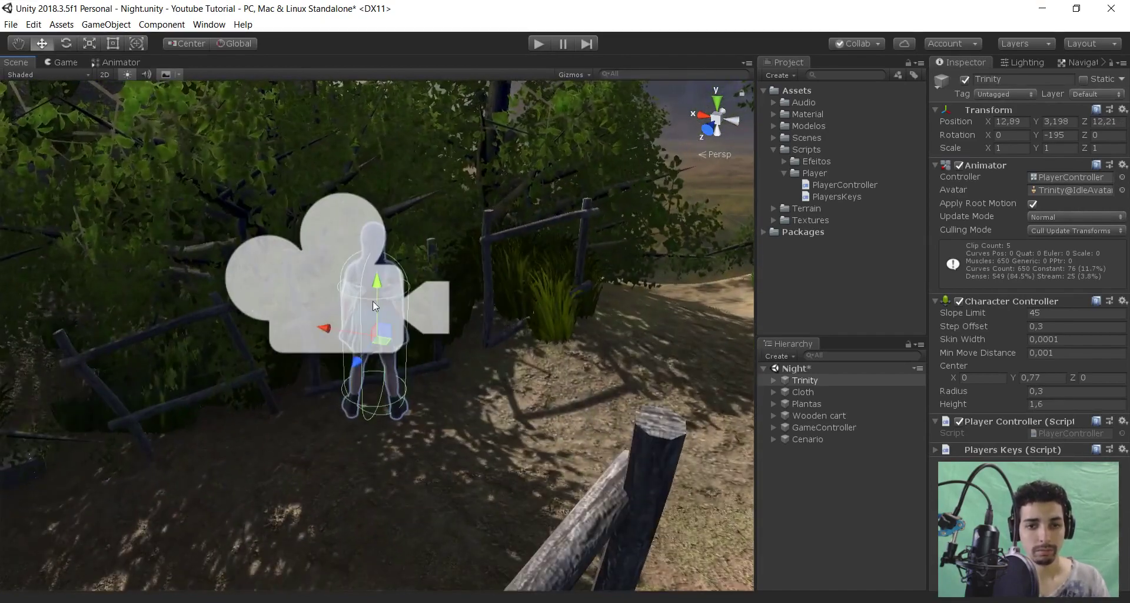
{"action": "left_click_drag", "start_coordinate": [528, 312], "coordinate": [379, 263]}
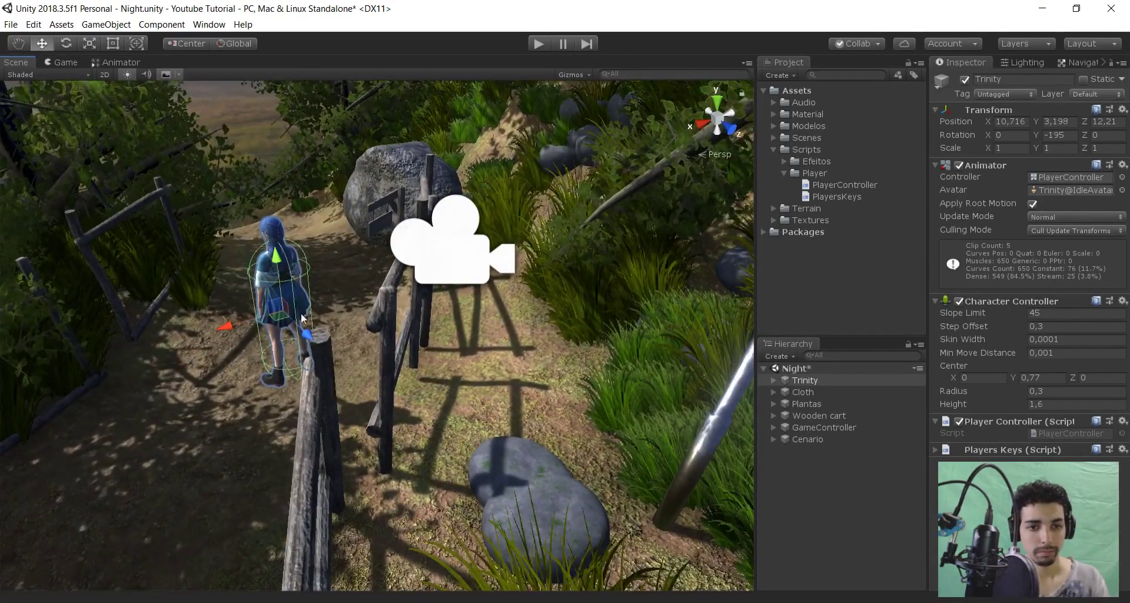
{"action": "mouse_move", "coordinate": [379, 263]}
{"action": "left_mouse_down"}
{"action": "mouse_move", "coordinate": [253, 186]}
{"action": "mouse_move", "coordinate": [523, 206]}
{"action": "left_mouse_up"}
{"action": "left_click", "coordinate": [66, 43]}
Show the game camera's view, save the scene, and start Play mode from Trinity's new spot
{"action": "left_click", "coordinate": [66, 62]}
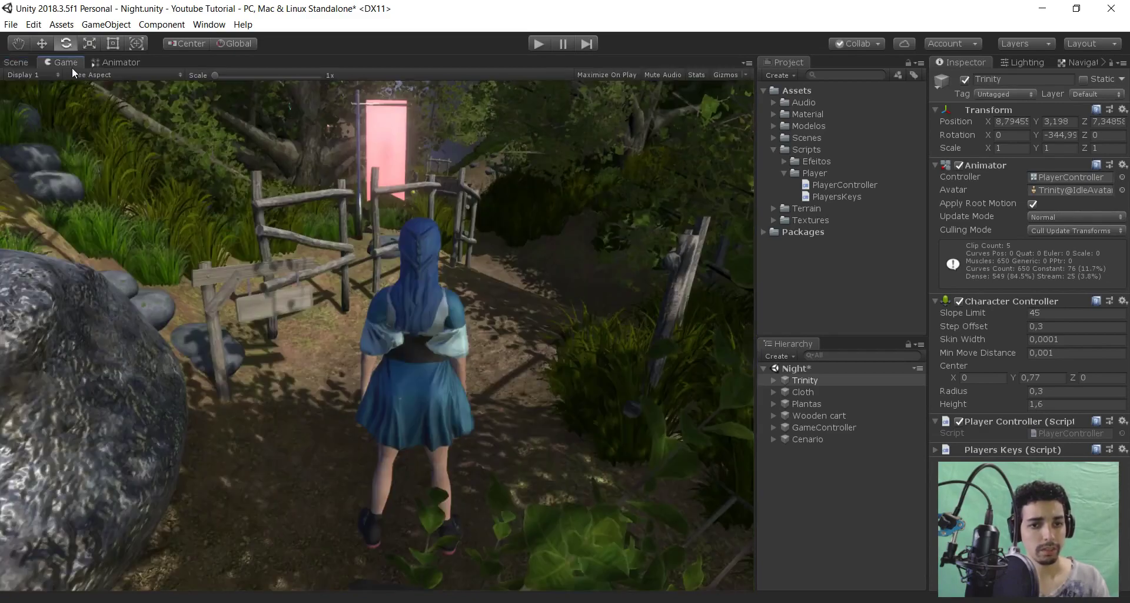
{"action": "key", "text": "ctrl+s"}
{"action": "left_click", "coordinate": [535, 44]}
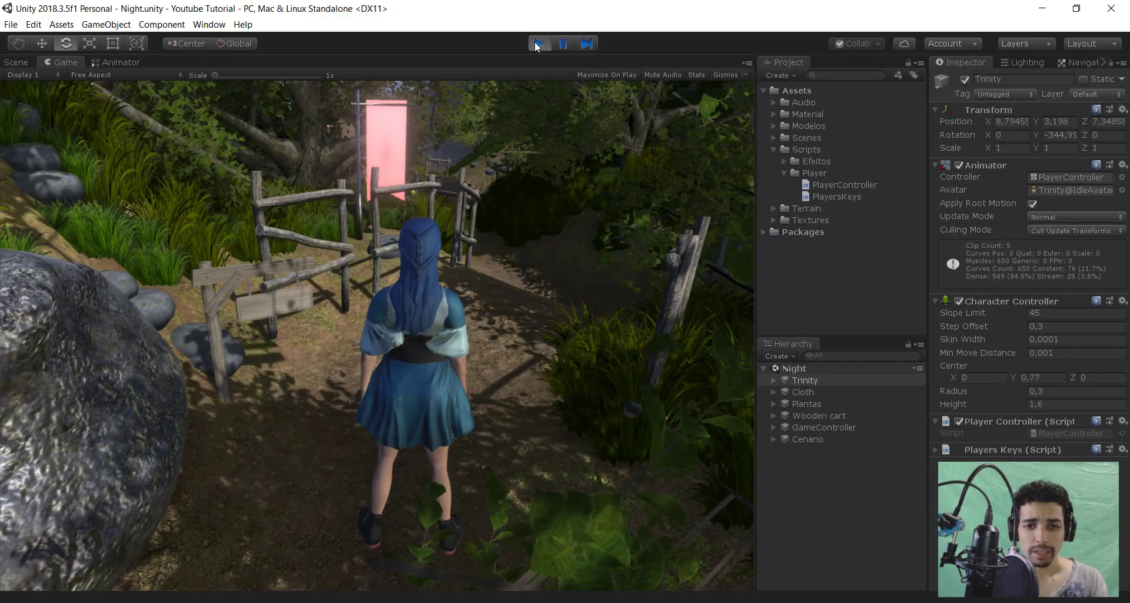
Run Trinity forward and back along the path, pause, resume maximized, then stop the test
{"action": "key", "text": "w"}
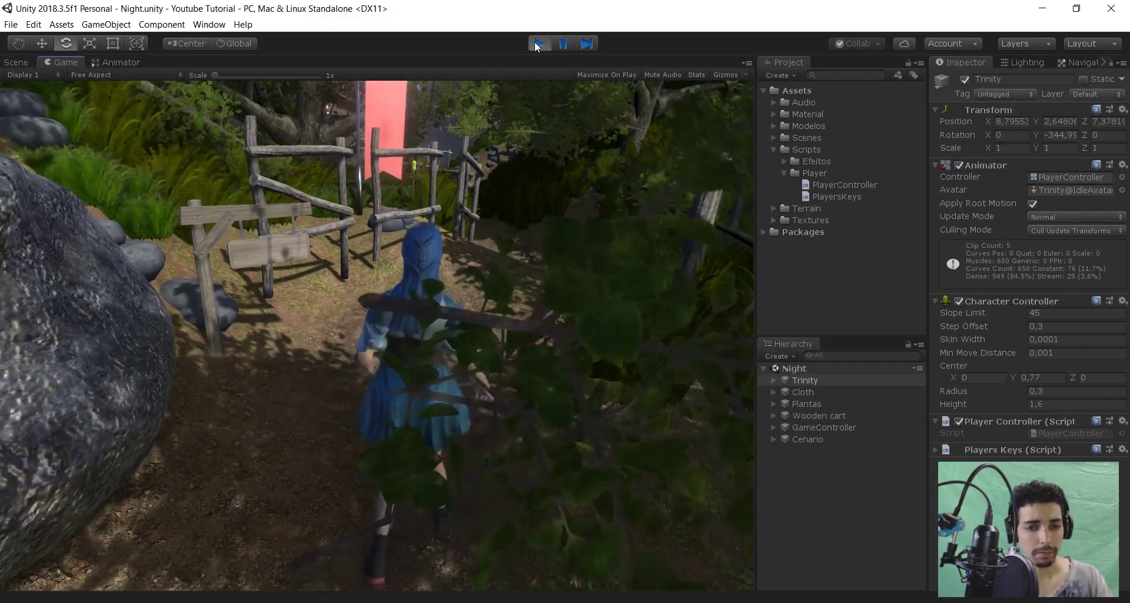
{"action": "key", "text": "s"}
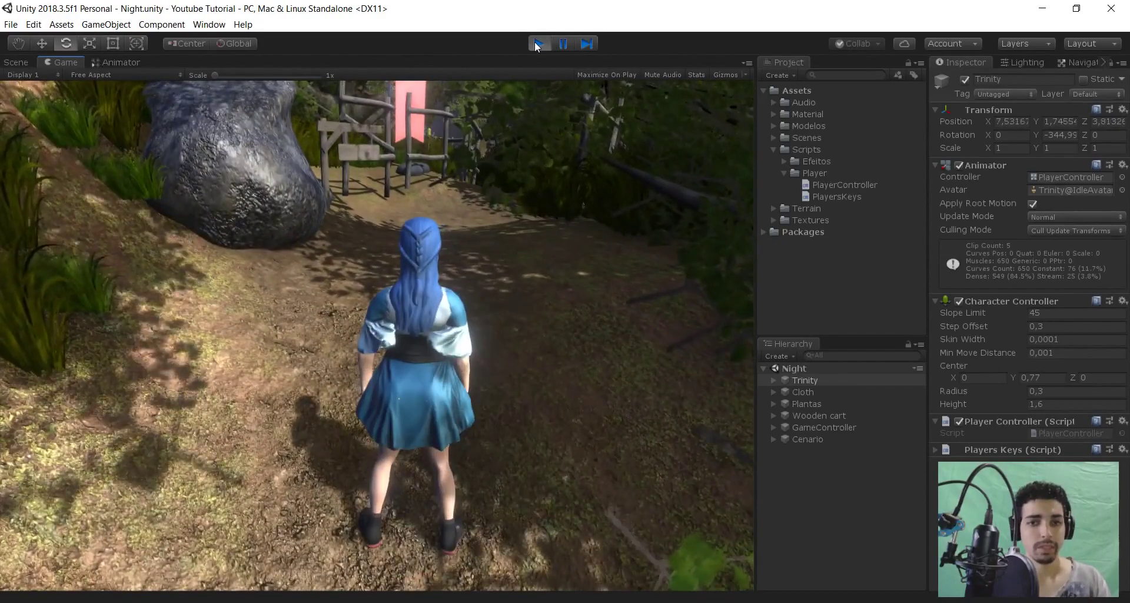
{"action": "left_click", "coordinate": [568, 46]}
{"action": "left_click", "coordinate": [567, 46]}
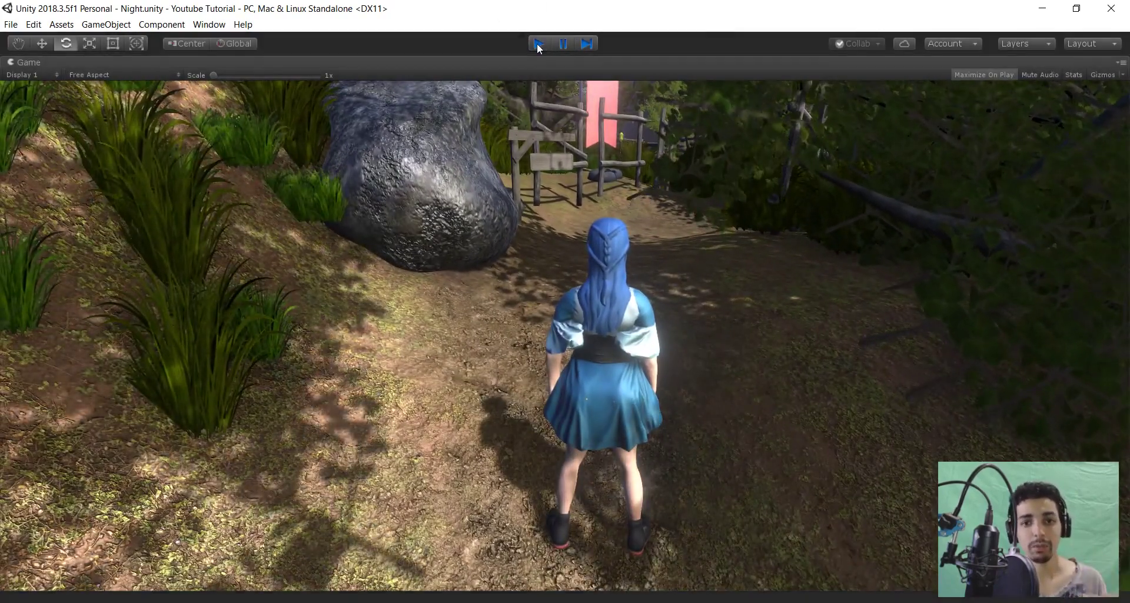
{"action": "left_click", "coordinate": [537, 44]}
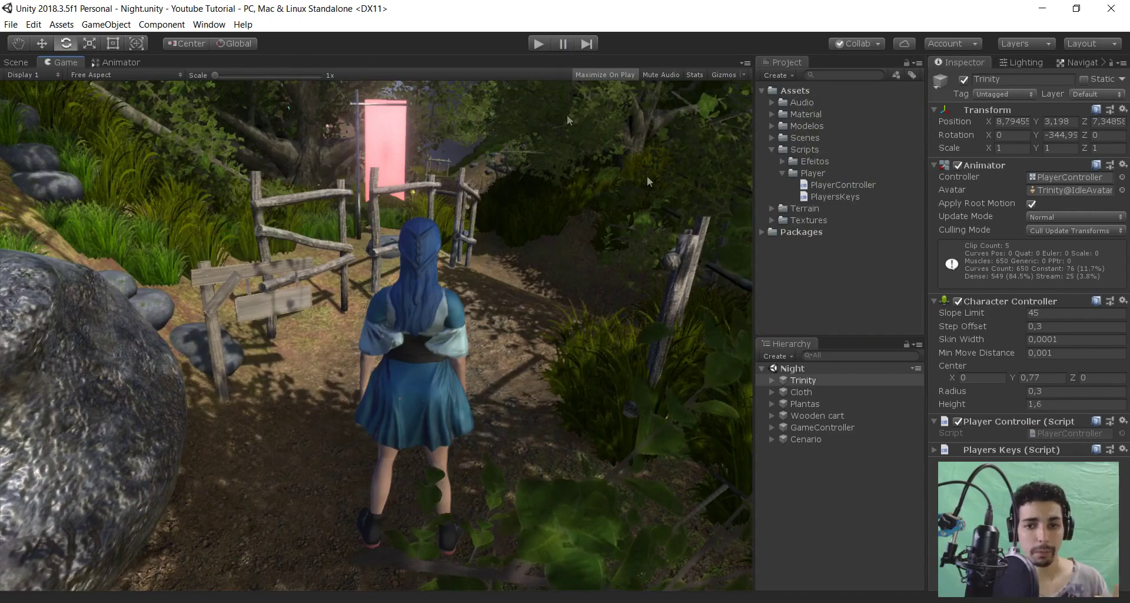
Select the Main Camera under Trinity and frame it in the Scene view with its settings shown
{"action": "left_click", "coordinate": [770, 380]}
{"action": "left_click", "coordinate": [824, 392]}
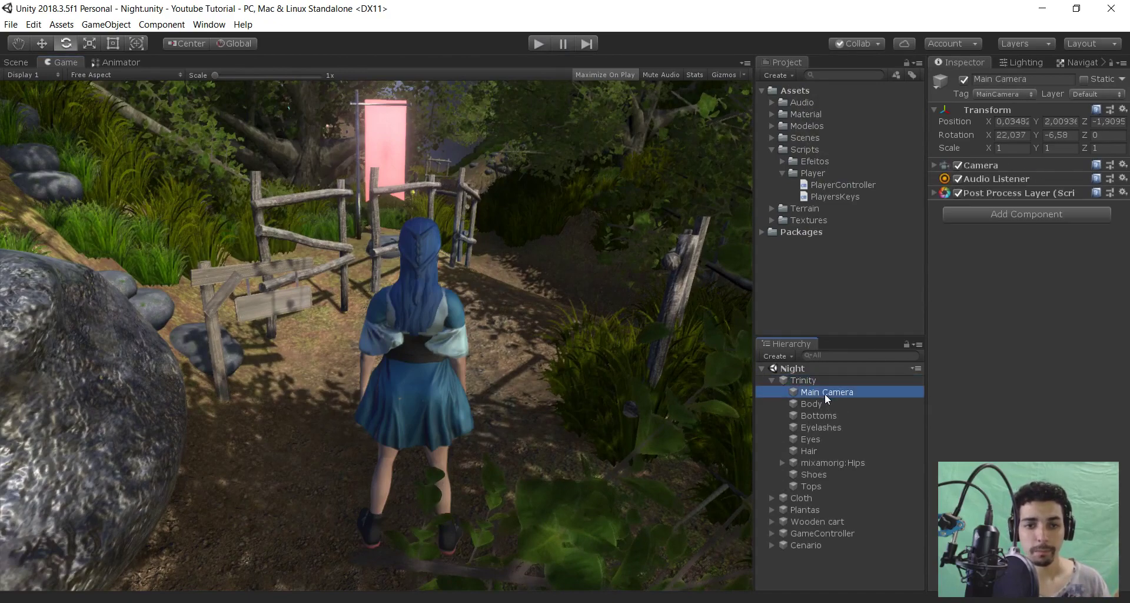
{"action": "left_click", "coordinate": [16, 62]}
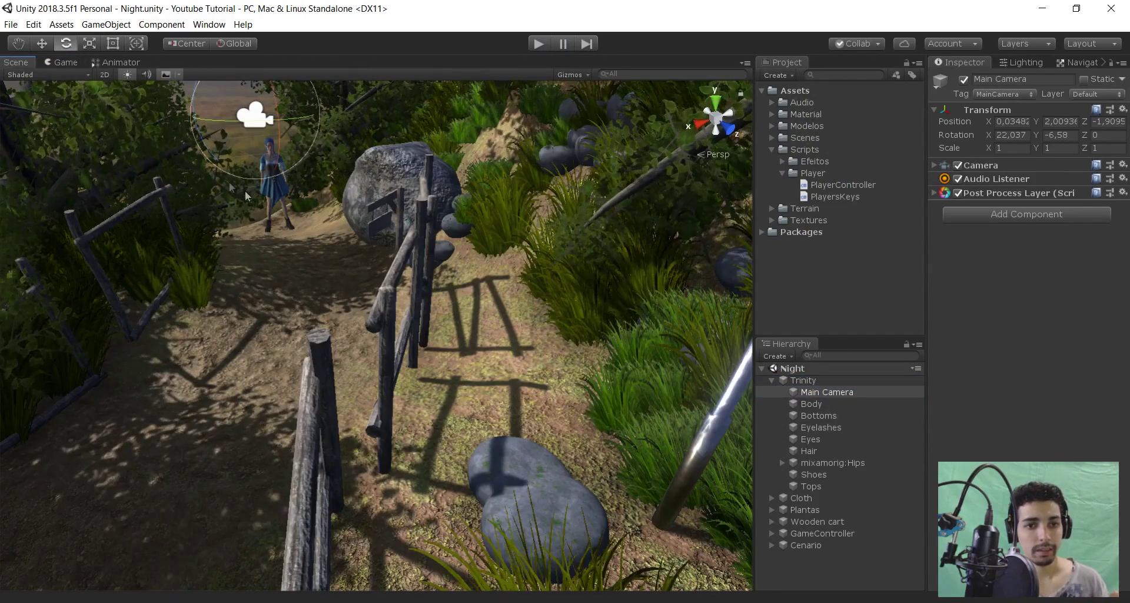
{"action": "key", "text": "f"}
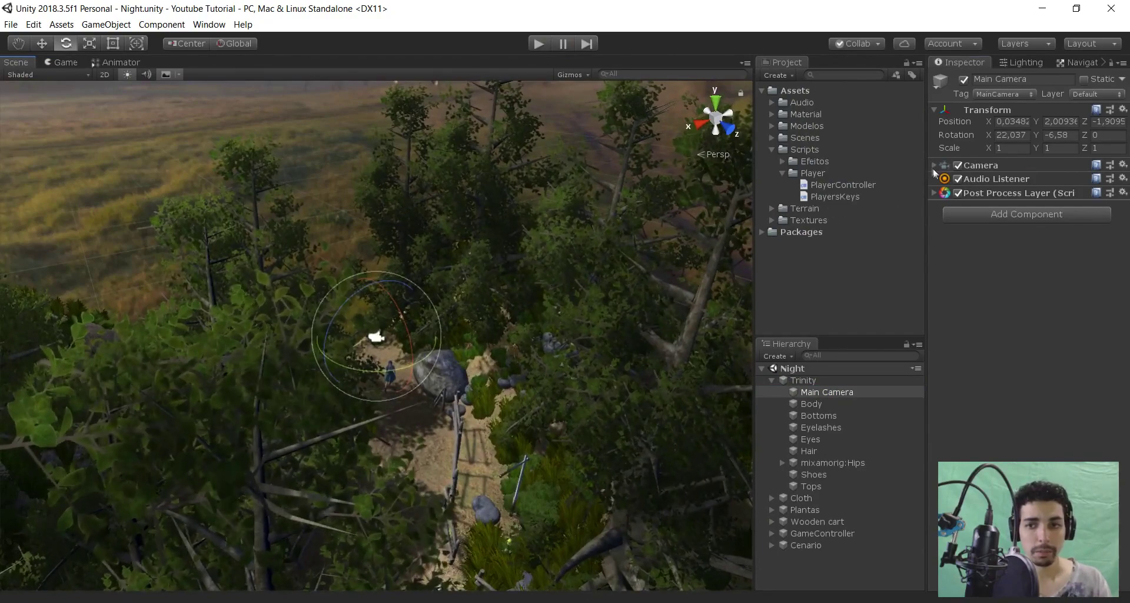
{"action": "left_click", "coordinate": [933, 166]}
{"action": "scroll", "coordinate": [376, 265], "scroll_direction": "up", "scroll_amount": 3}
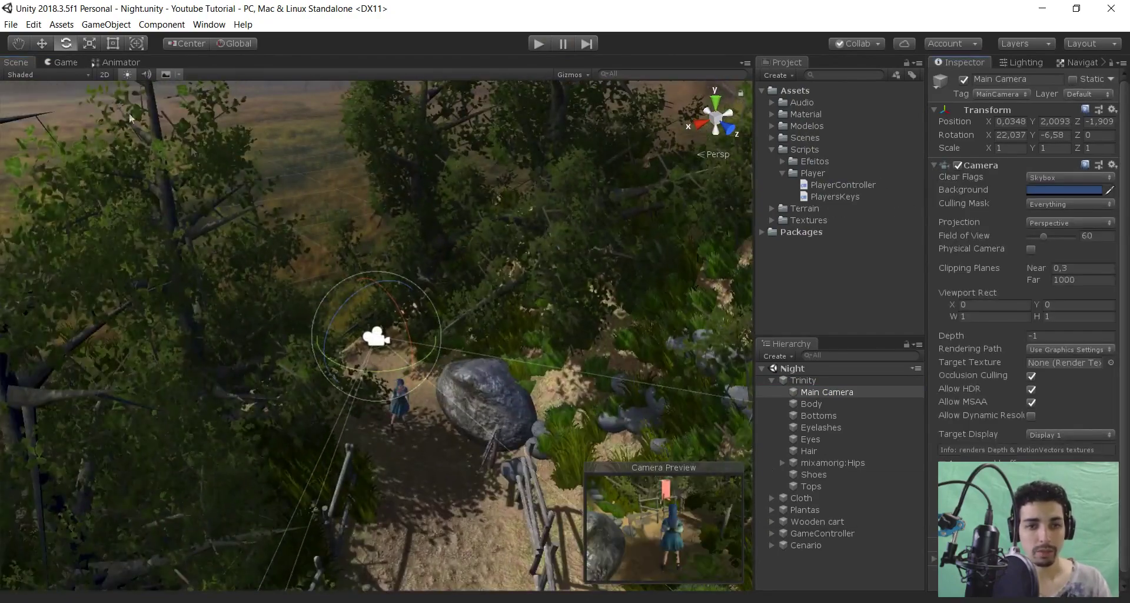
Lower the camera to Y 1,52, tilt it to about X 12, and save the scene
{"action": "left_click", "coordinate": [42, 44]}
{"action": "left_click_drag", "start_coordinate": [376, 280], "coordinate": [376, 294]}
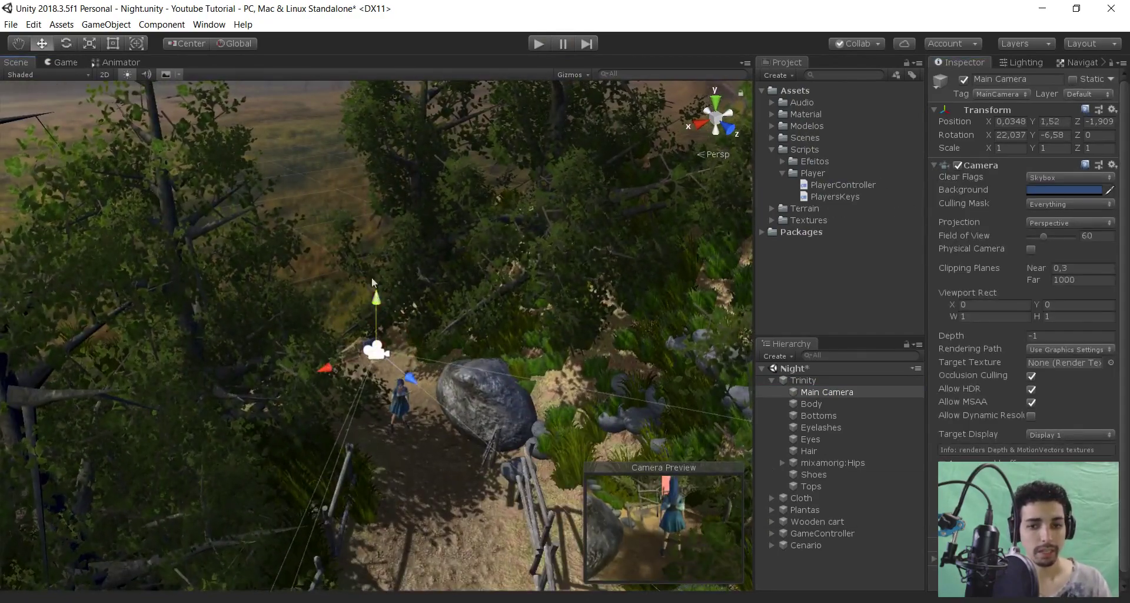
{"action": "left_click", "coordinate": [66, 43]}
{"action": "left_click_drag", "start_coordinate": [398, 324], "coordinate": [390, 309]}
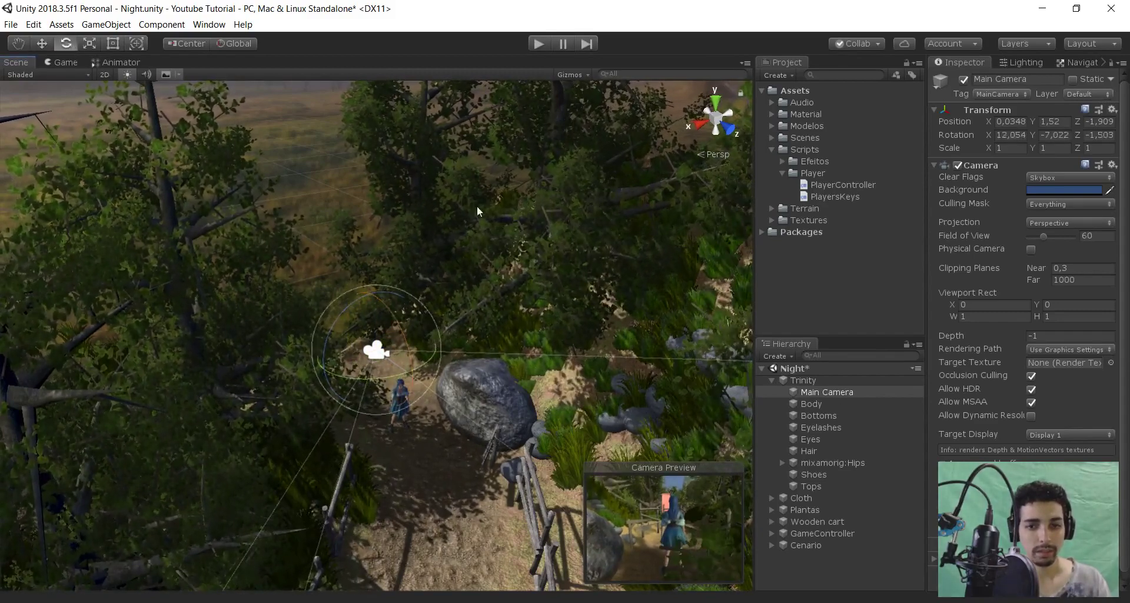
{"action": "key", "text": "ctrl+s"}
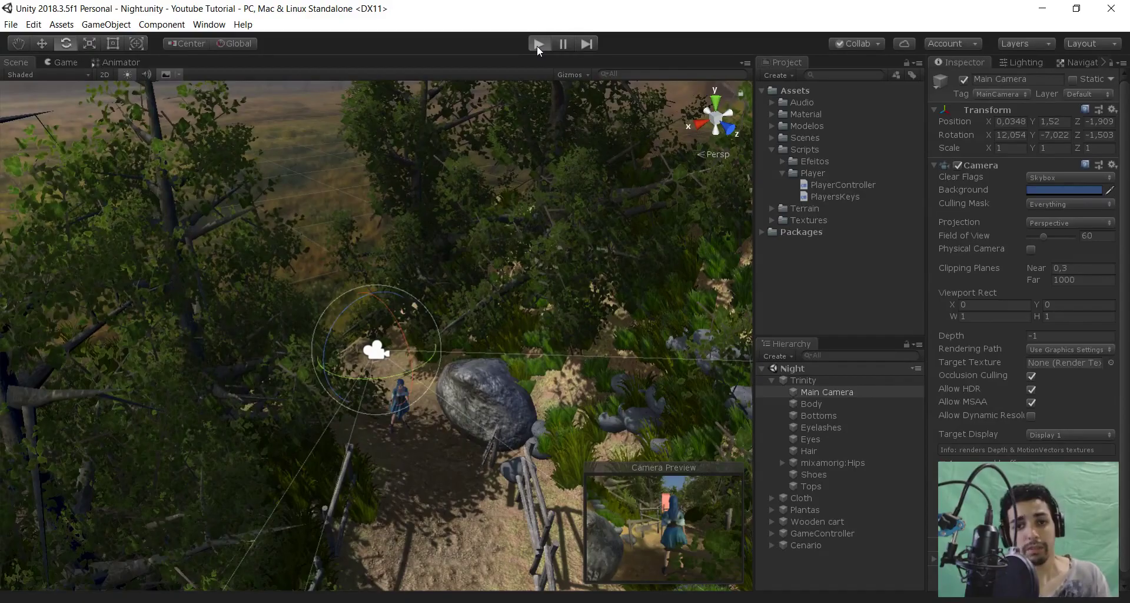